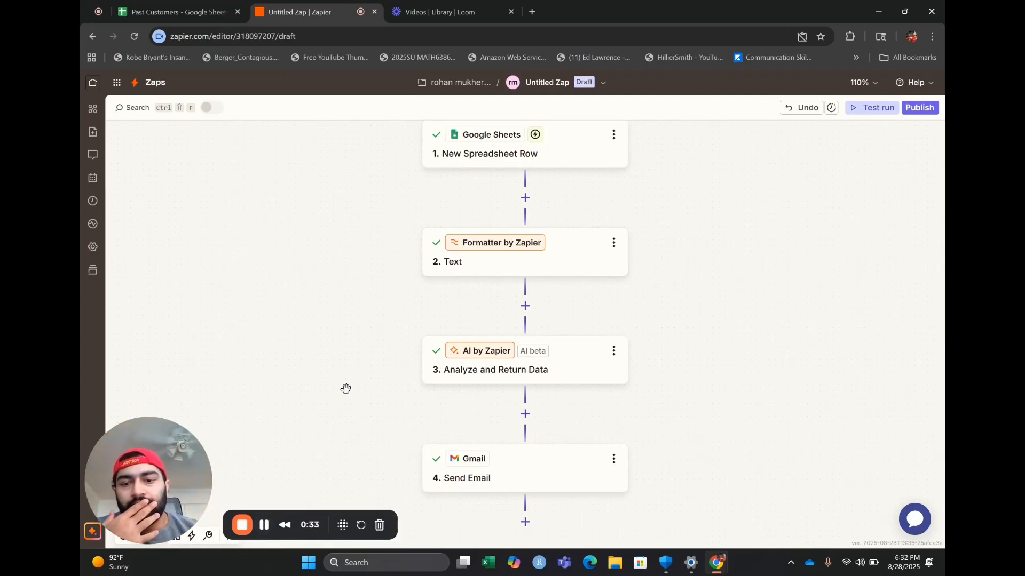
# Step: Leave the open Zap draft and start a new automated workflow Zap from scratch on the Zapier home page
pyautogui.scroll(1, 369, 352)
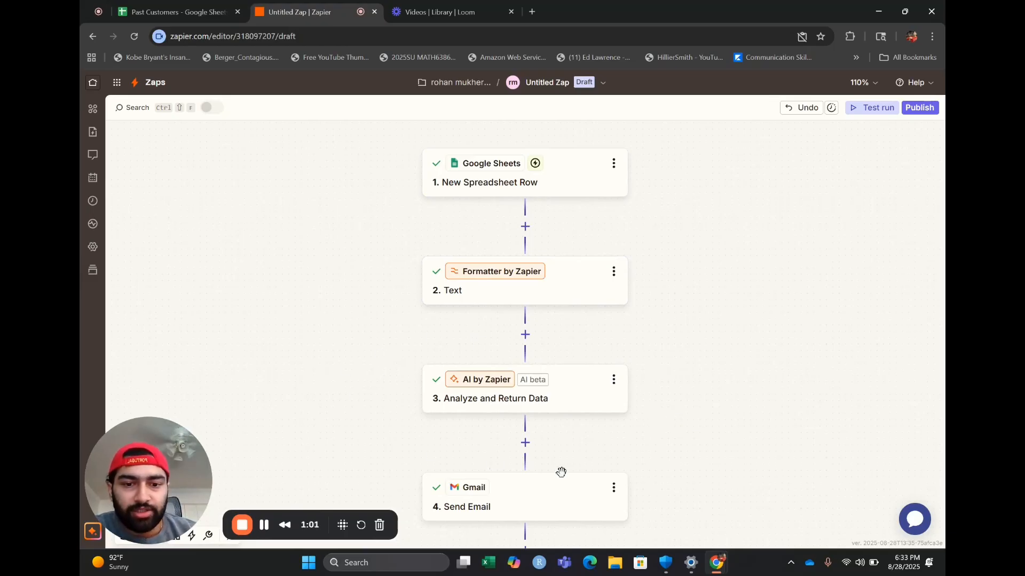
pyautogui.scroll(-1, 395, 349)
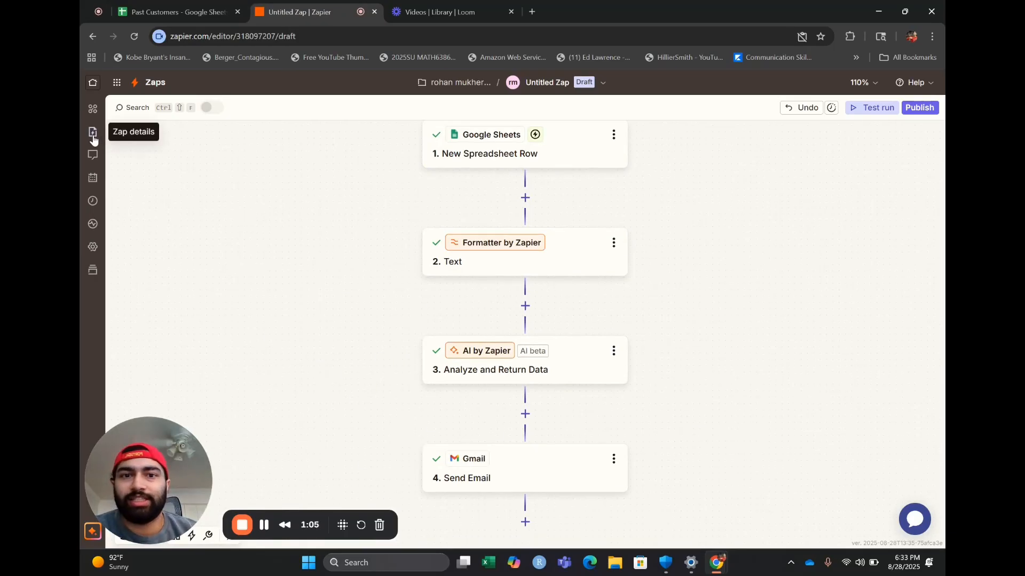
pyautogui.click(93, 83)
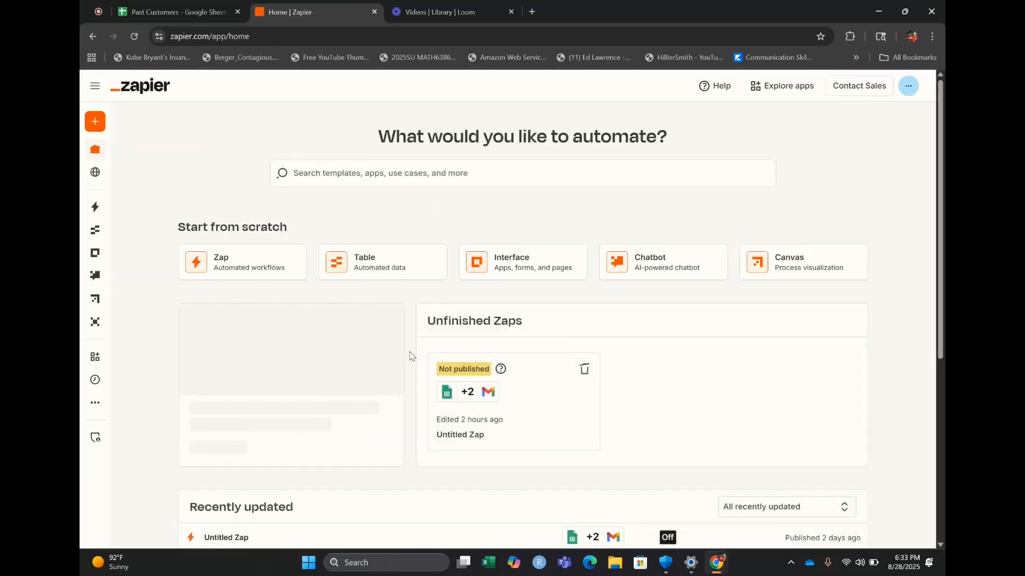
pyautogui.scroll(-2, 410, 353)
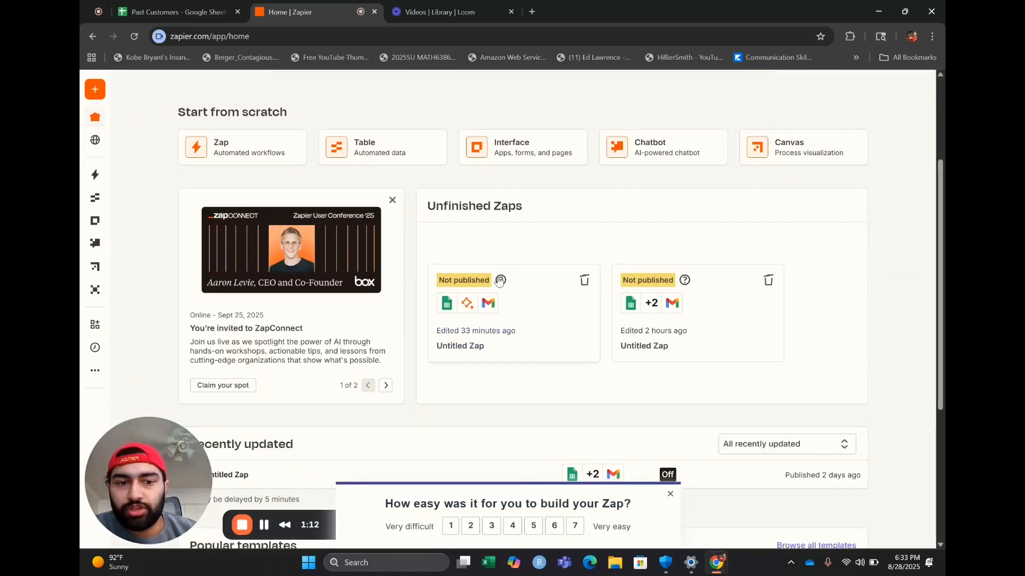
pyautogui.scroll(-3, 407, 300)
pyautogui.scroll(6, 469, 298)
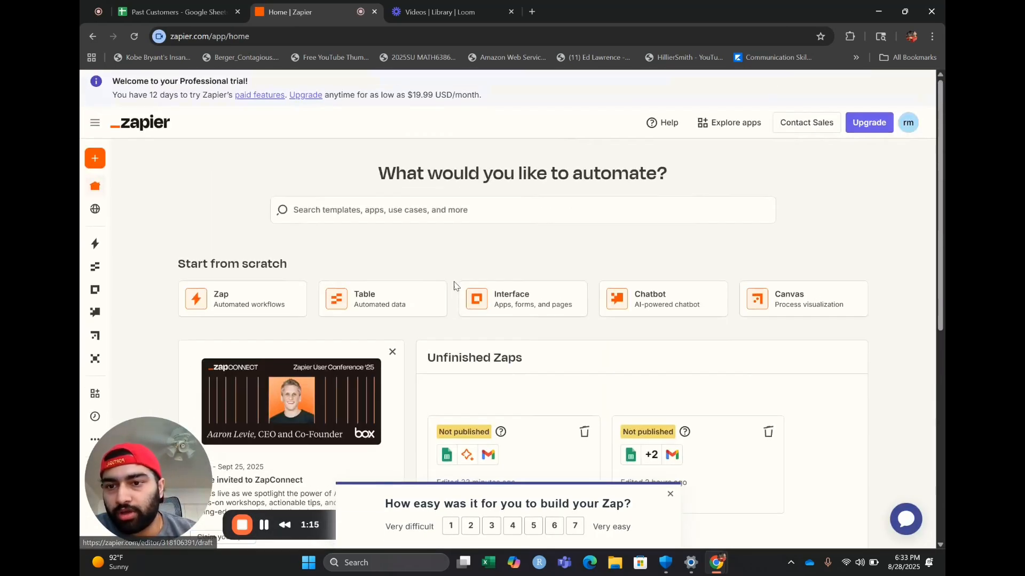
pyautogui.click(233, 303)
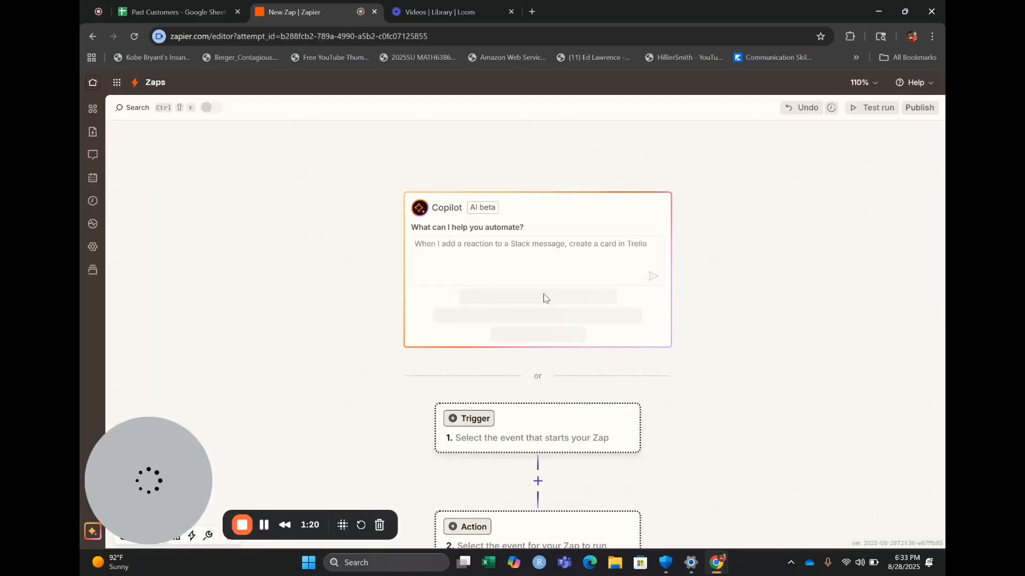
# Step: Set the trigger to Google Sheets with the New Spreadsheet Row event
pyautogui.scroll(-2, 544, 295)
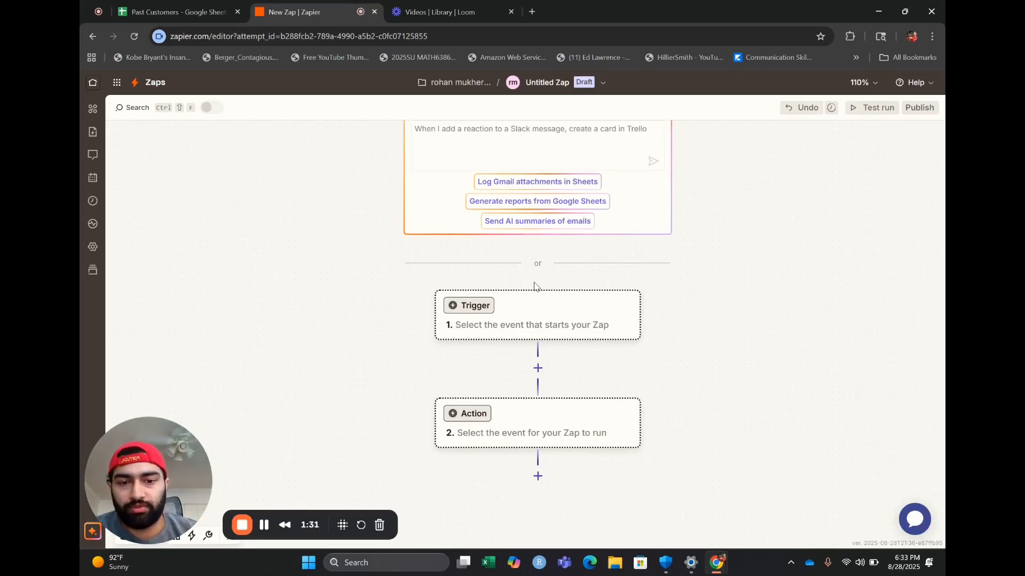
pyautogui.click(599, 324)
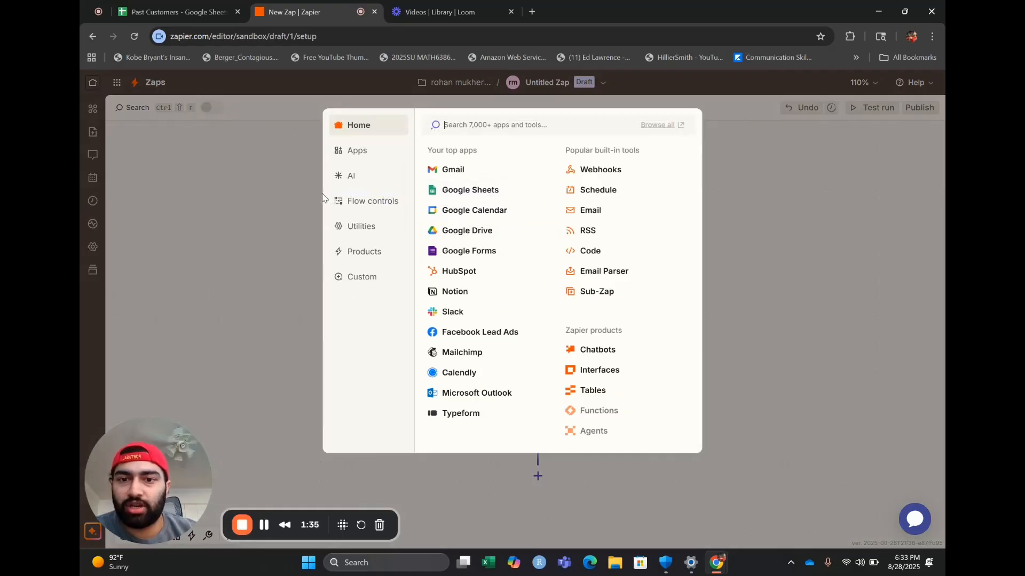
pyautogui.click(481, 194)
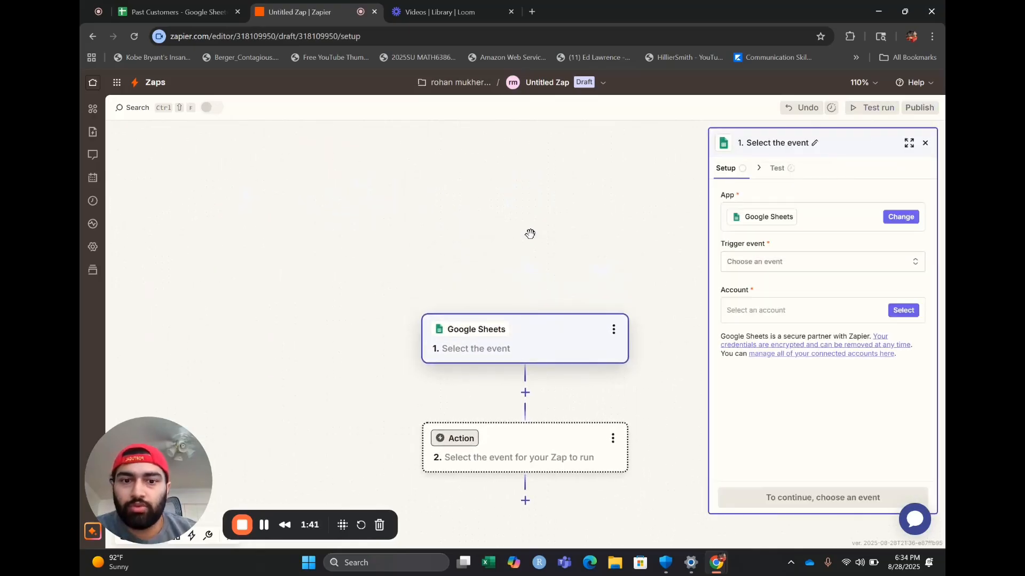
pyautogui.click(783, 271)
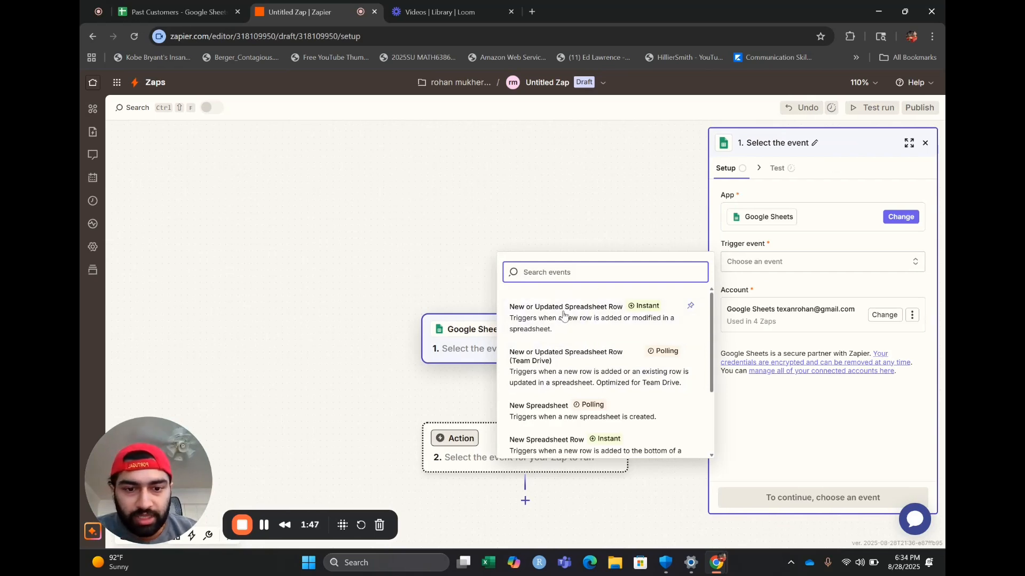
pyautogui.scroll(-2, 579, 421)
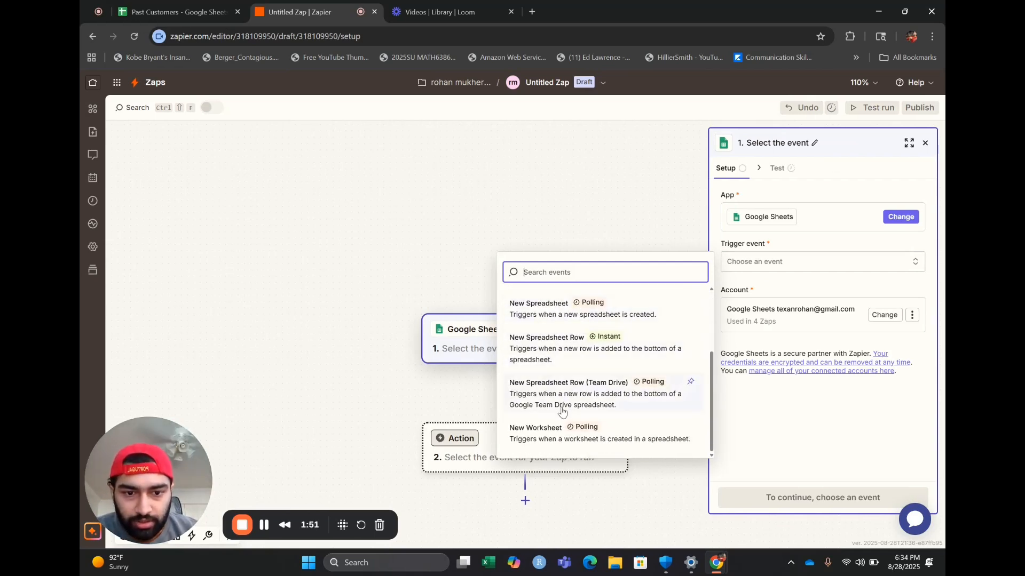
pyautogui.click(552, 353)
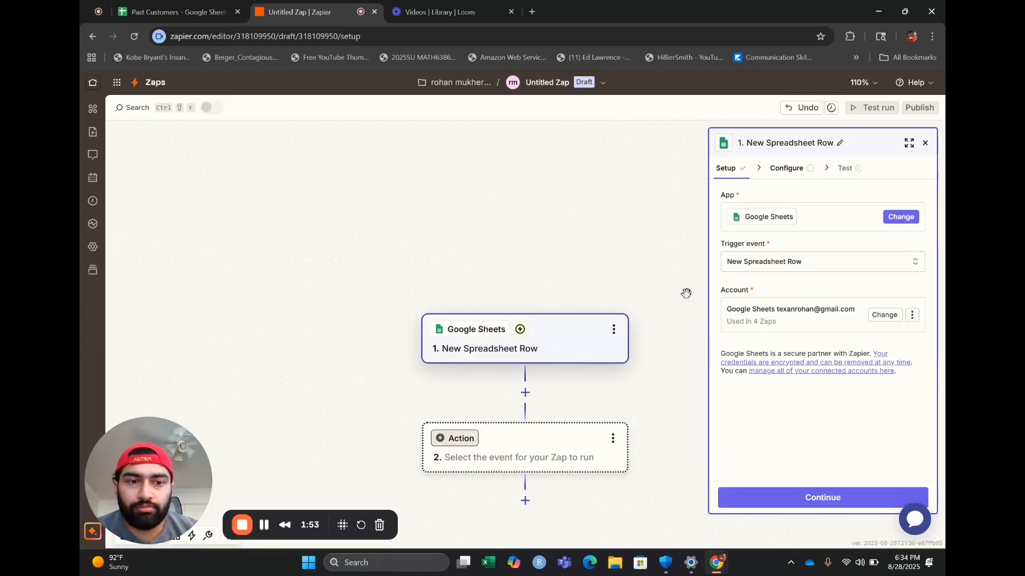
# Step: Check the columns of the Past Customers sheet, and configure the trigger with spreadsheet Past Customers and worksheet Sheet1
pyautogui.click(159, 8)
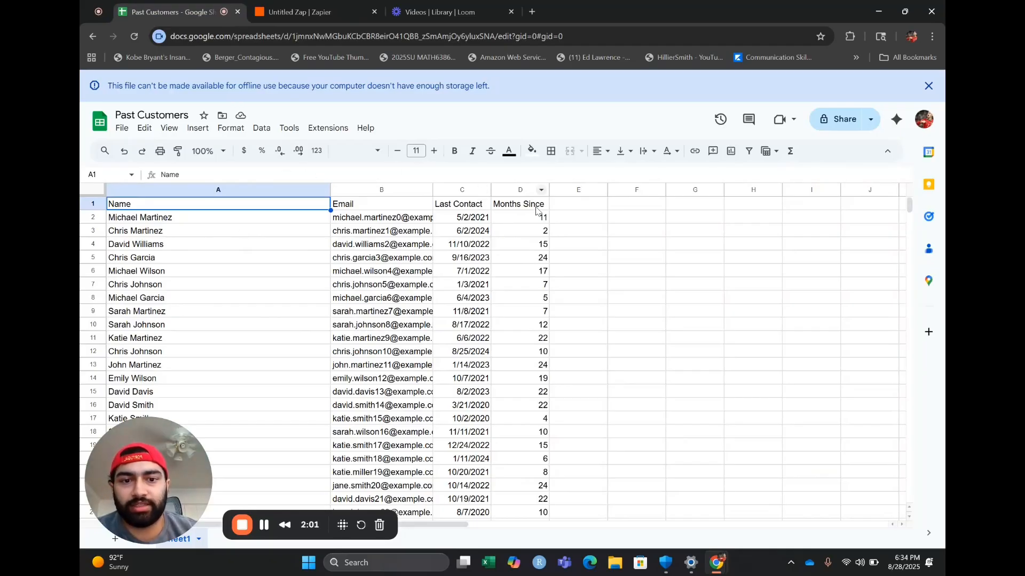
pyautogui.click(312, 11)
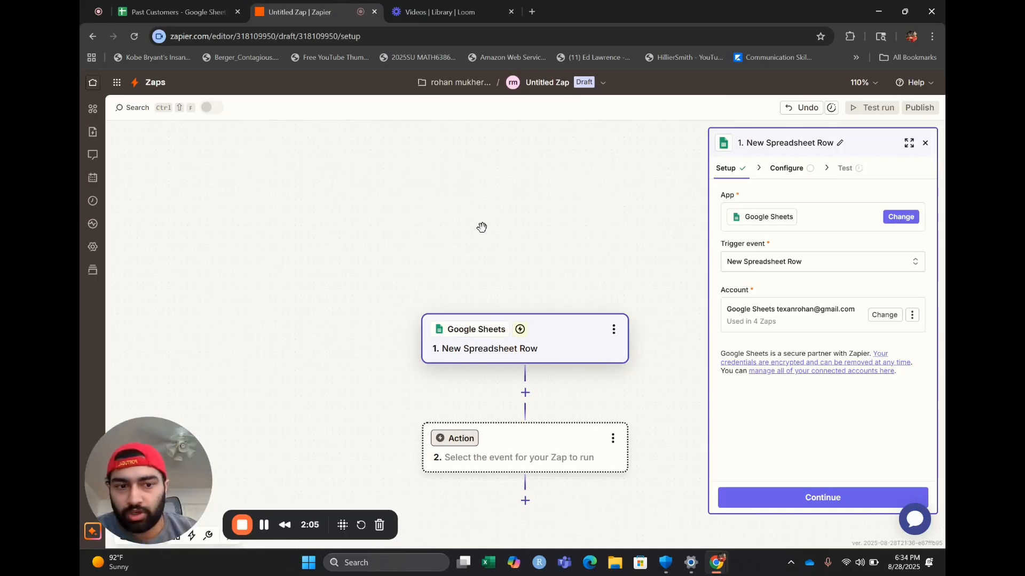
pyautogui.click(806, 501)
pyautogui.click(752, 259)
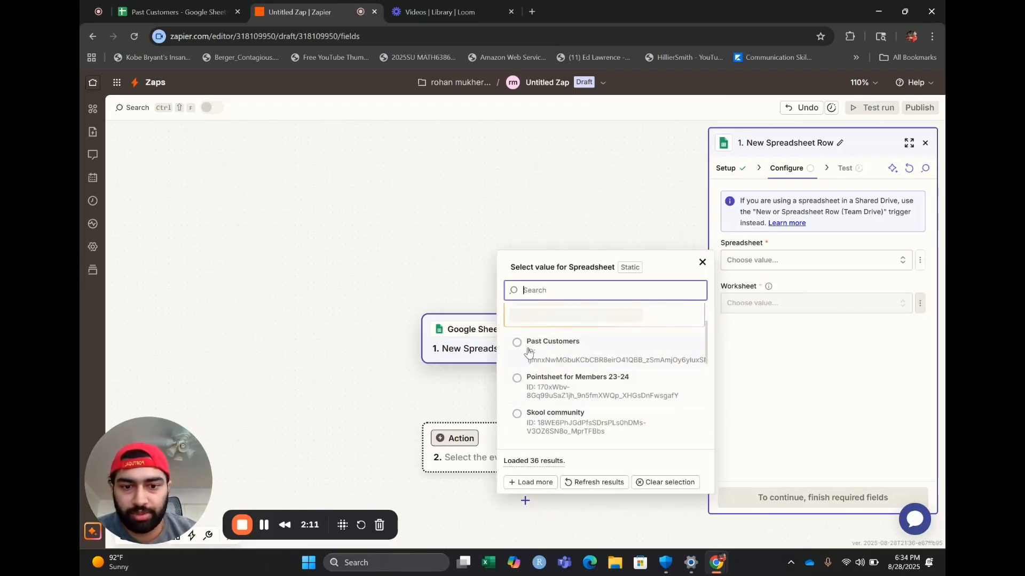
pyautogui.click(526, 346)
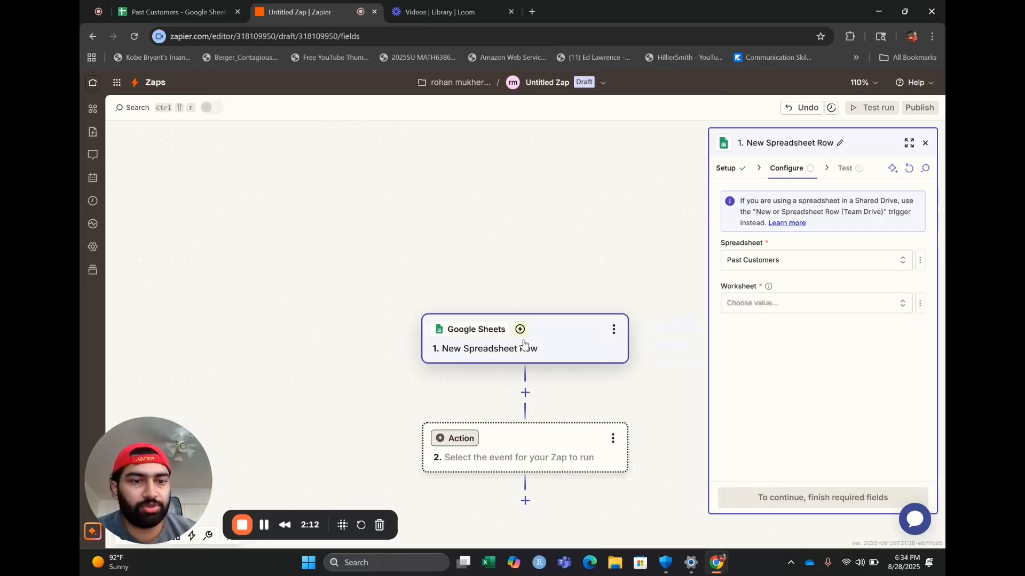
pyautogui.click(849, 303)
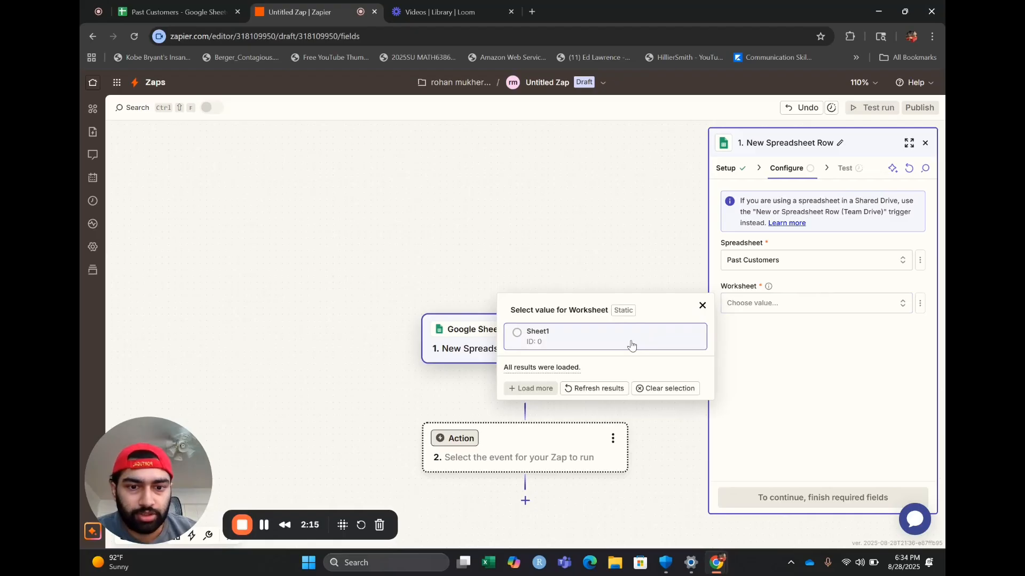
pyautogui.click(631, 343)
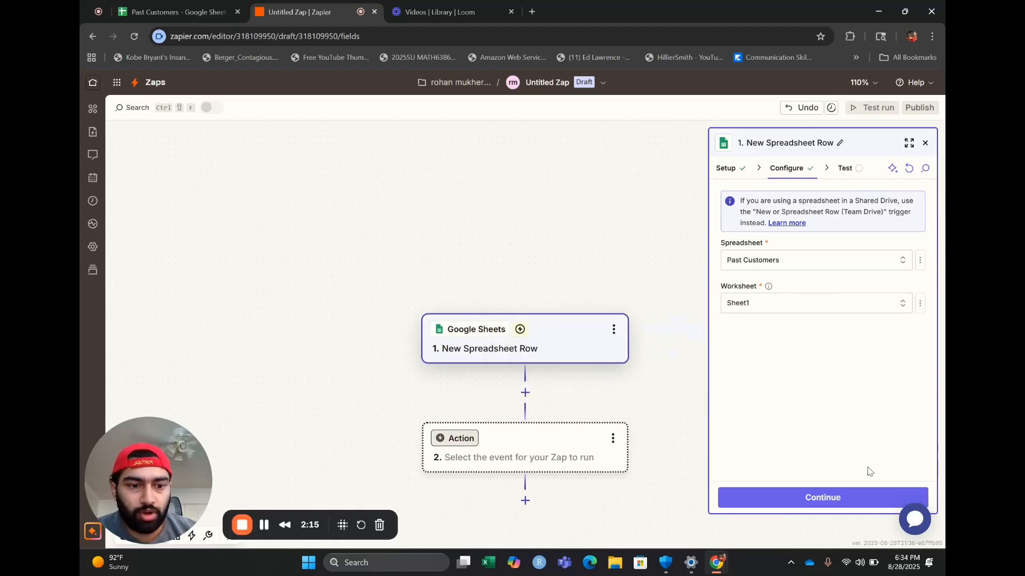
pyautogui.click(849, 497)
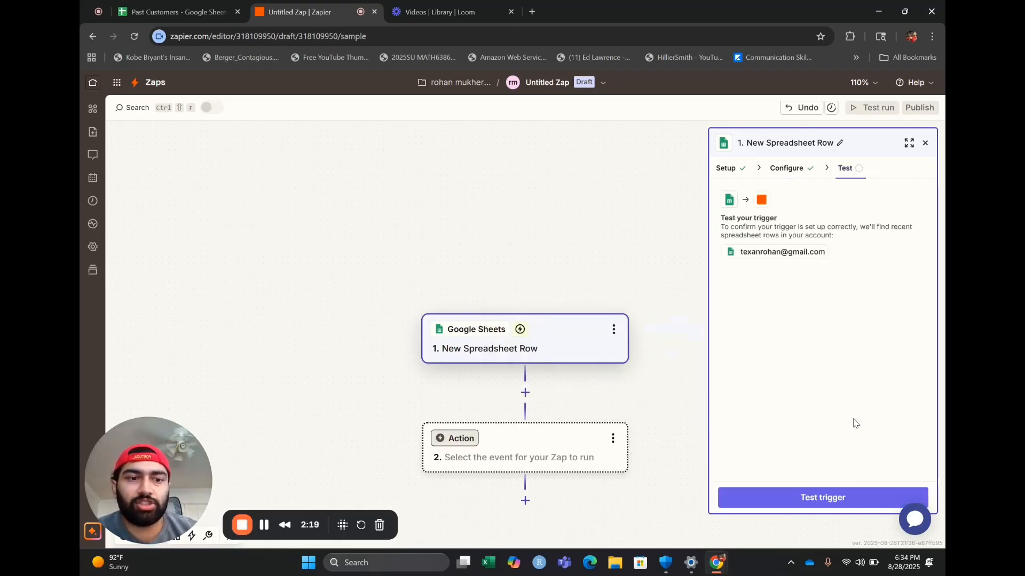
# Step: Test the trigger and continue with Spreadsheet Row A as the sample record
pyautogui.click(836, 495)
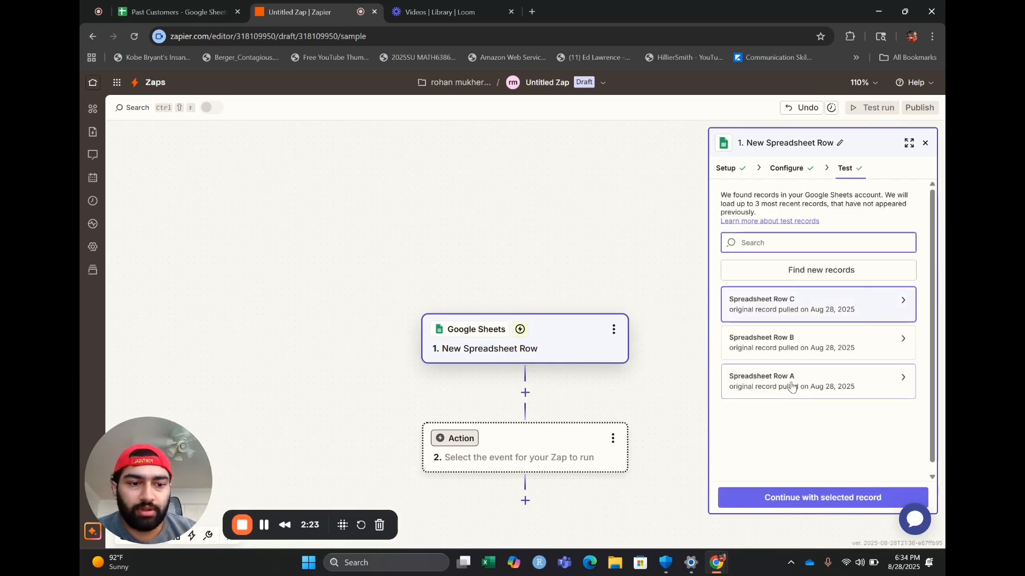
pyautogui.click(792, 385)
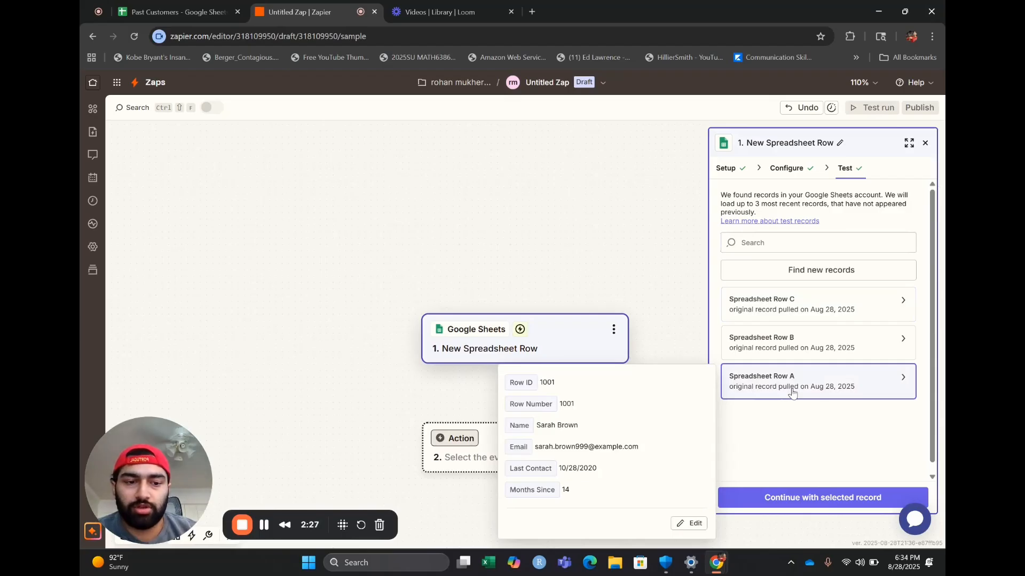
pyautogui.click(842, 501)
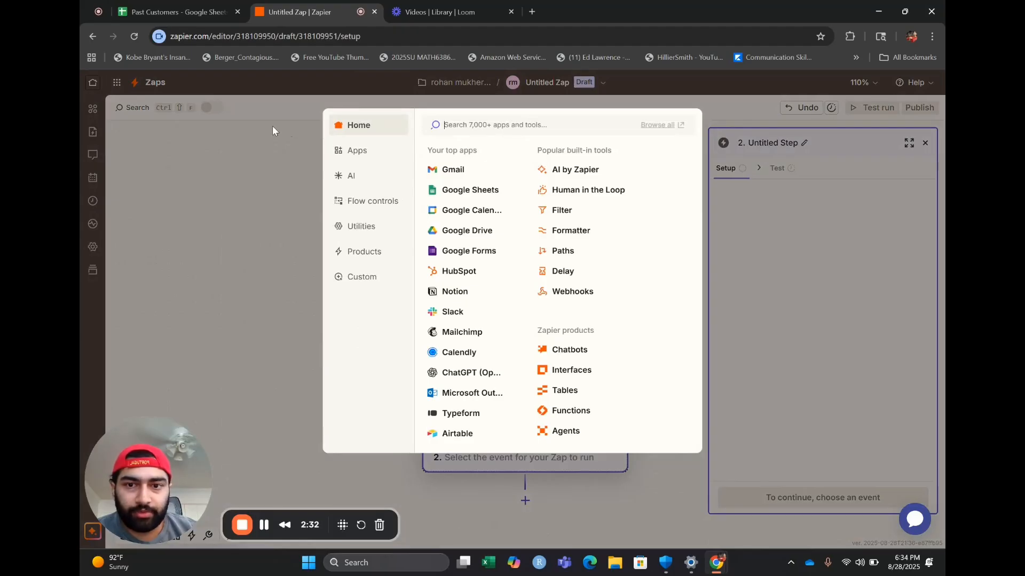
# Step: Set the second step's action to Gmail with the Send Email event and proceed to its configuration
pyautogui.click(235, 123)
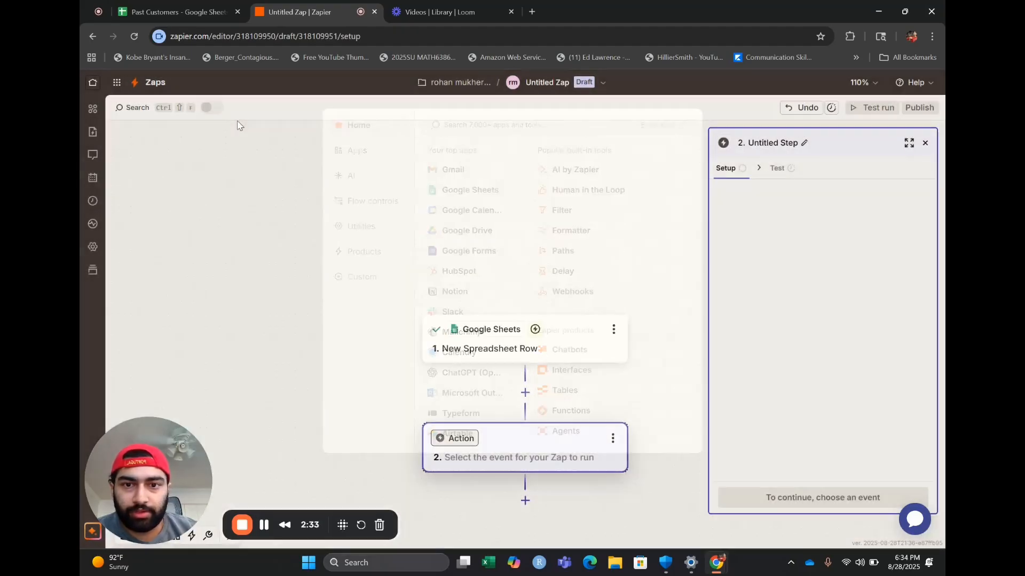
pyautogui.click(555, 401)
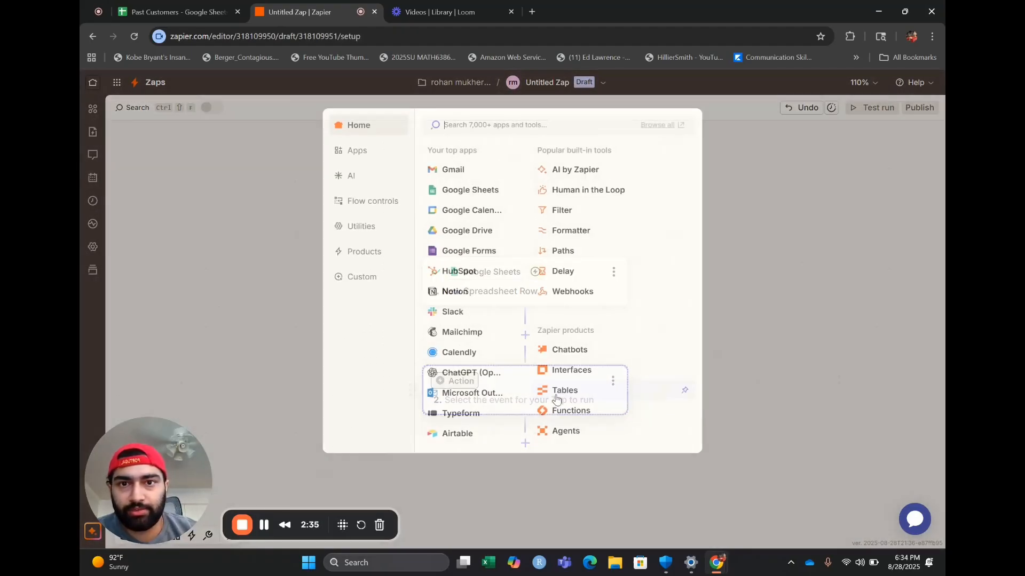
pyautogui.click(462, 174)
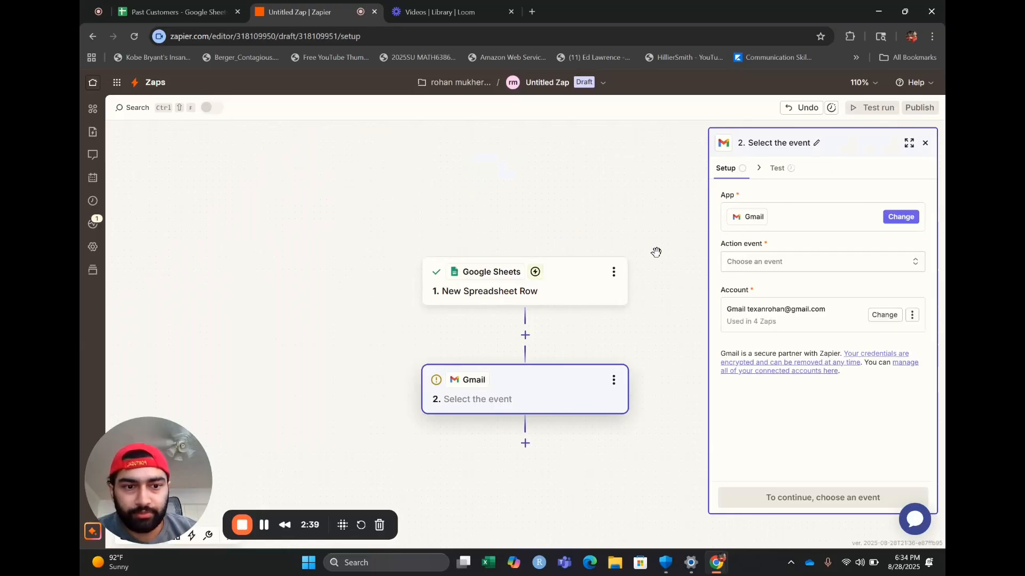
pyautogui.click(769, 264)
pyautogui.scroll(-5, 586, 323)
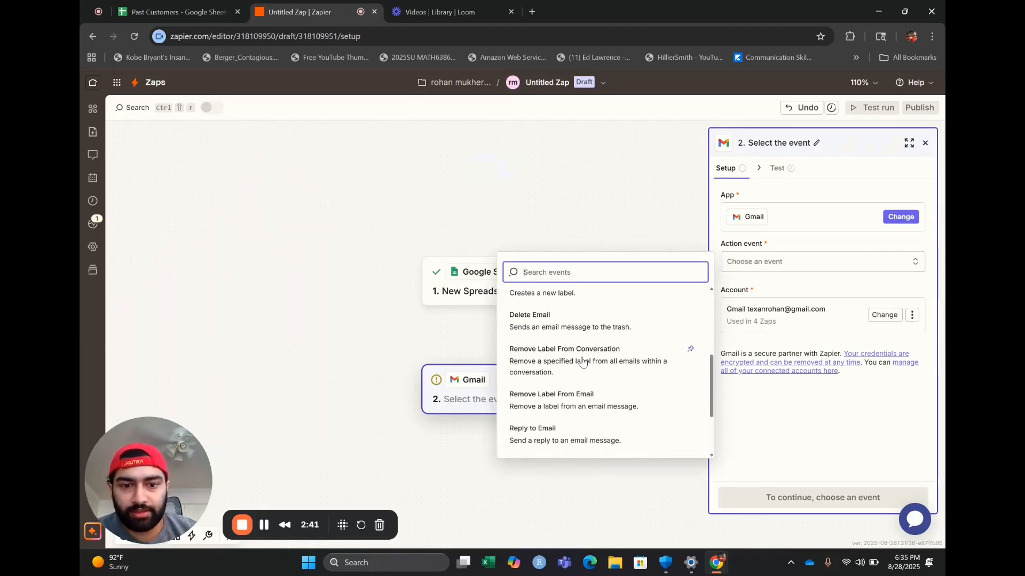
pyautogui.scroll(3, 587, 367)
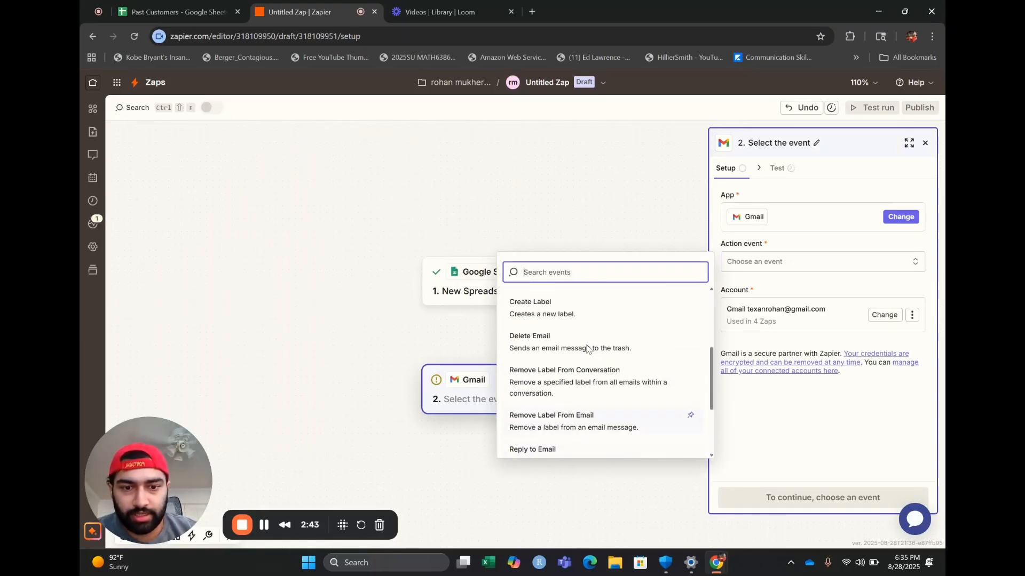
pyautogui.scroll(2, 542, 346)
pyautogui.scroll(-3, 550, 352)
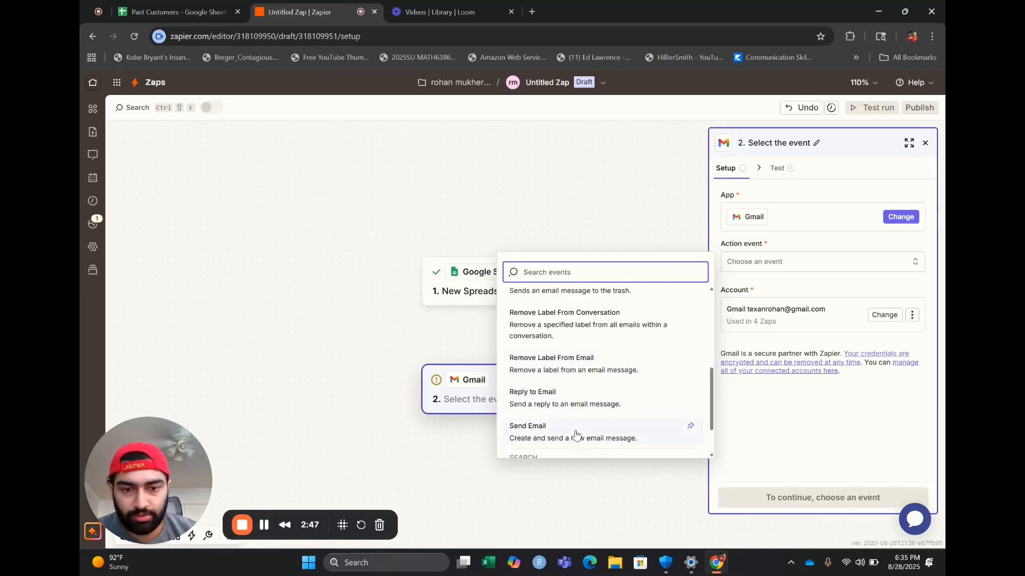
pyautogui.click(576, 434)
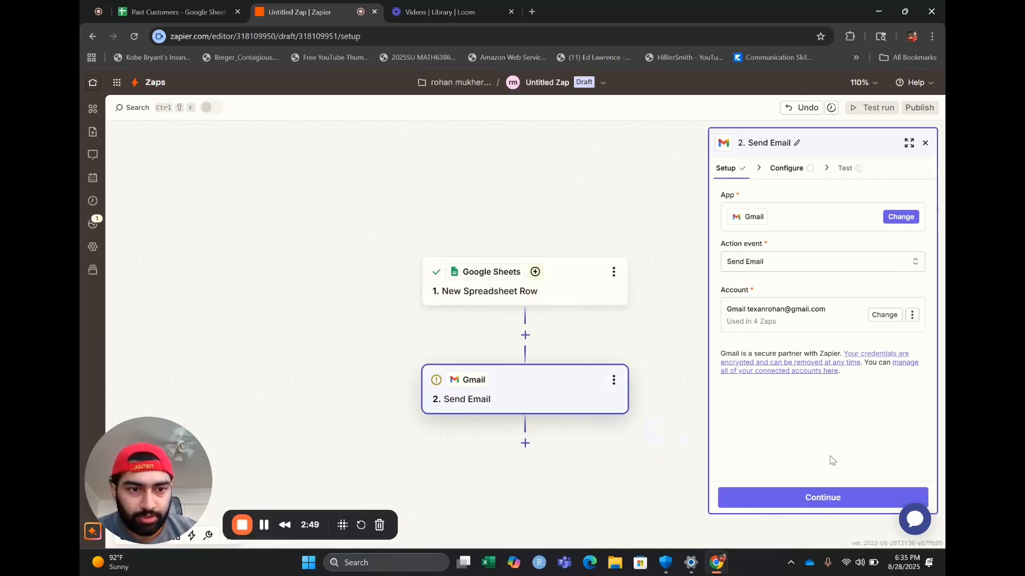
pyautogui.click(805, 501)
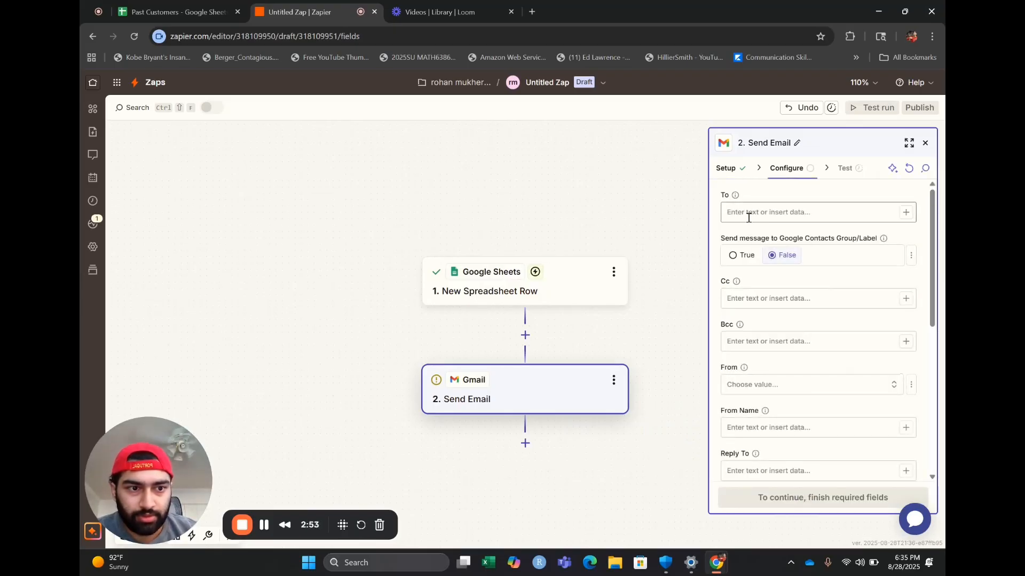
# Step: Map the email's To field to the Email column from the New Spreadsheet Row trigger
pyautogui.click(748, 217)
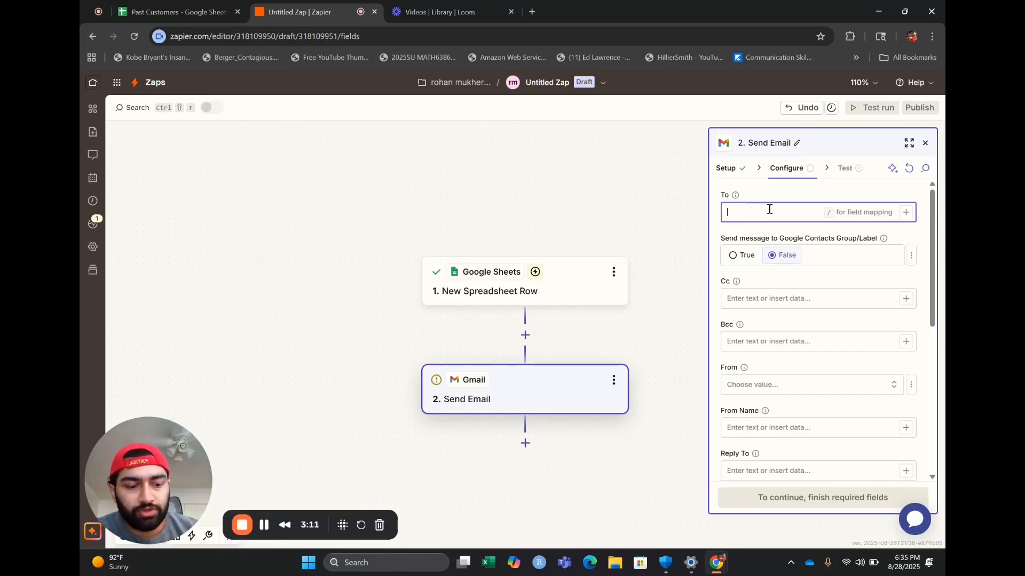
pyautogui.write('/')
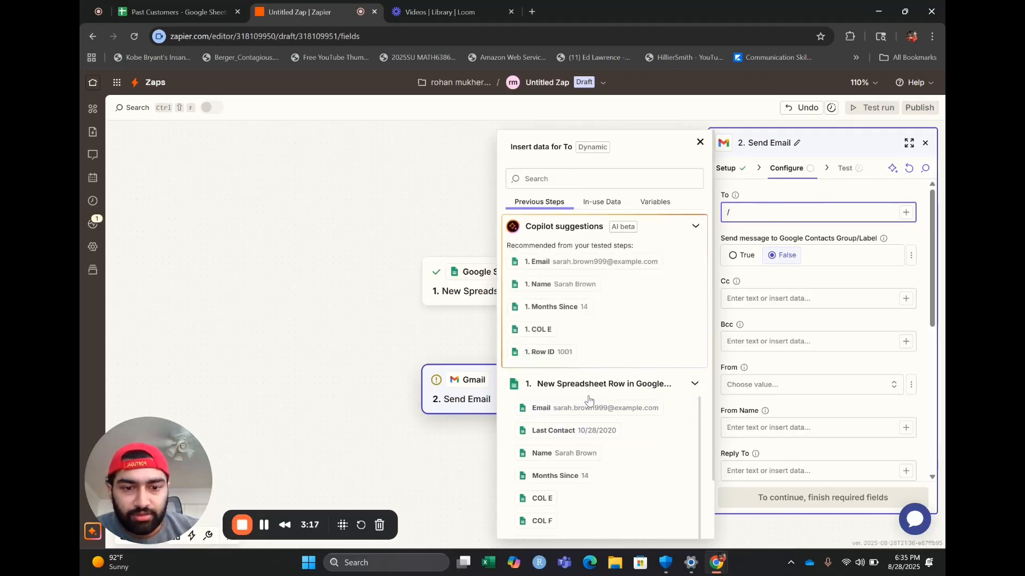
pyautogui.click(596, 415)
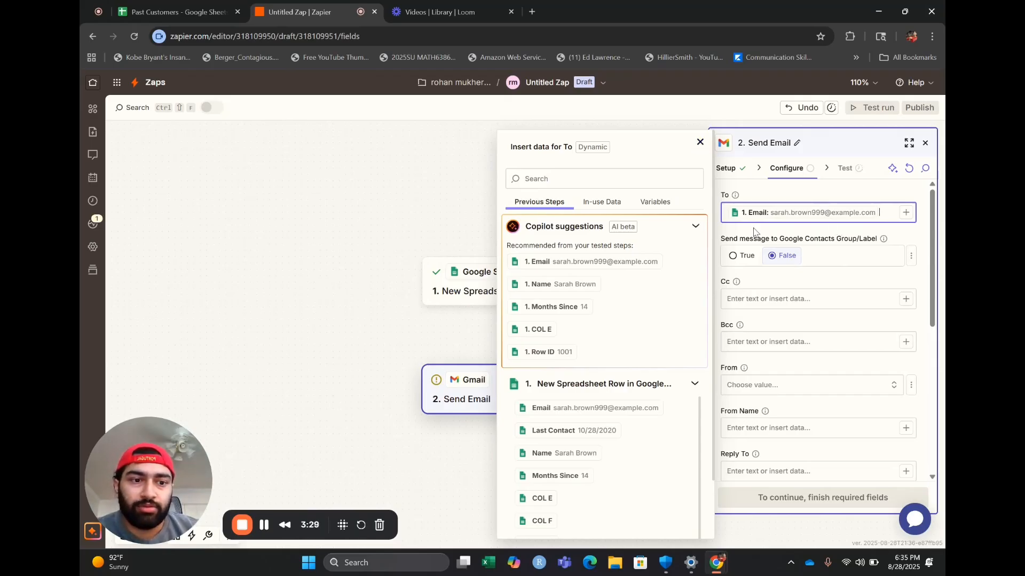
pyautogui.click(699, 142)
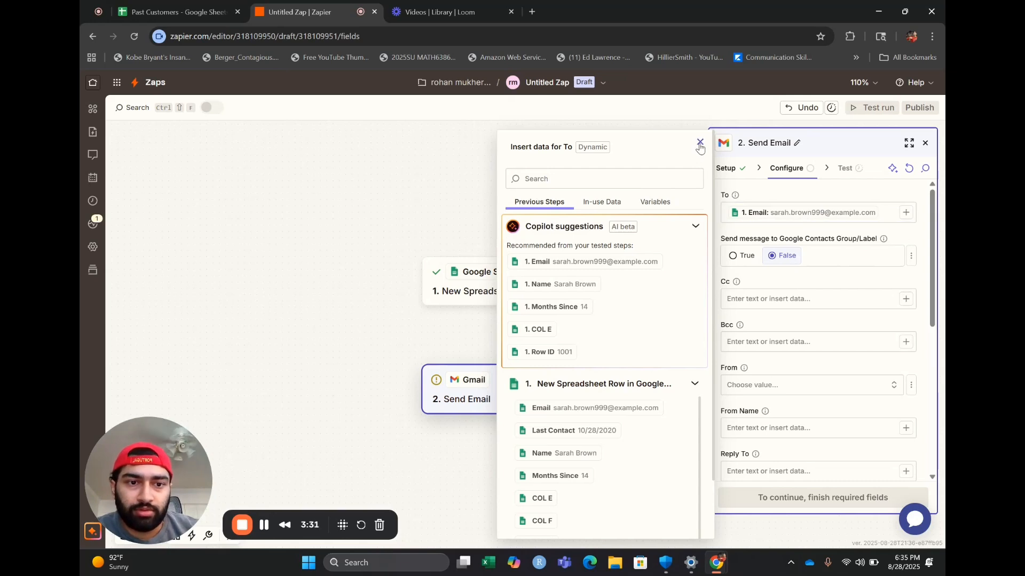
pyautogui.scroll(-3, 715, 251)
pyautogui.scroll(-2, 704, 277)
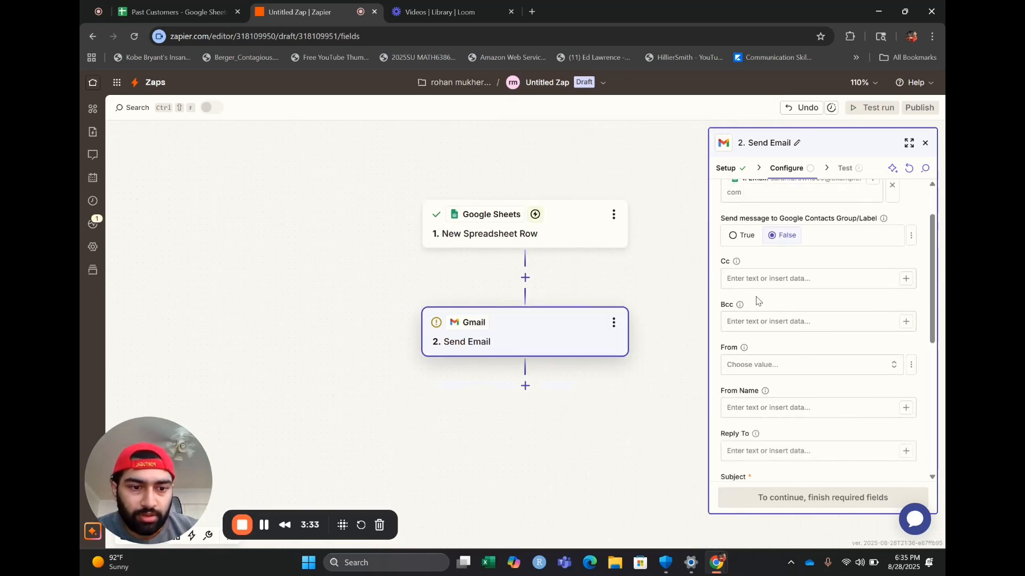
# Step: Set the email's Subject to the Name field from the New Spreadsheet Row trigger followed by ", we missed you!"
pyautogui.scroll(-3, 791, 319)
pyautogui.scroll(-2, 768, 341)
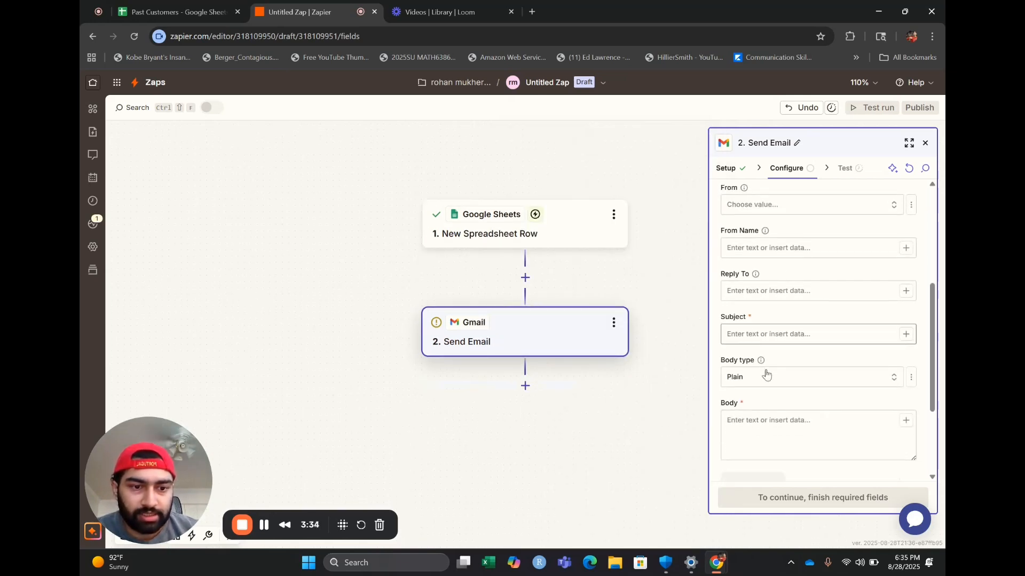
pyautogui.click(764, 323)
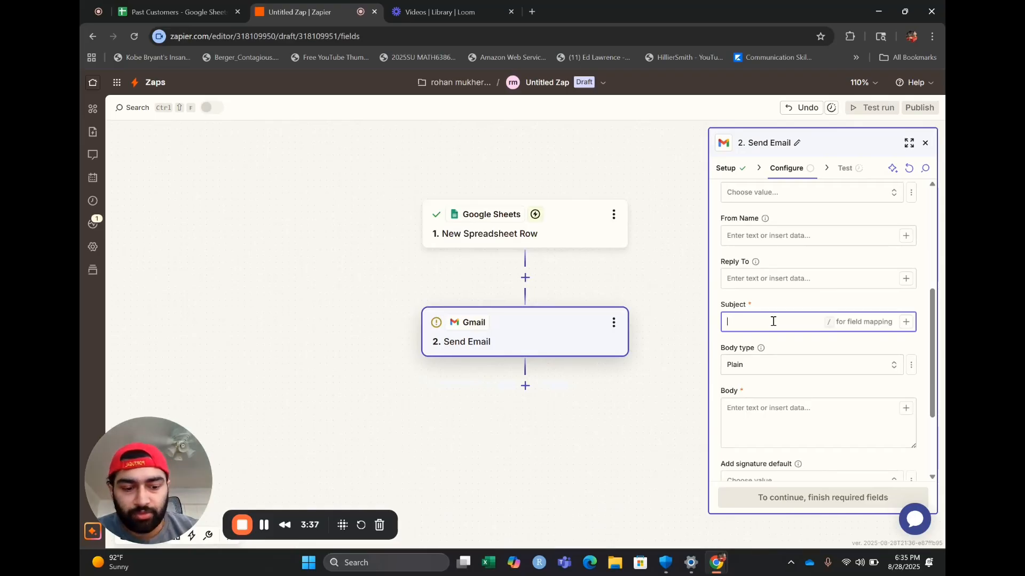
pyautogui.write('/')
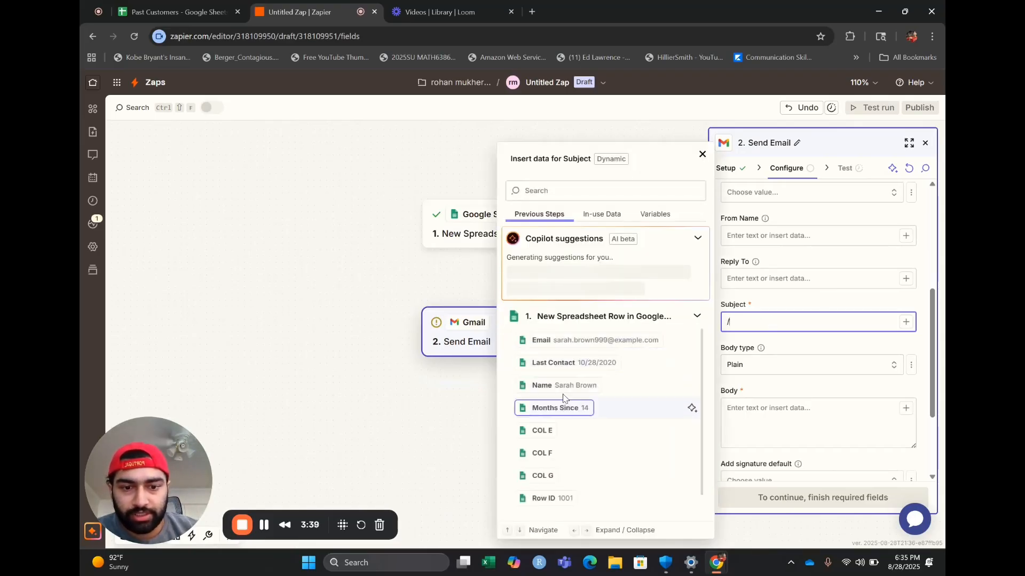
pyautogui.click(564, 386)
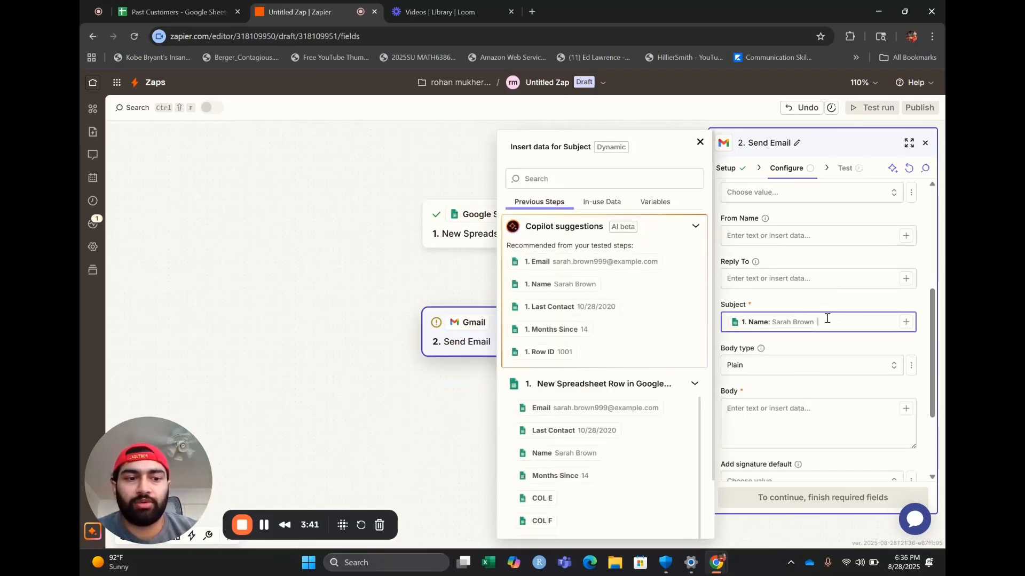
pyautogui.write(', we miss')
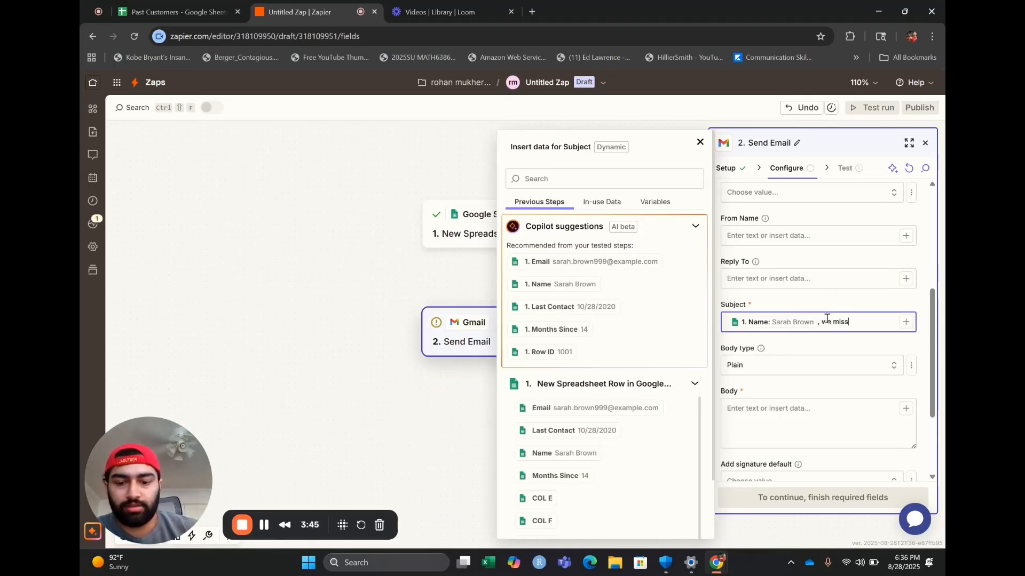
pyautogui.write('ed you!')
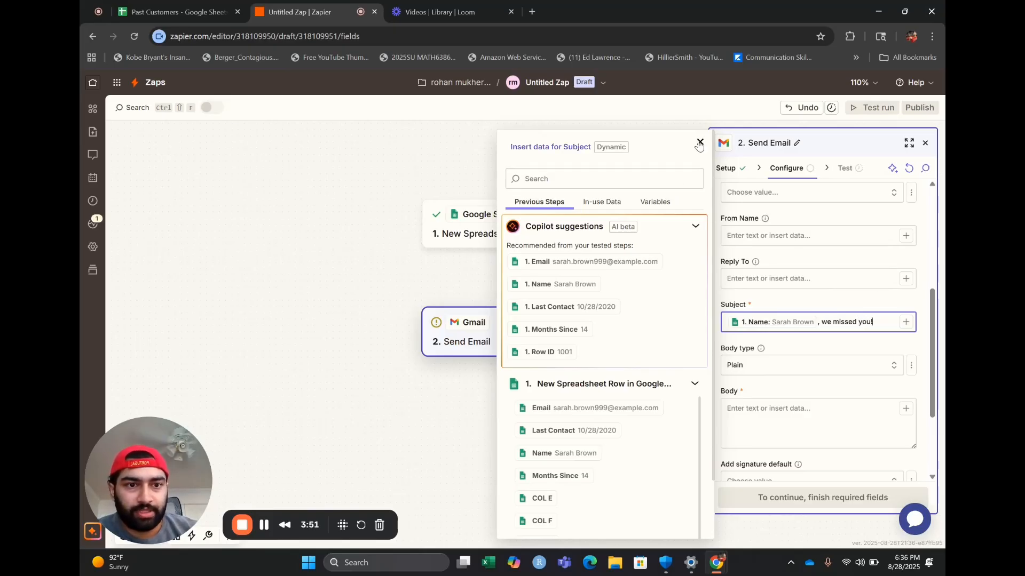
pyautogui.click(700, 142)
# Step: Start the email's Body with the greeting "Hi", the Name field from the New Spreadsheet Row trigger and a comma
pyautogui.scroll(-3, 897, 404)
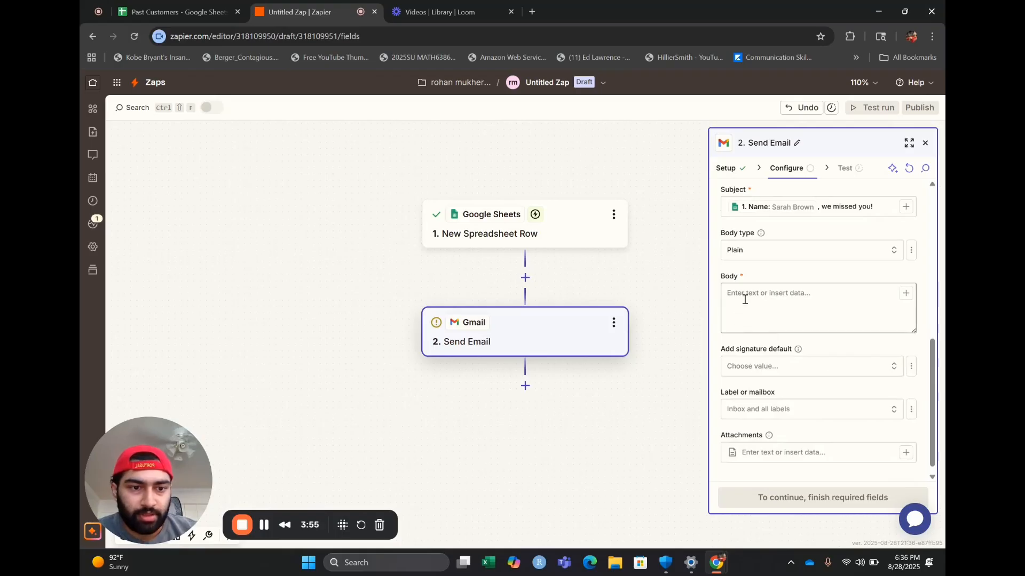
pyautogui.click(744, 297)
pyautogui.write('h')
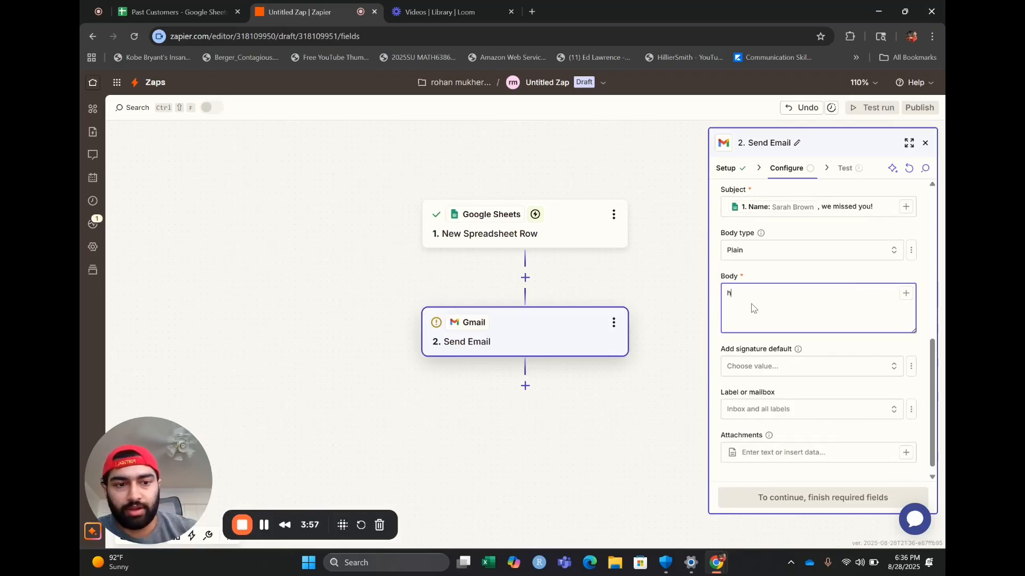
pyautogui.press('BackSpace')
pyautogui.write('Hi')
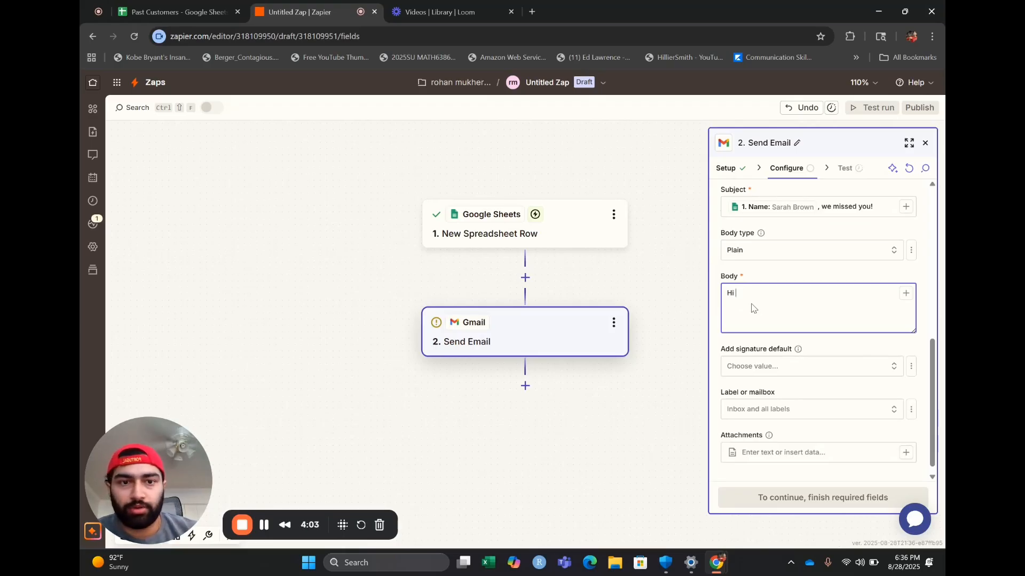
pyautogui.write('/')
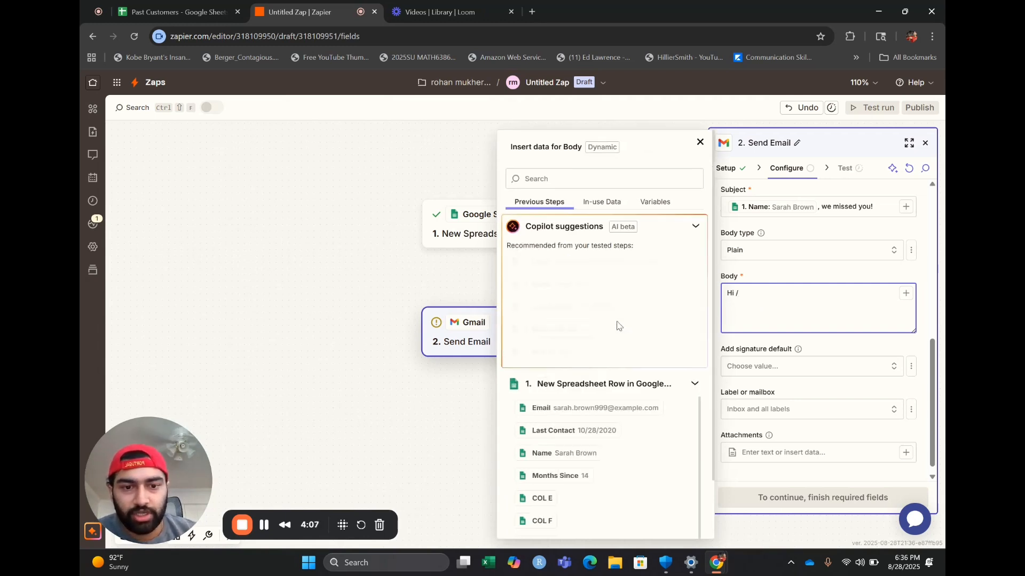
pyautogui.scroll(-1, 565, 427)
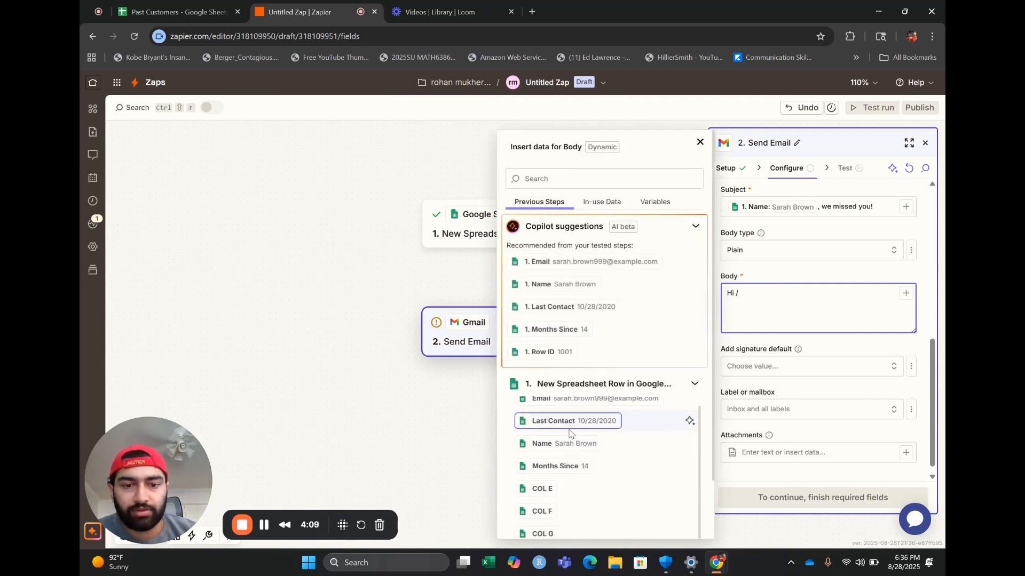
pyautogui.click(564, 443)
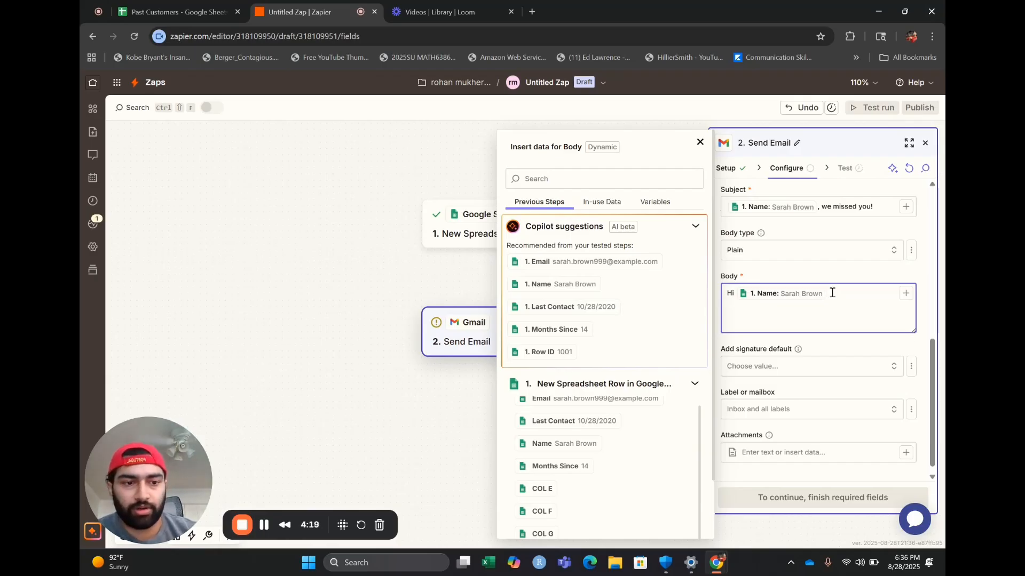
pyautogui.write(',')
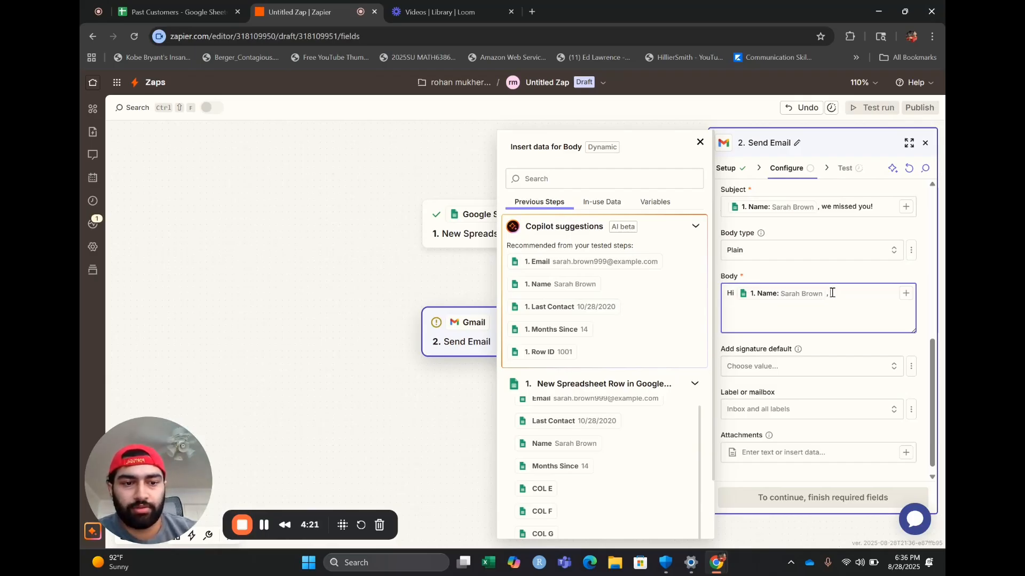
# Step: Write "We missed you at Delightful Smile dentists. We are" on a new line below the greeting in the Body
pyautogui.press('Return')
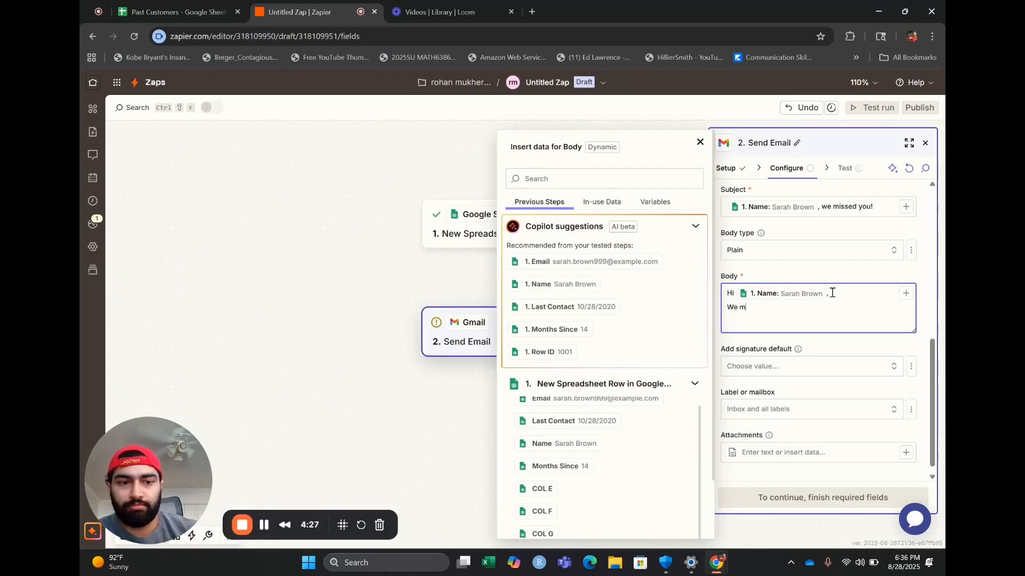
pyautogui.press('BackSpace')
pyautogui.press('BackSpace')
pyautogui.press('BackSpace')
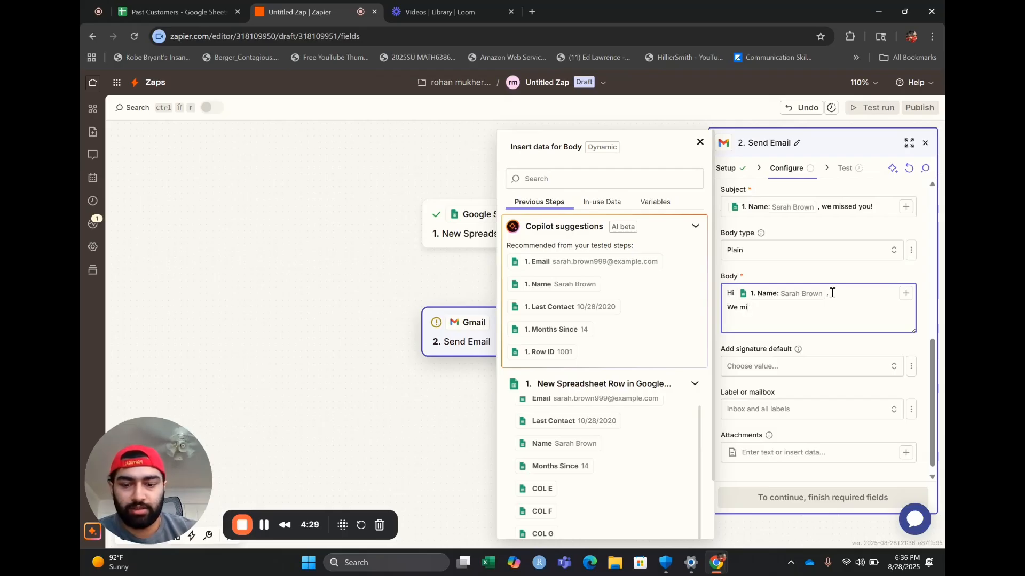
pyautogui.write('ssedd ')
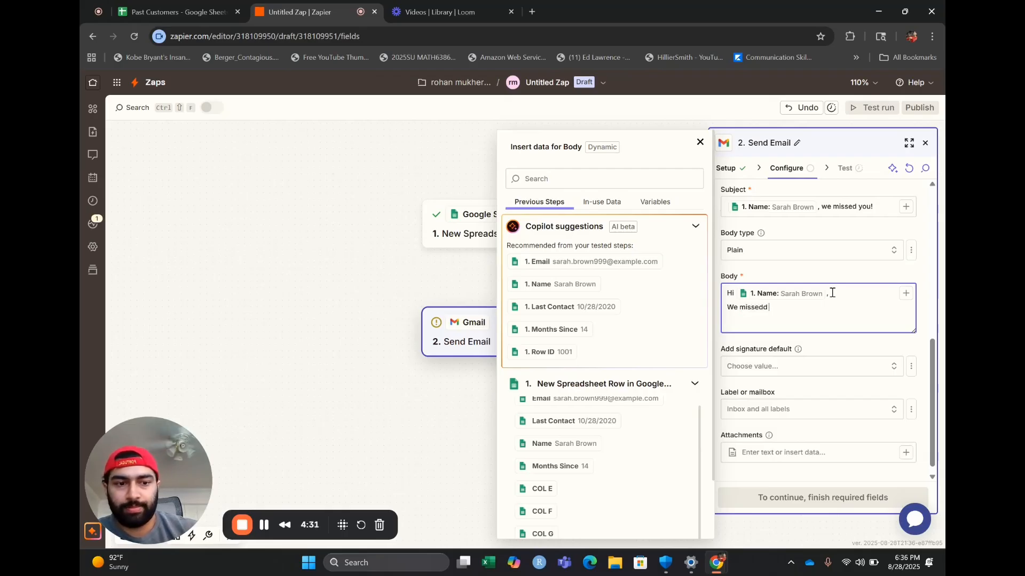
pyautogui.write('d')
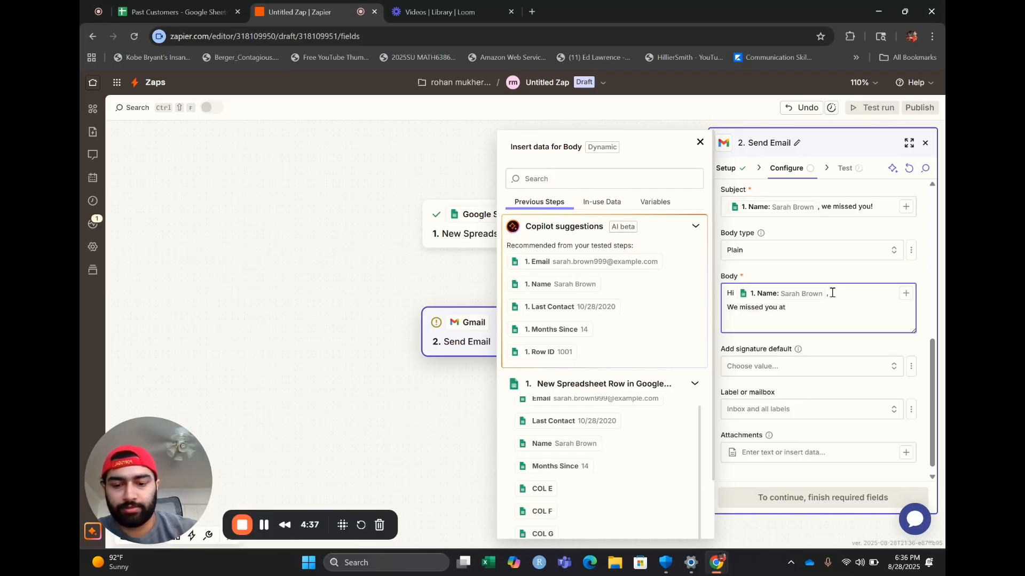
pyautogui.write('Den')
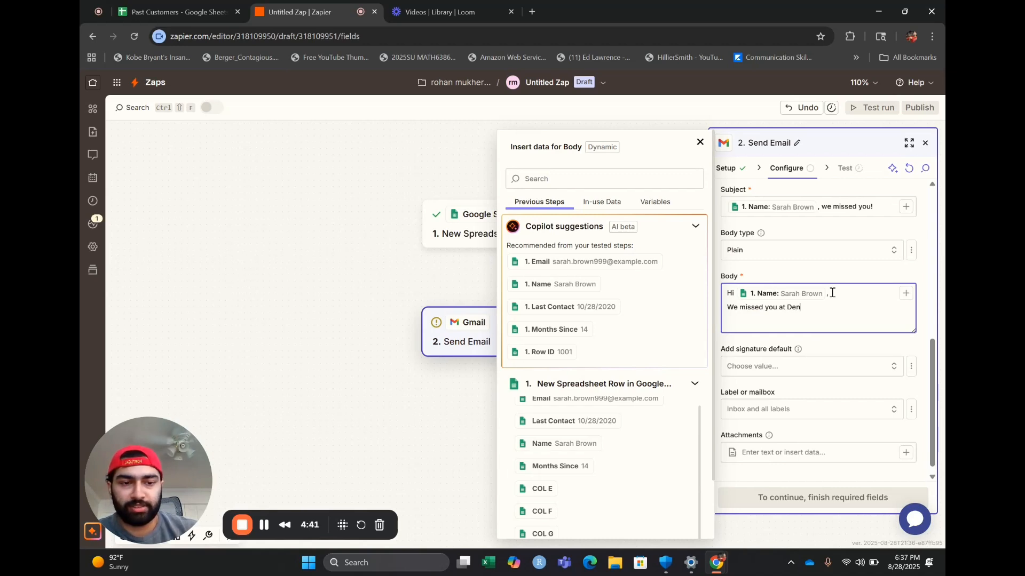
pyautogui.press('BackSpace')
pyautogui.write('lig')
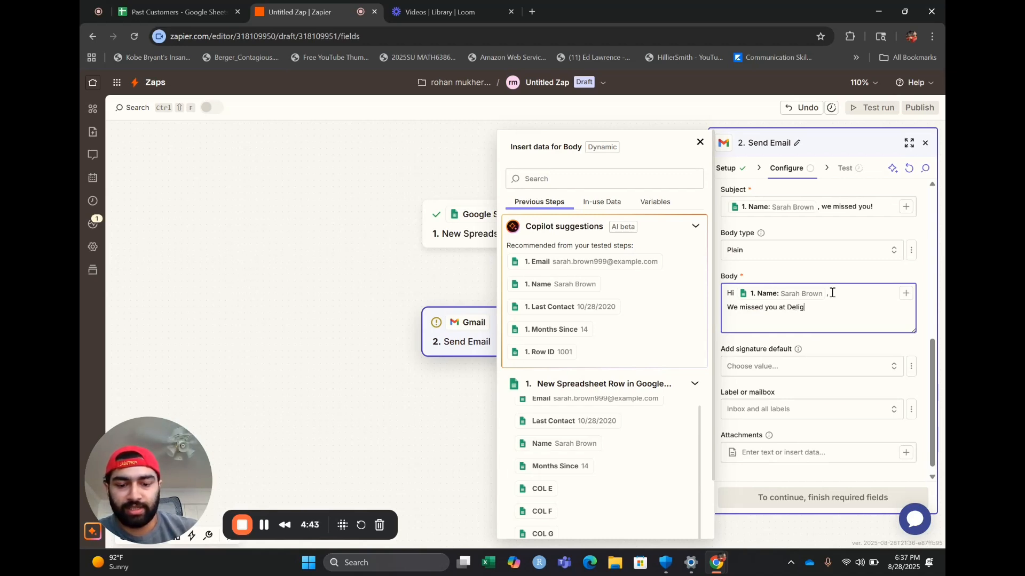
pyautogui.write('htful')
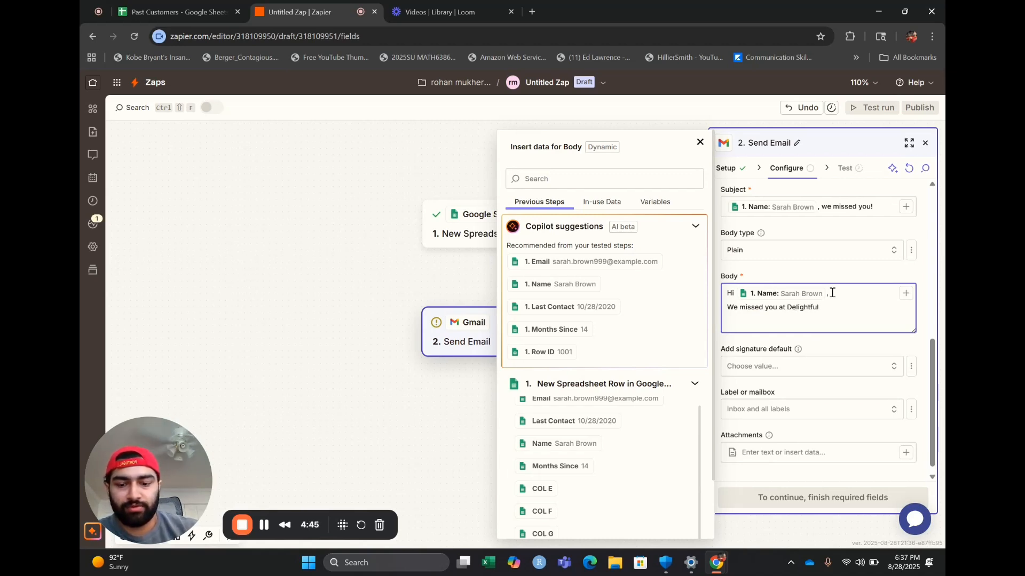
pyautogui.write(' Smile de')
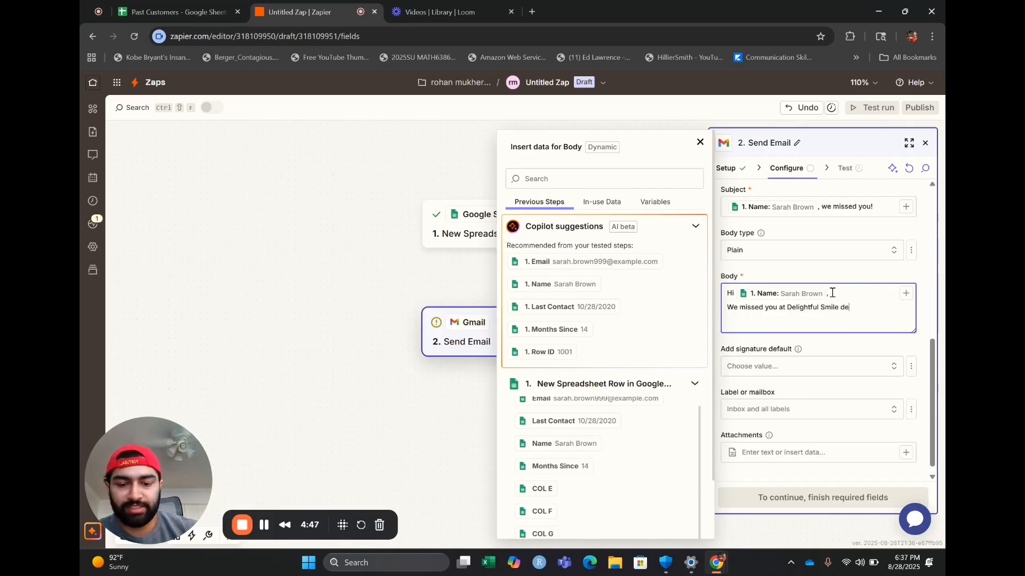
pyautogui.write('ntists. We are')
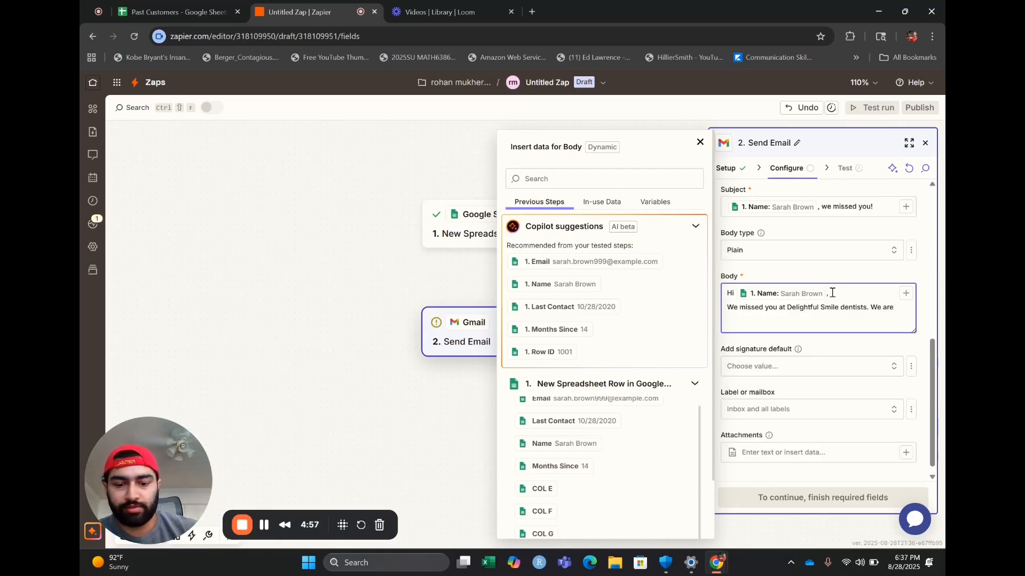
# Step: Complete the Body's second sentence with "offering 20% off on your next purchase." and close the data picker
pyautogui.write('offering 2')
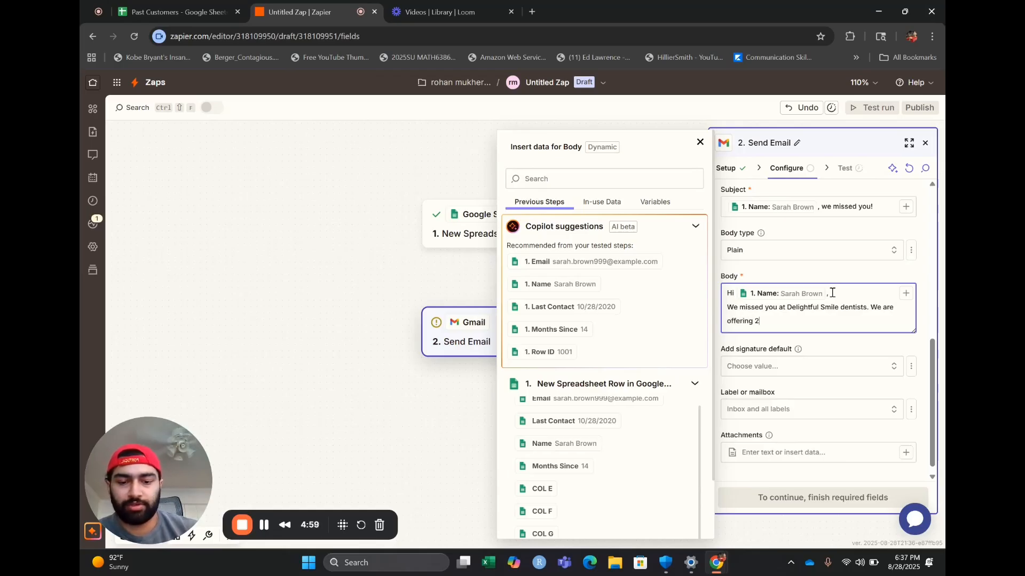
pyautogui.write('0% ')
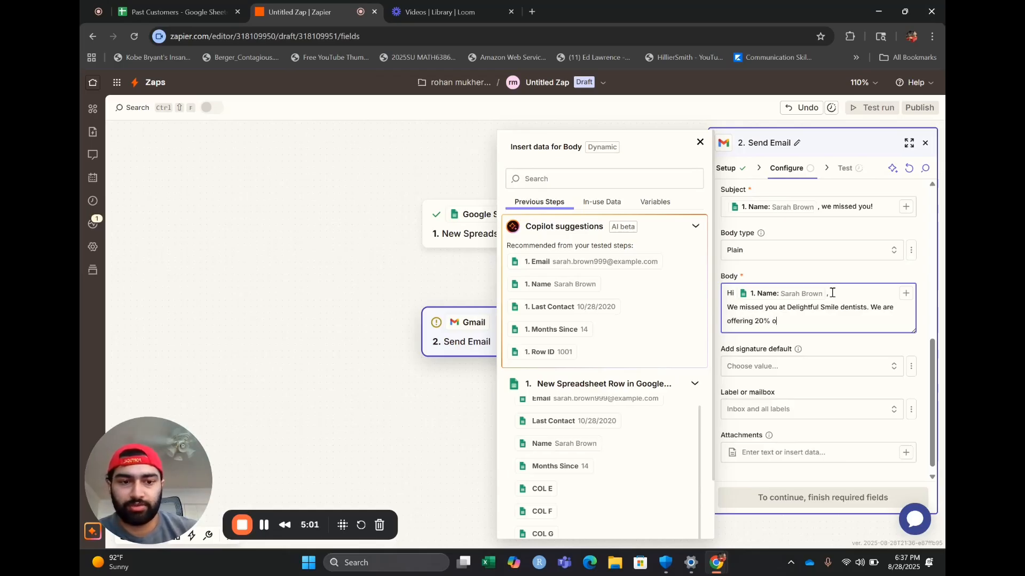
pyautogui.write('off on y')
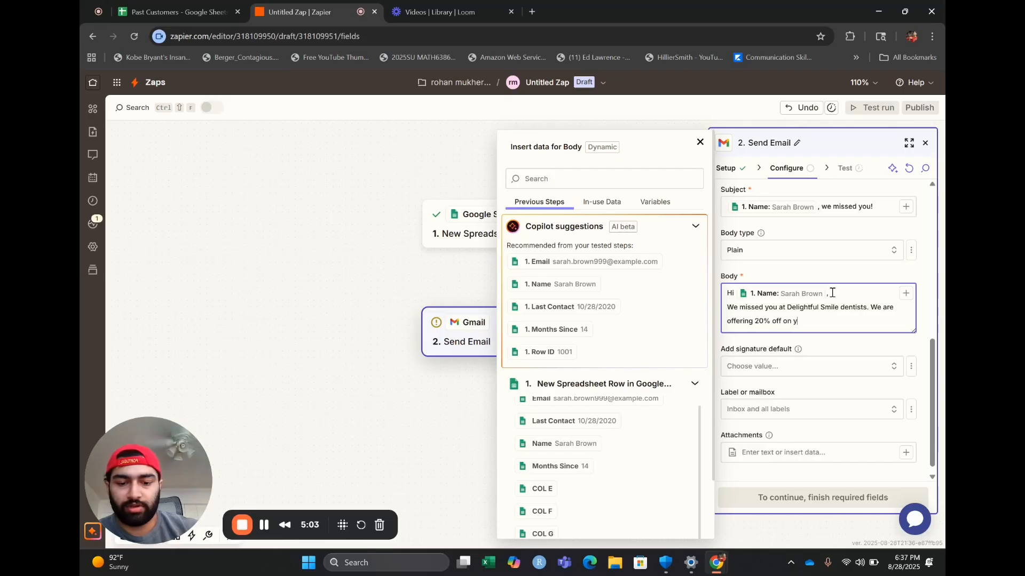
pyautogui.write('our ne')
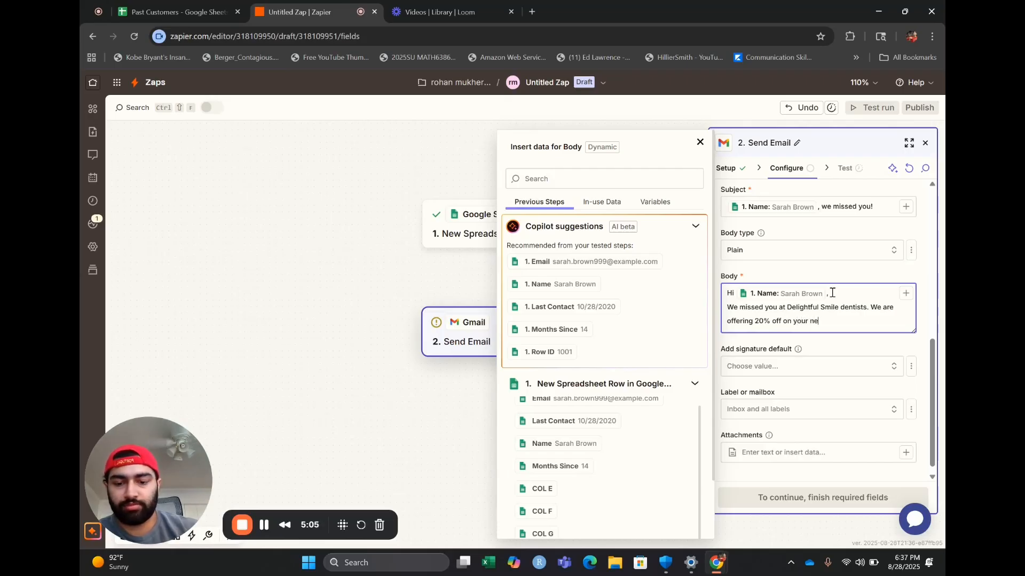
pyautogui.write('xt purchaa')
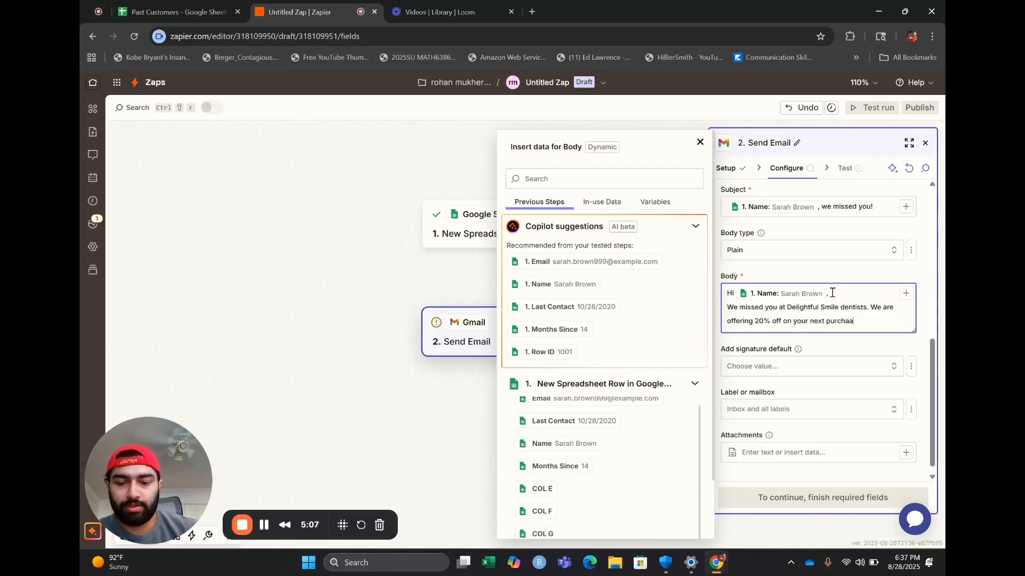
pyautogui.press('BackSpace')
pyautogui.press('BackSpace')
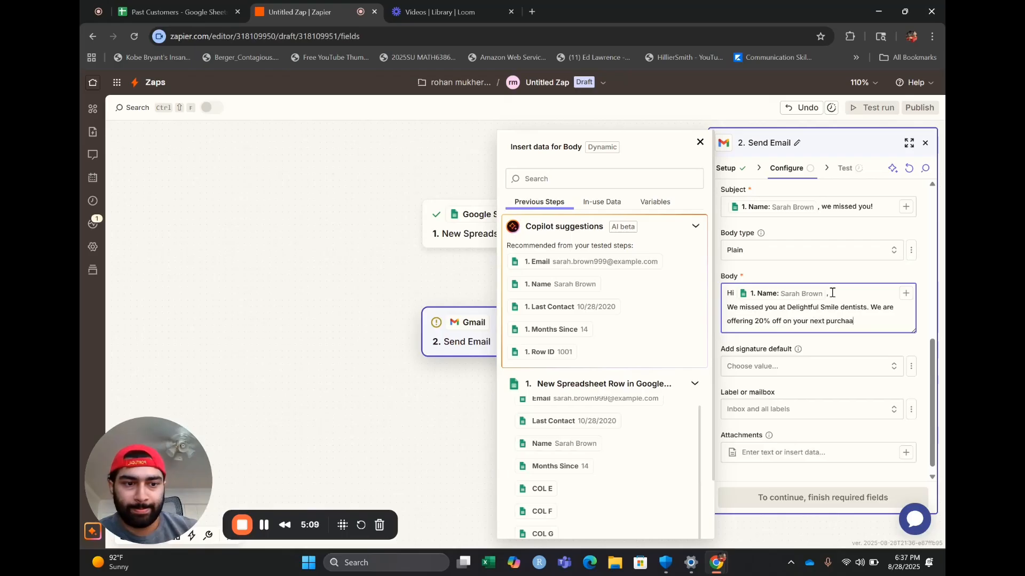
pyautogui.write('se.')
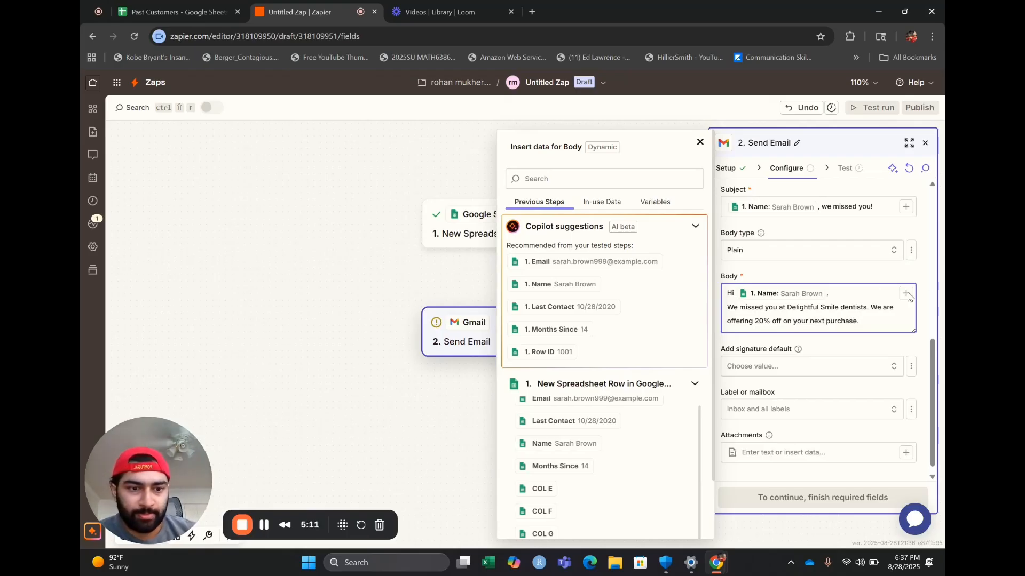
pyautogui.click(700, 142)
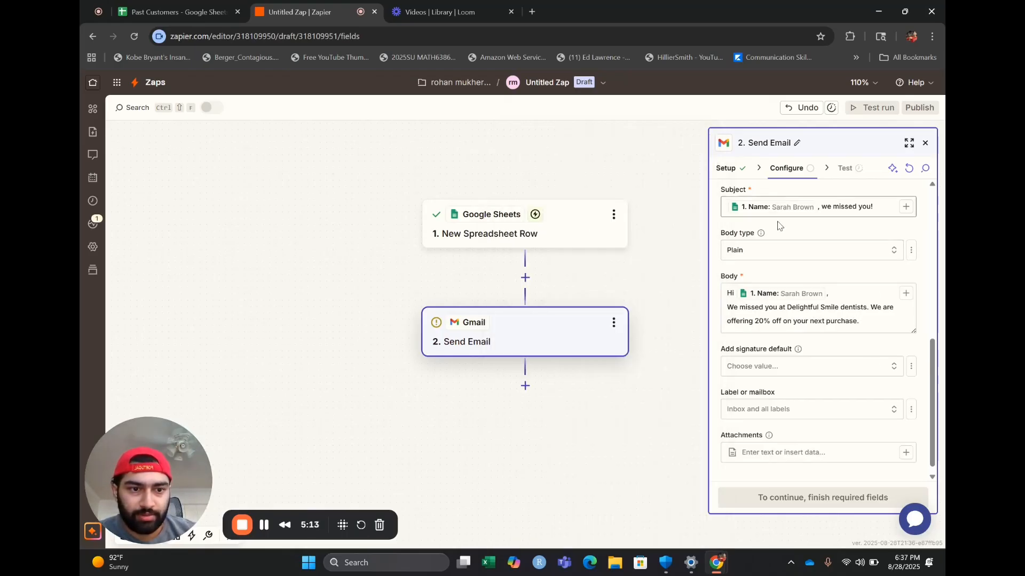
# Step: Add the closing "Thank you," after a blank line in the Body, with the sender's first name on the line below
pyautogui.click(850, 329)
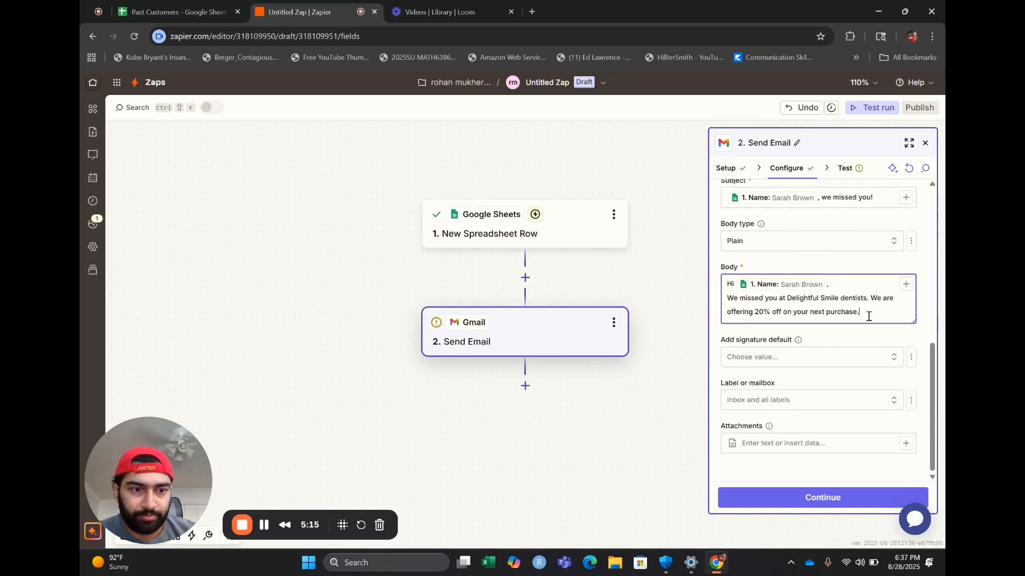
pyautogui.press('Return')
pyautogui.press('Return')
pyautogui.write('Thank yo')
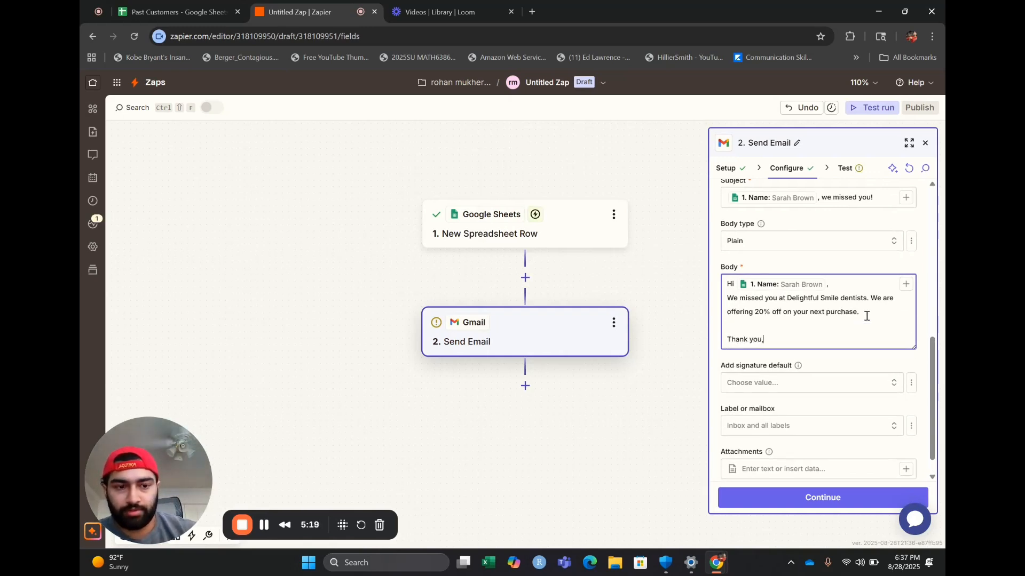
pyautogui.write('u,')
pyautogui.press('Return')
pyautogui.write('Rohan')
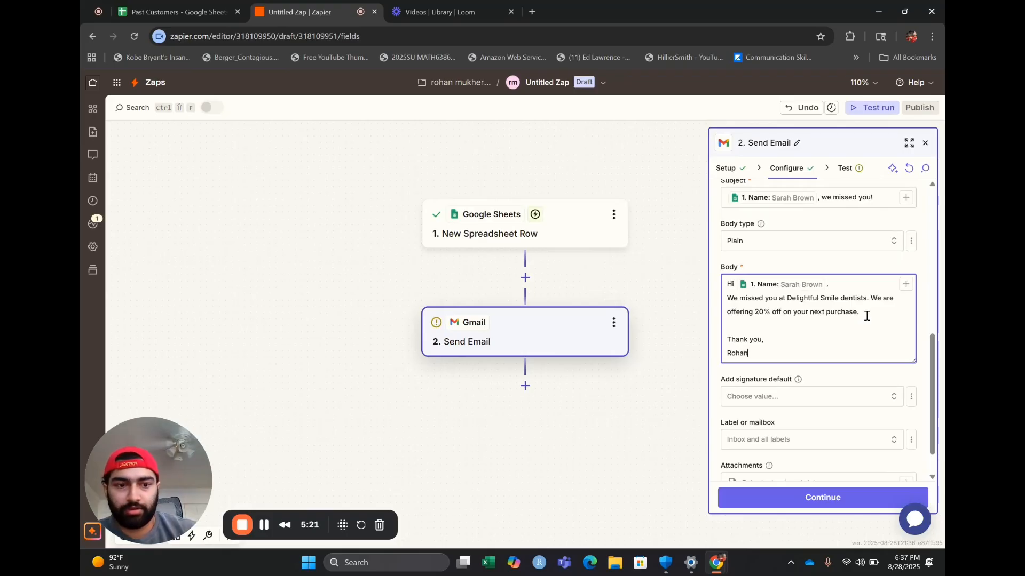
# Step: Continue to the Send Email step's test and run it to send the sample message
pyautogui.scroll(-1, 880, 384)
pyautogui.click(818, 499)
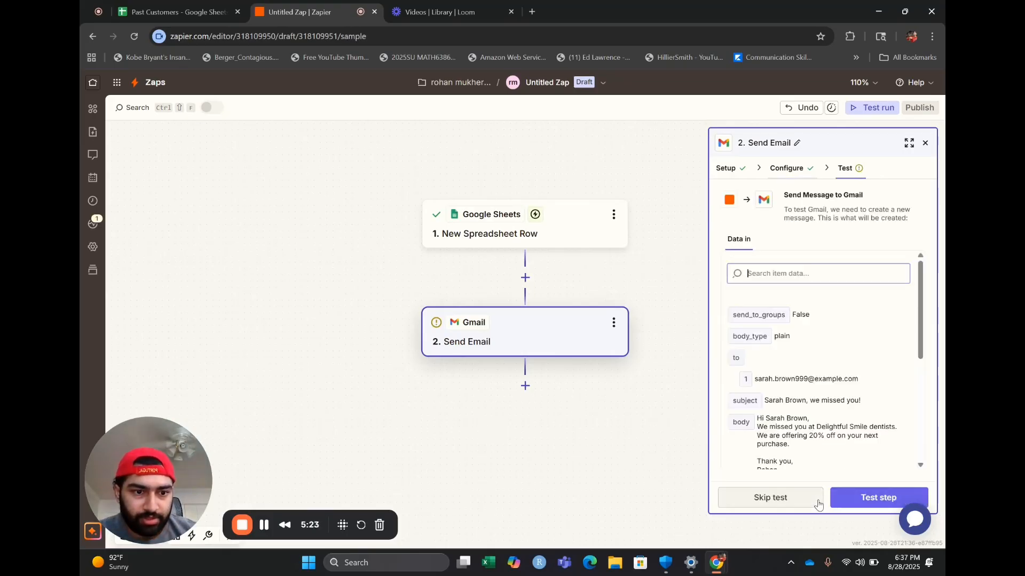
pyautogui.click(879, 499)
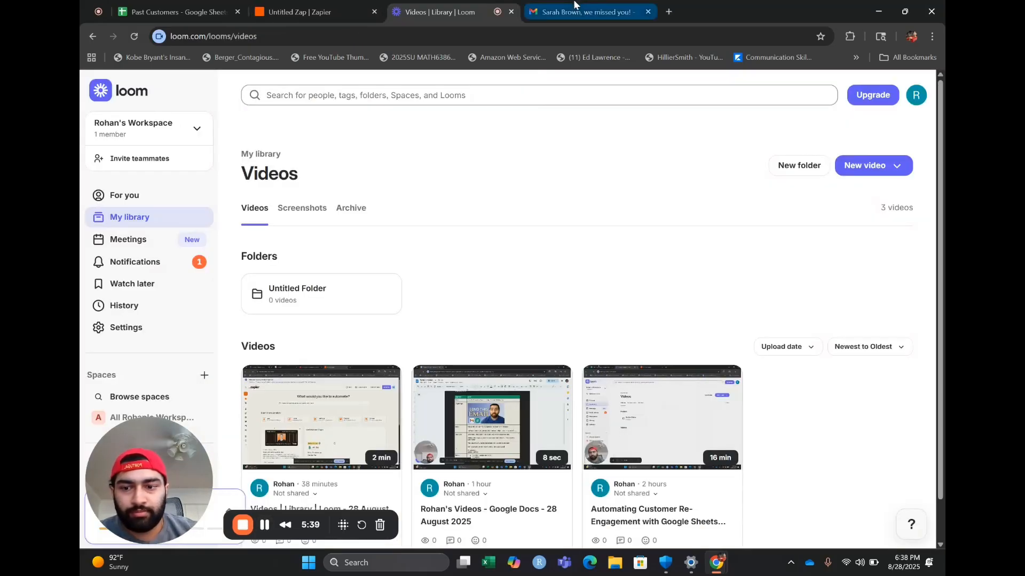
# Step: Switch to Gmail and check the greeting and body text of the delivered sample email
pyautogui.click(574, 4)
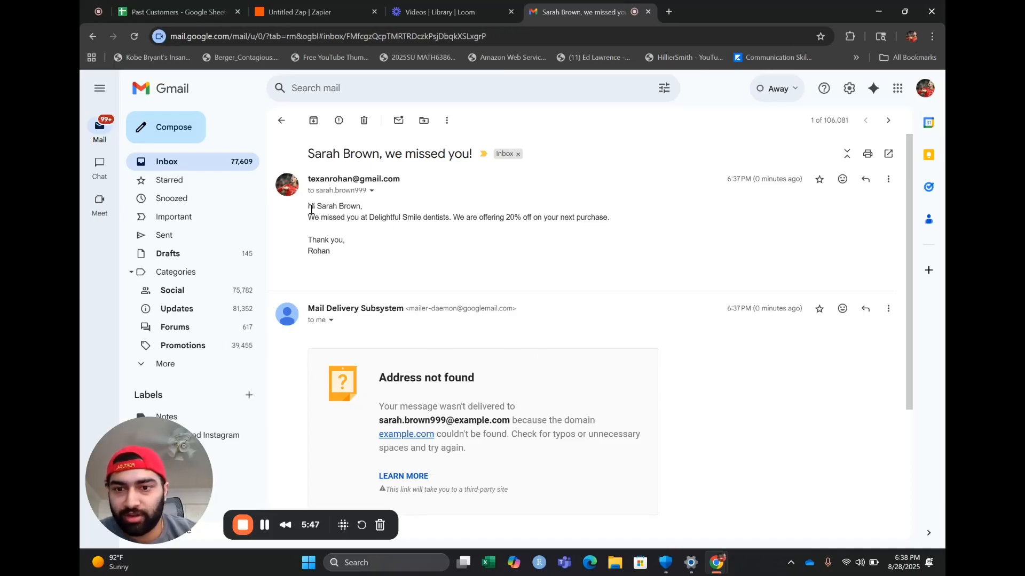
pyautogui.moveTo(307, 211); pyautogui.dragTo(364, 228)
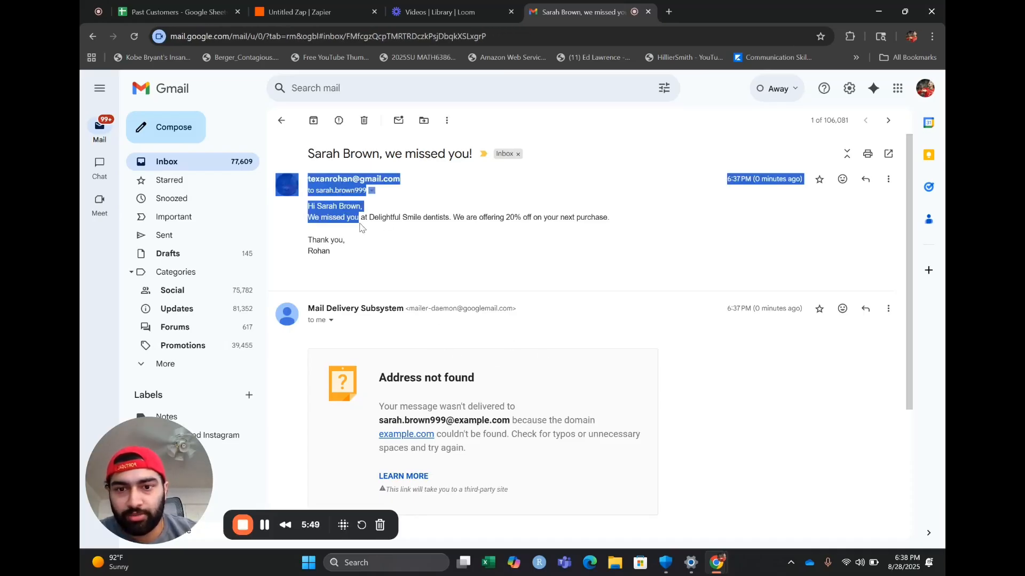
pyautogui.click(412, 234)
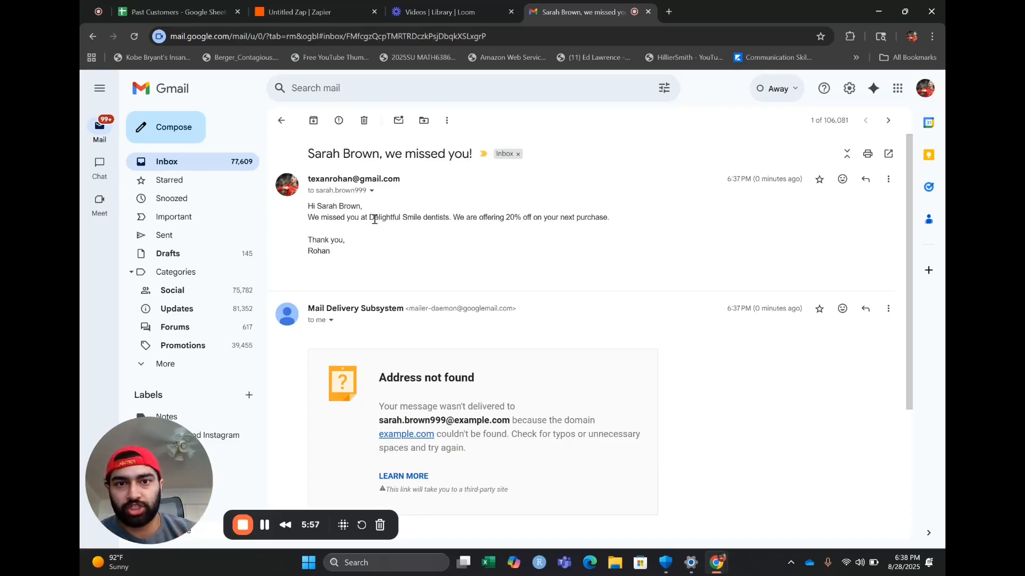
pyautogui.click(208, 7)
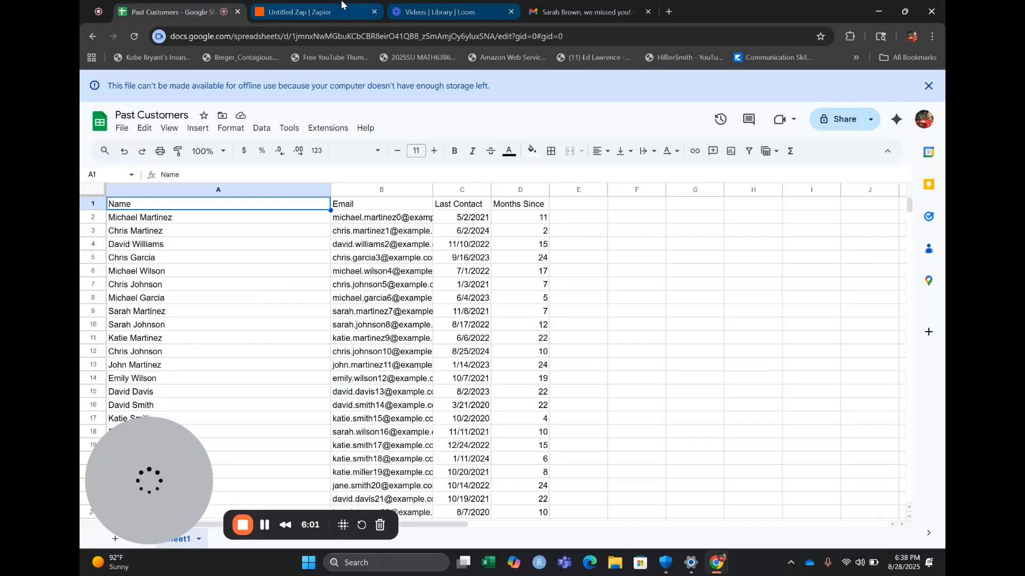
# Step: Switch back to the Zap in Zapier and insert a Formatter step between New Spreadsheet Row and Send Email
pyautogui.click(300, 12)
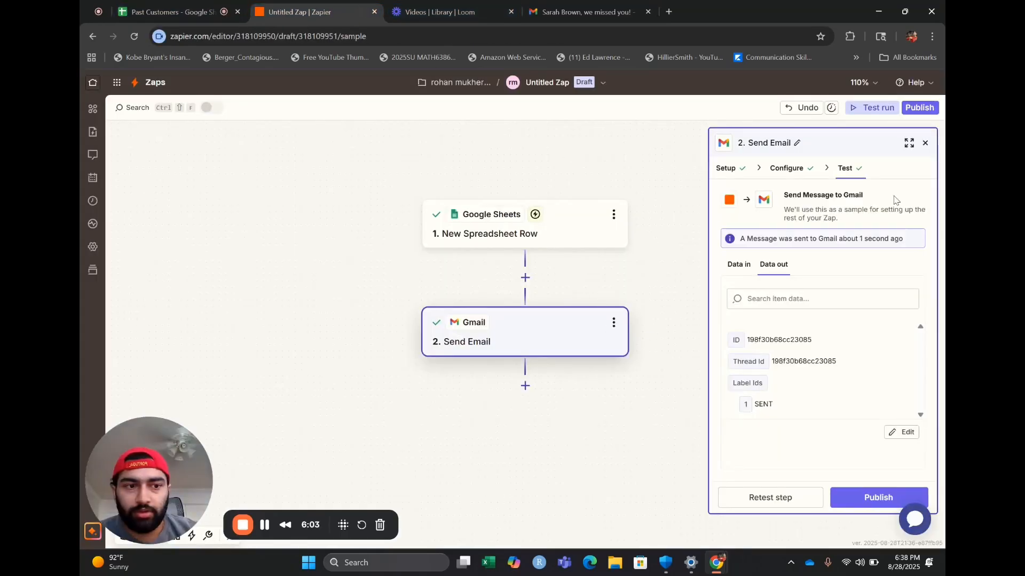
pyautogui.click(925, 145)
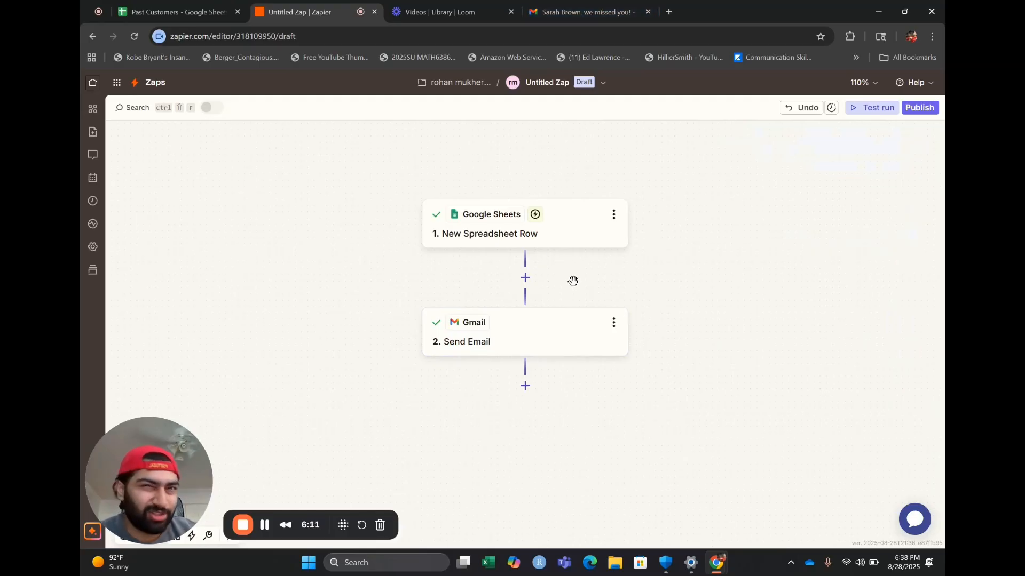
pyautogui.click(525, 278)
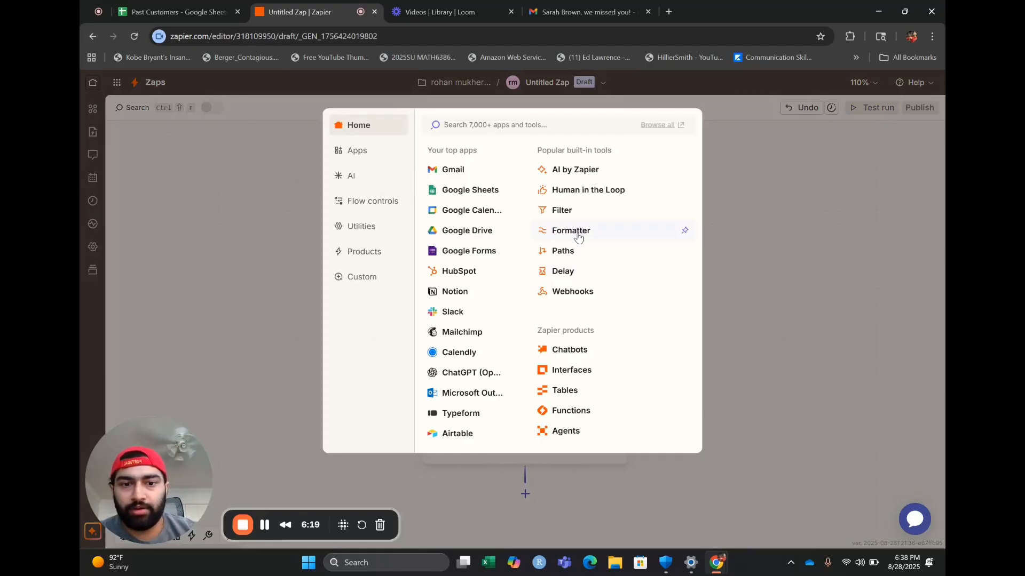
pyautogui.click(578, 236)
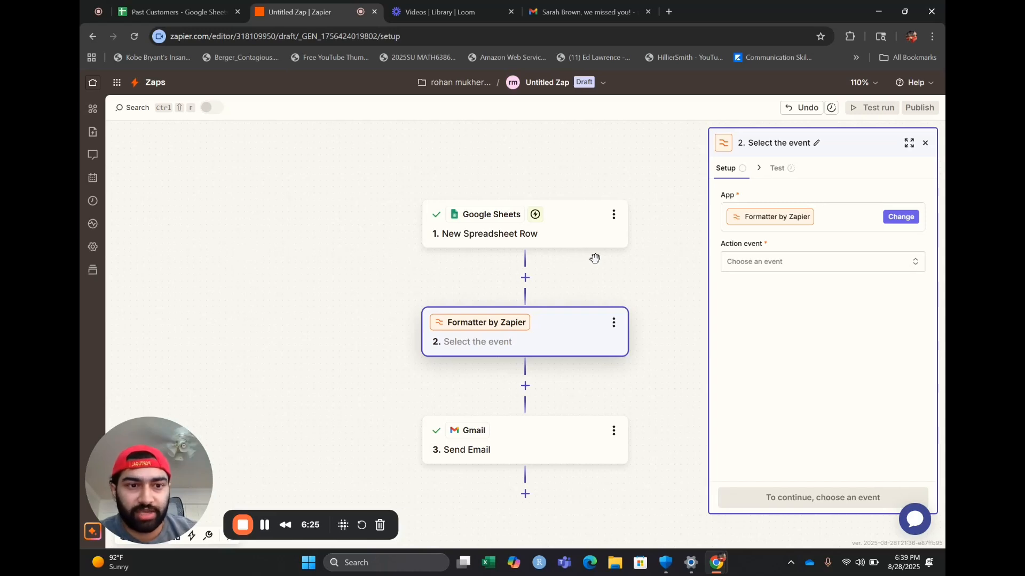
# Step: Set the Formatter step's action event to Text and continue to its configuration
pyautogui.click(769, 263)
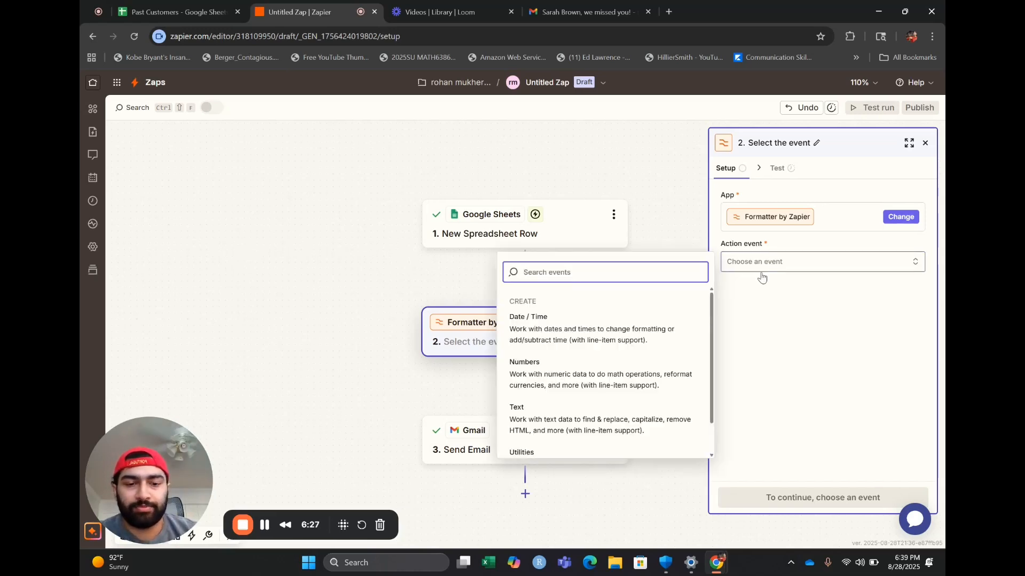
pyautogui.click(596, 431)
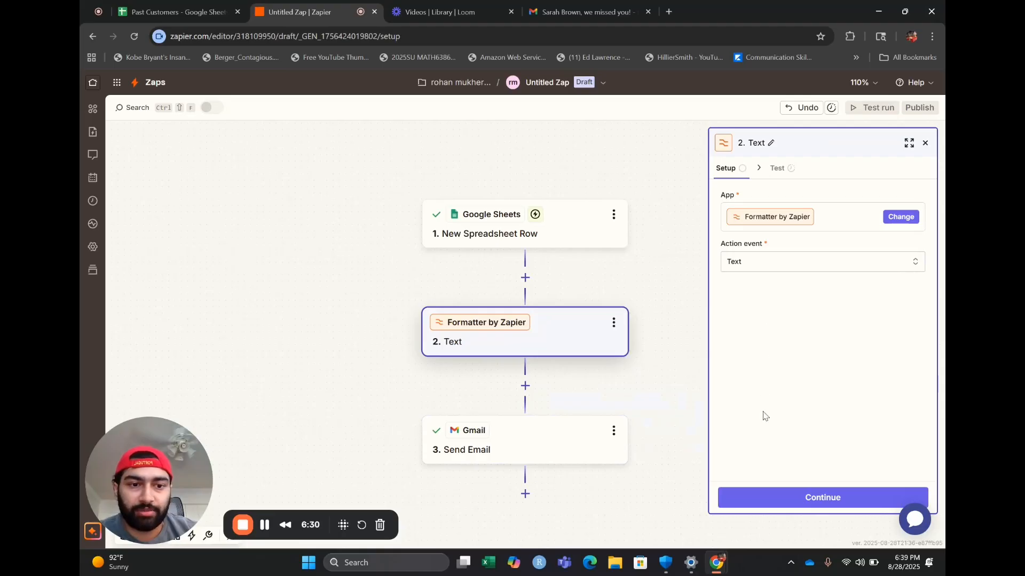
pyautogui.click(791, 497)
# Step: Set the Formatter step's Transform to Split Text
pyautogui.click(772, 214)
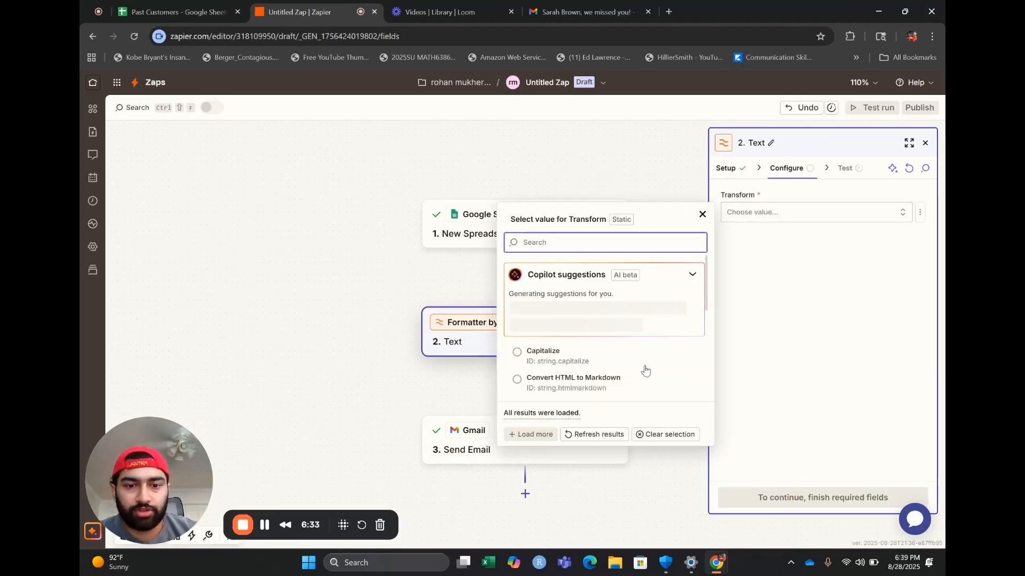
pyautogui.scroll(-2, 592, 379)
pyautogui.scroll(-4, 554, 344)
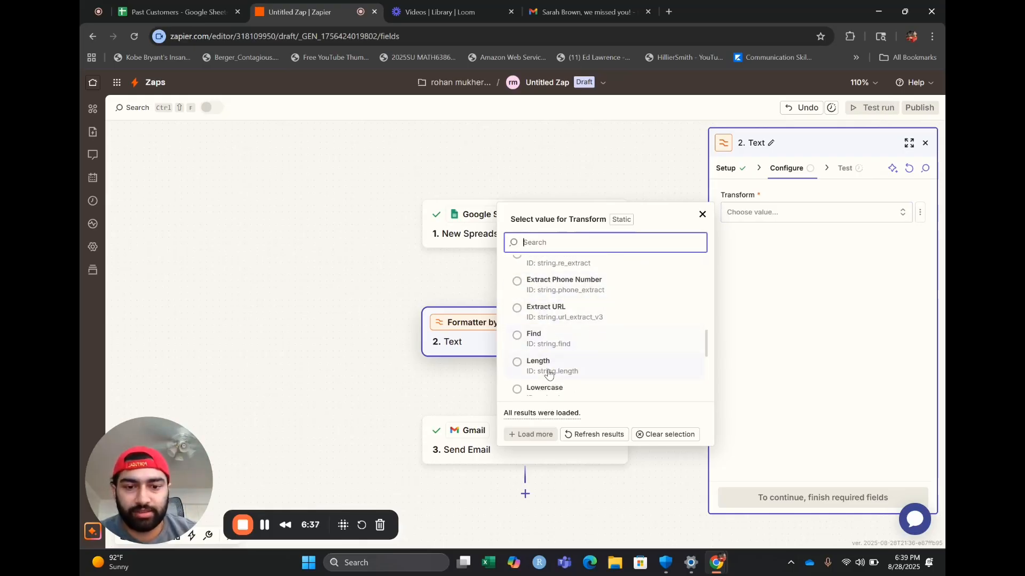
pyautogui.scroll(-2, 546, 370)
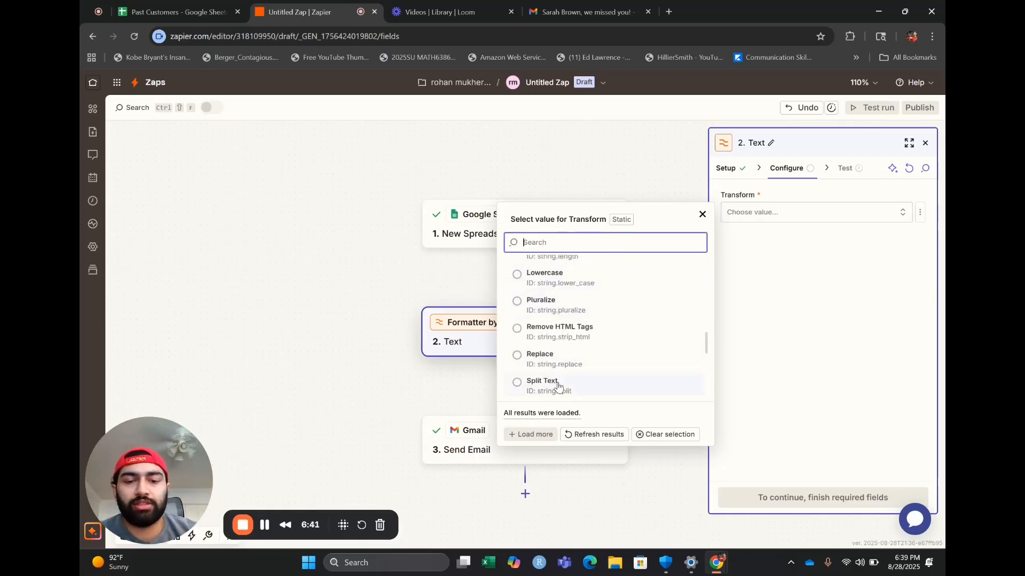
pyautogui.click(557, 384)
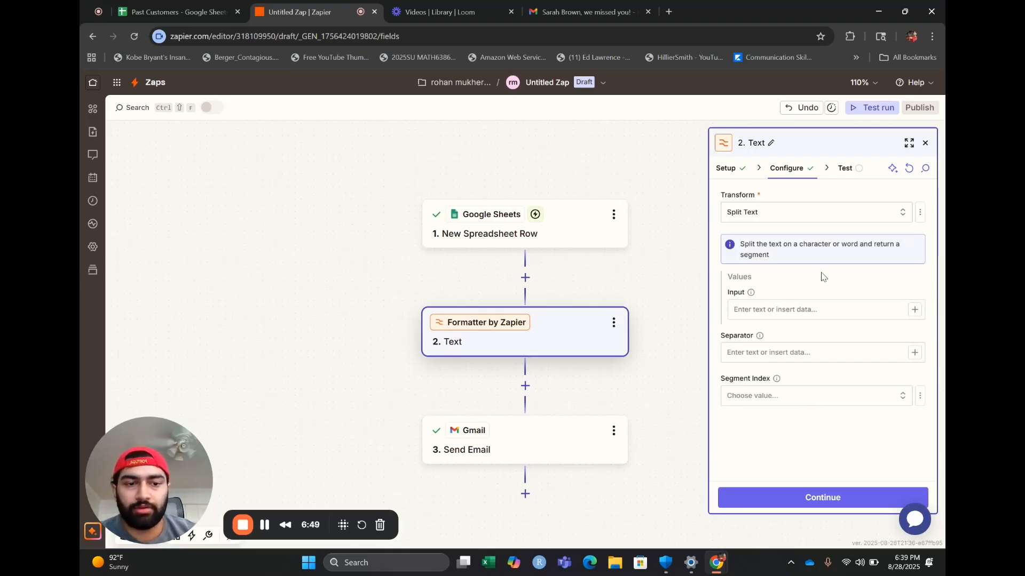
# Step: Map the spreadsheet row's Name field into the Split Text Input and close the data picker
pyautogui.click(817, 498)
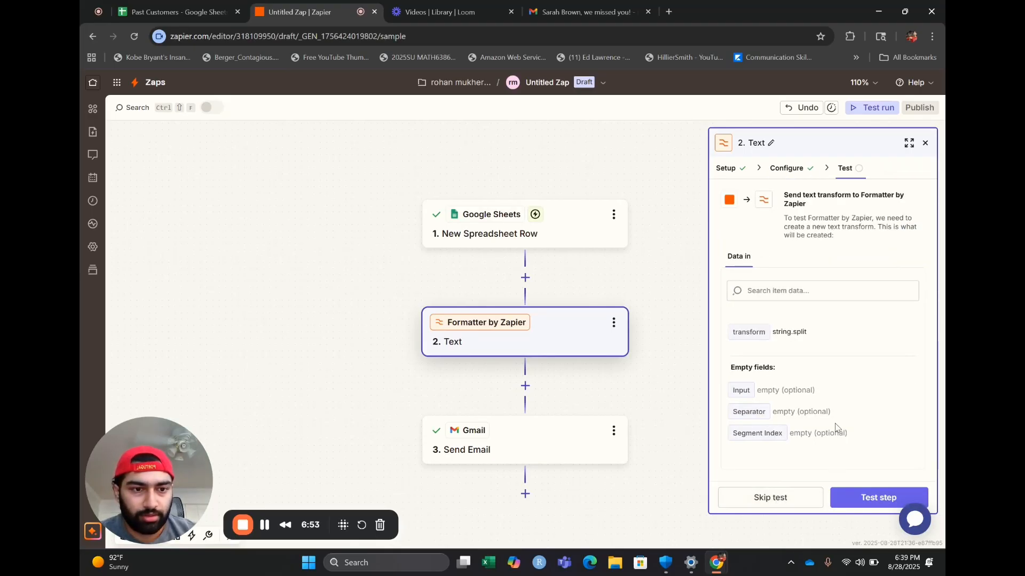
pyautogui.click(794, 169)
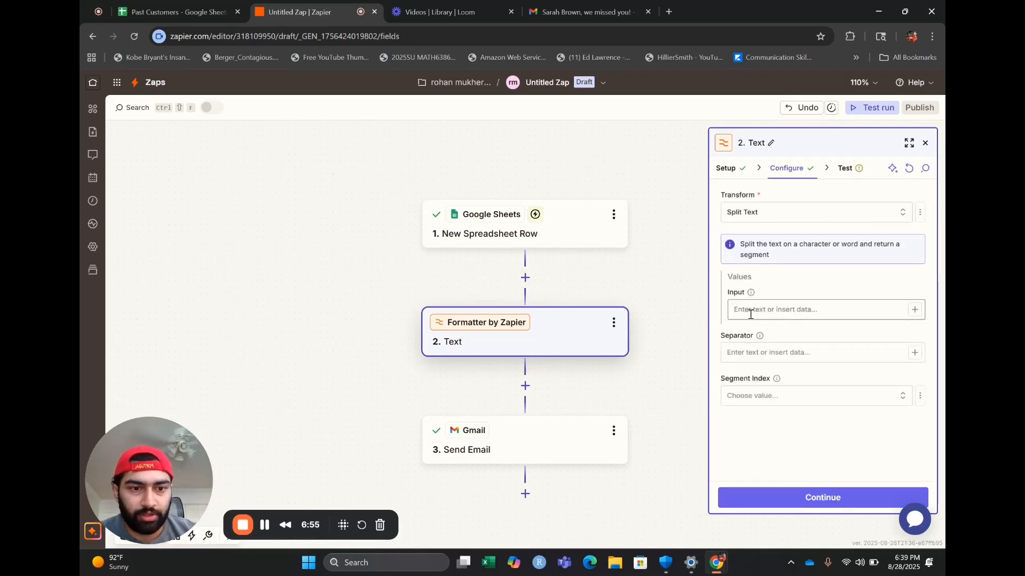
pyautogui.click(749, 313)
pyautogui.write('/')
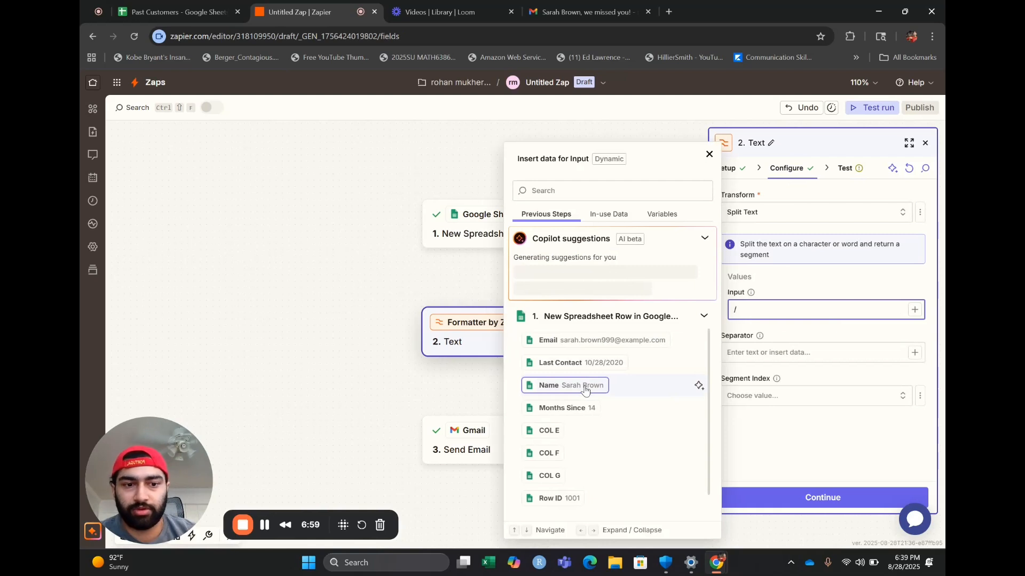
pyautogui.click(585, 387)
pyautogui.click(707, 143)
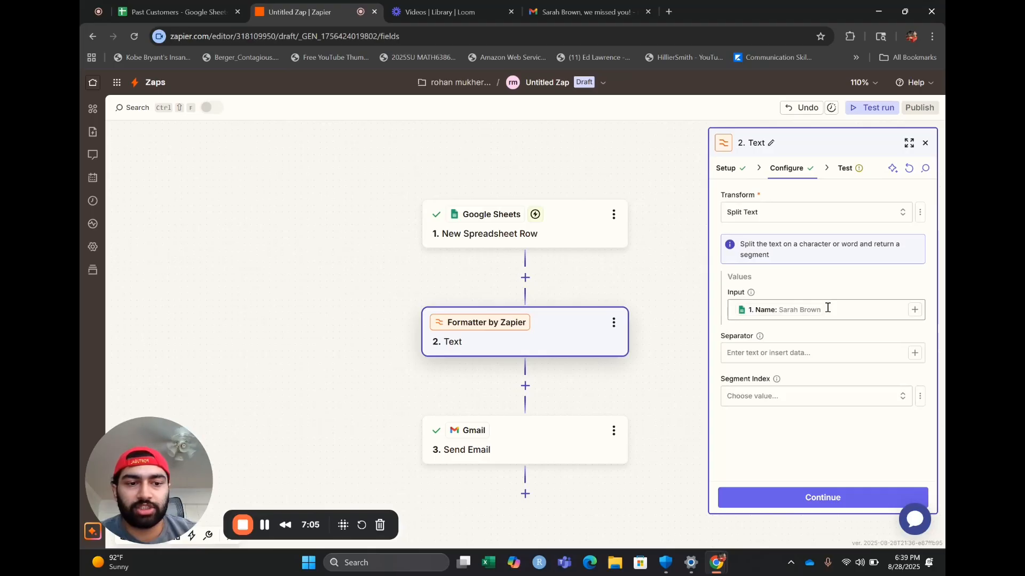
# Step: Test the Formatter step, retest it to check its output, and close the step's settings
pyautogui.click(819, 502)
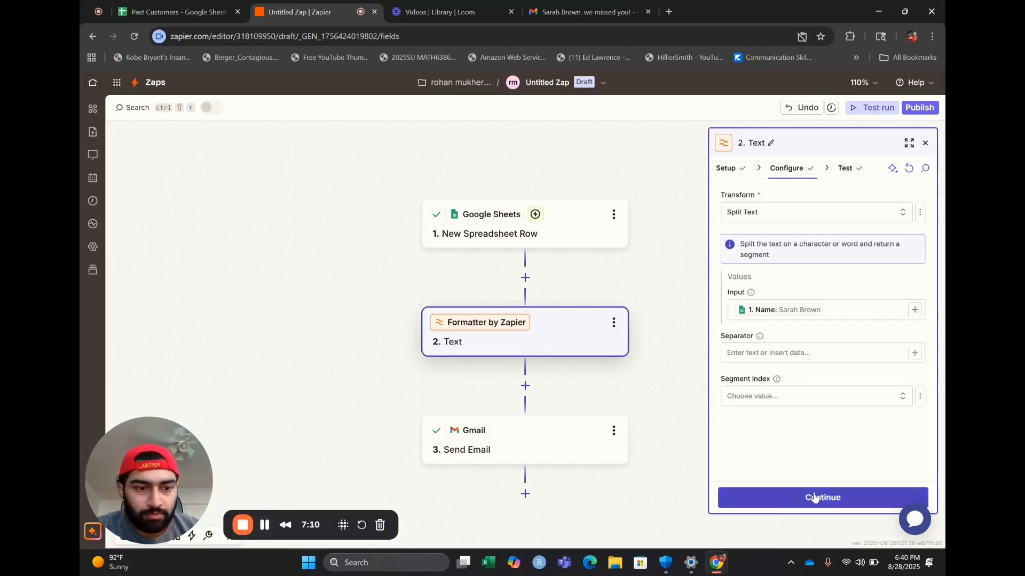
pyautogui.click(813, 497)
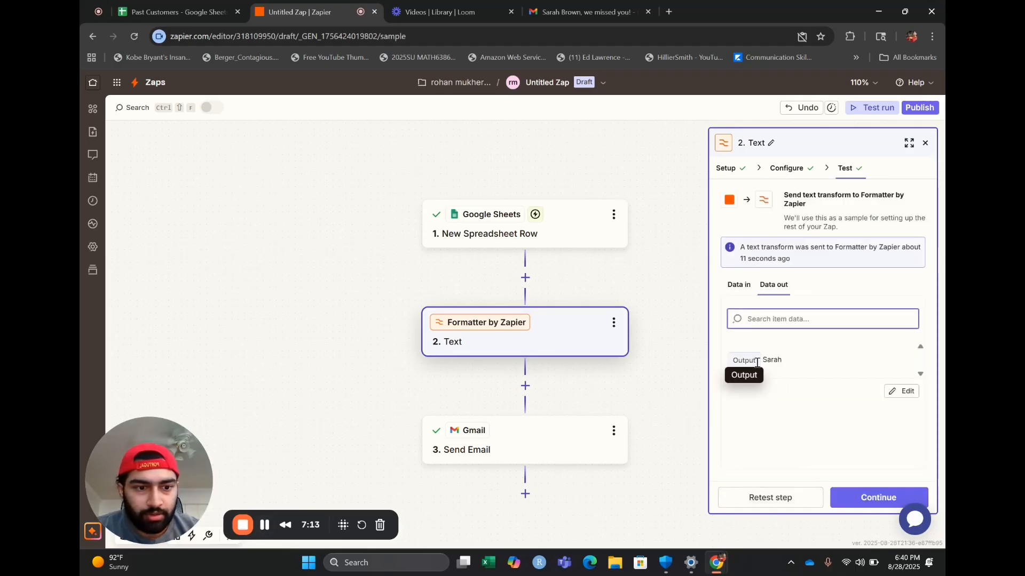
pyautogui.click(791, 495)
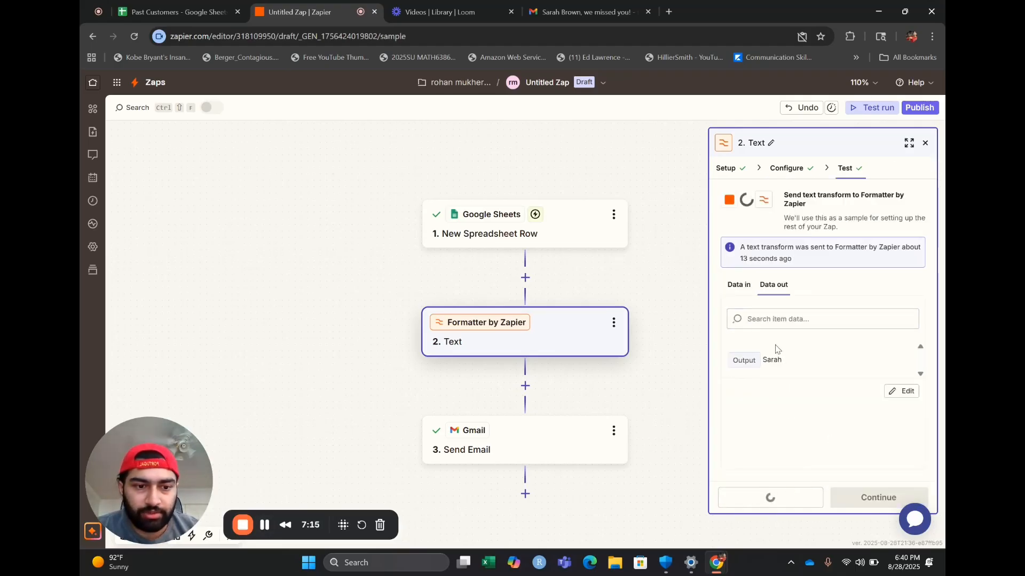
pyautogui.moveTo(783, 365); pyautogui.dragTo(767, 360)
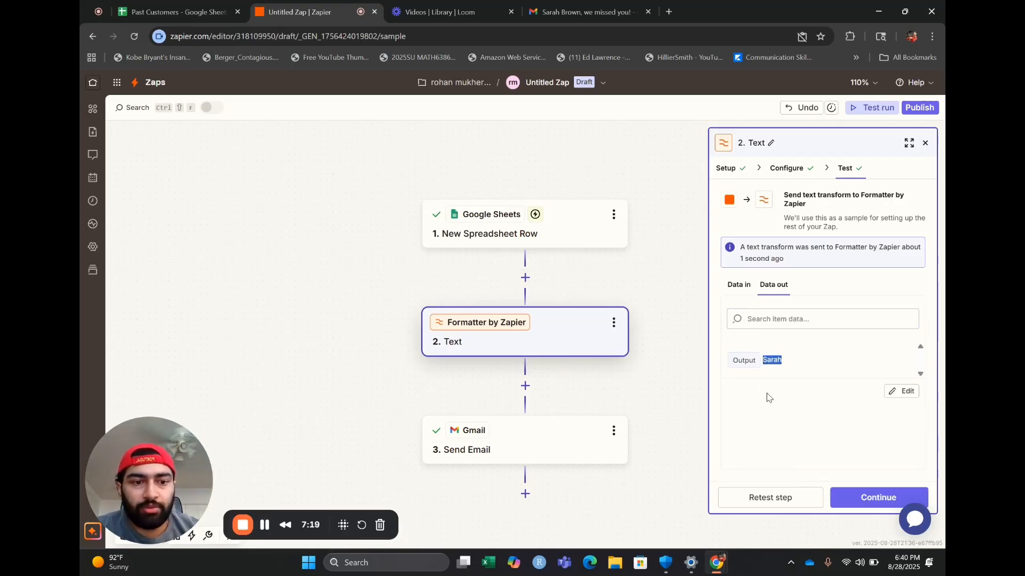
pyautogui.click(925, 143)
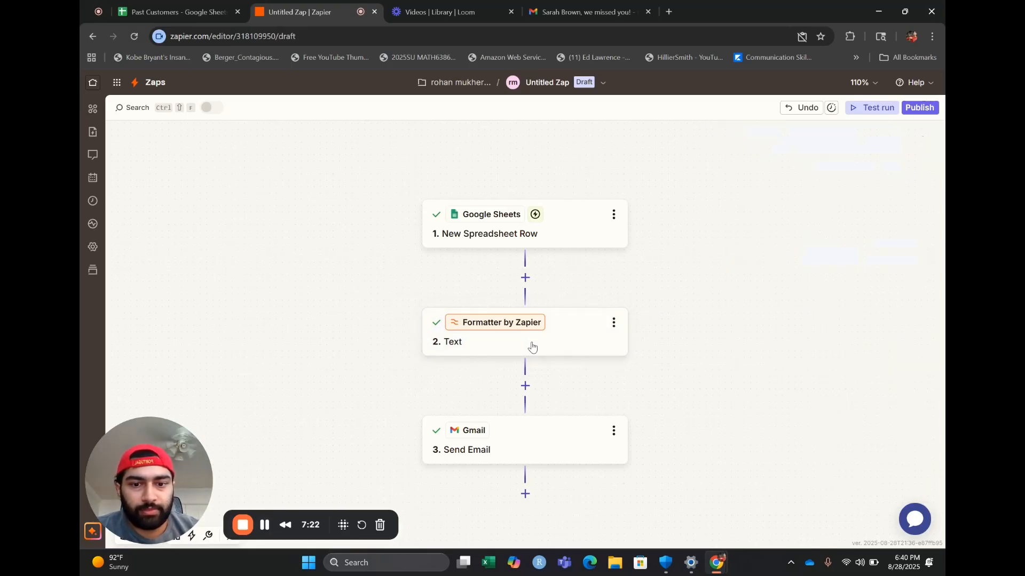
# Step: Replace the Name field in the Send Email step's Subject with the Formatter step's Output, keeping ", we missed you!" after it
pyautogui.click(534, 438)
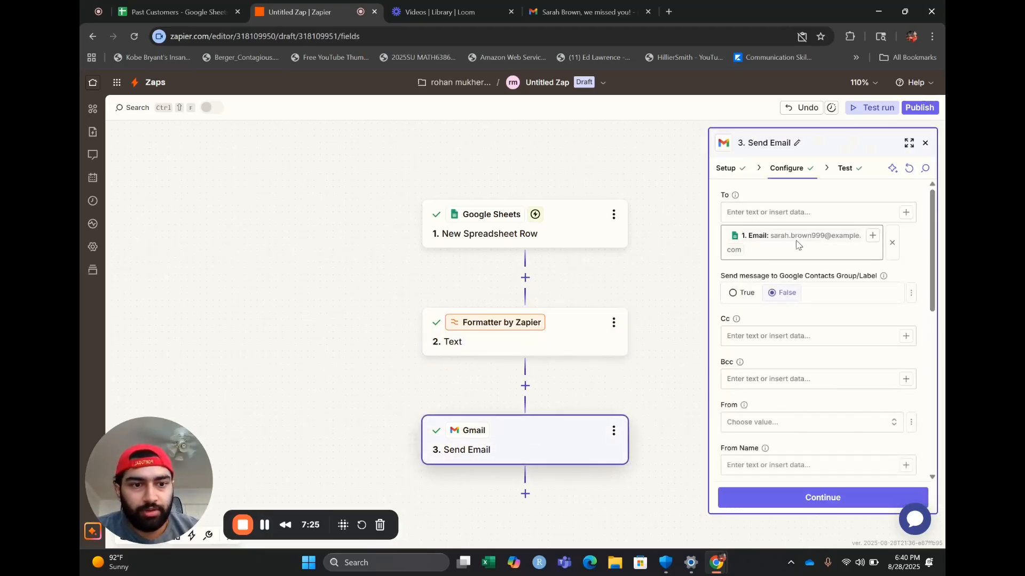
pyautogui.scroll(-1, 786, 295)
pyautogui.scroll(-4, 786, 295)
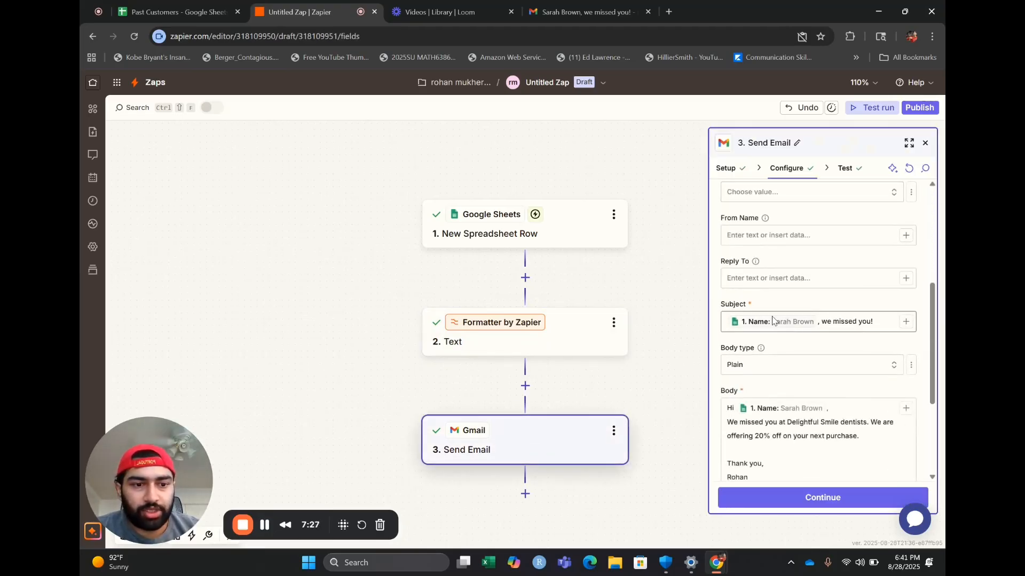
pyautogui.click(773, 326)
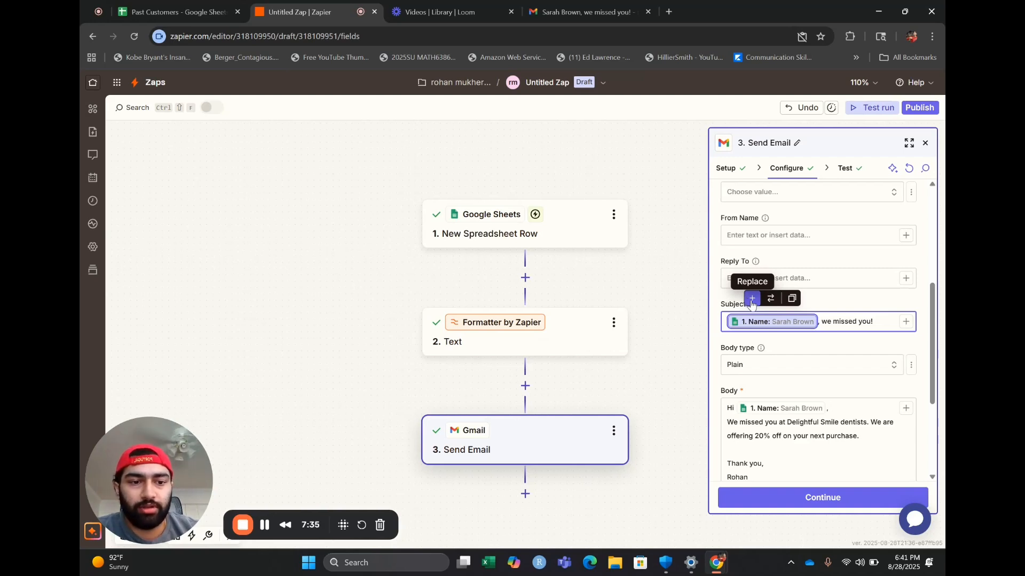
pyautogui.press('BackSpace')
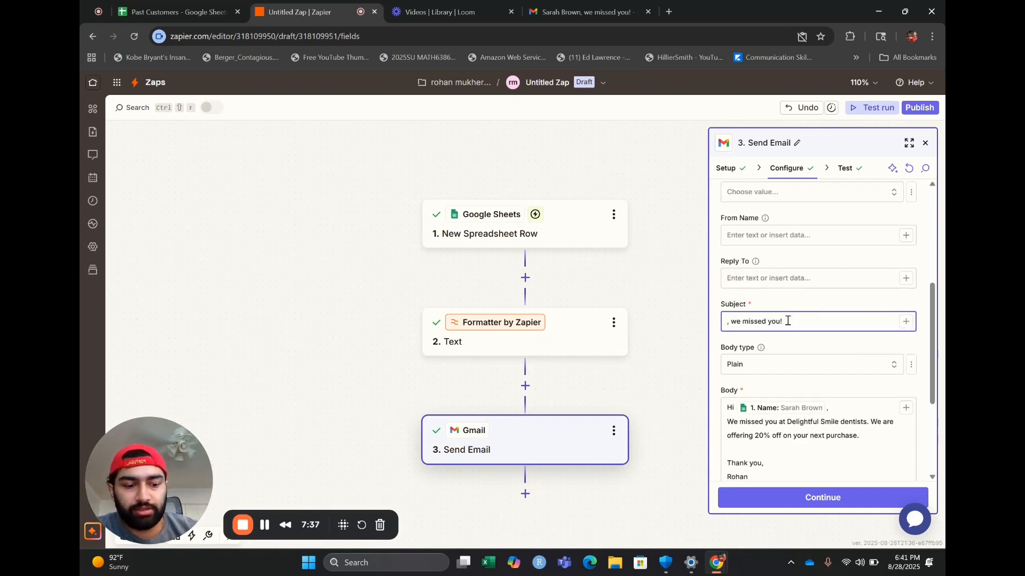
pyautogui.write('/')
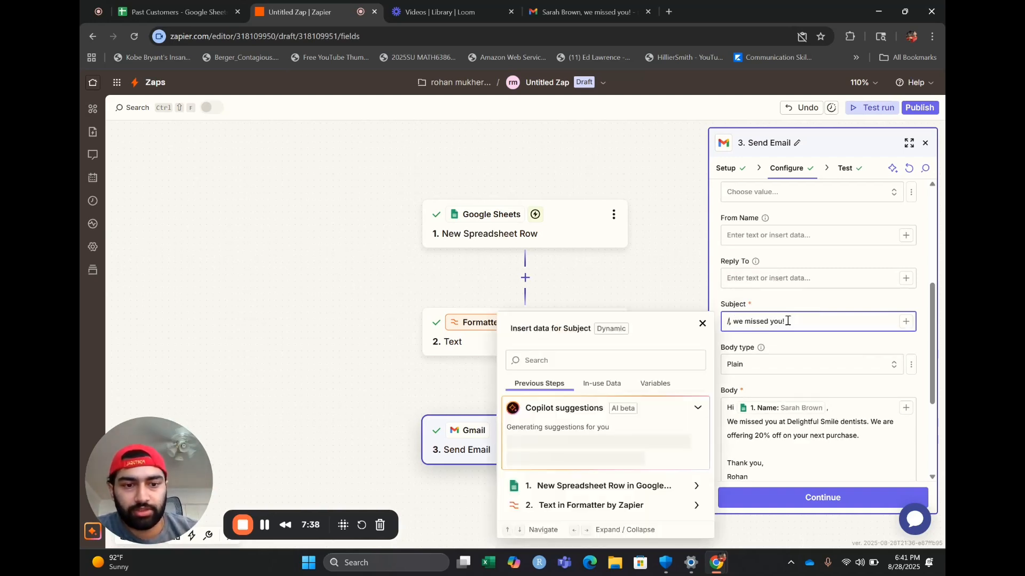
pyautogui.click(622, 506)
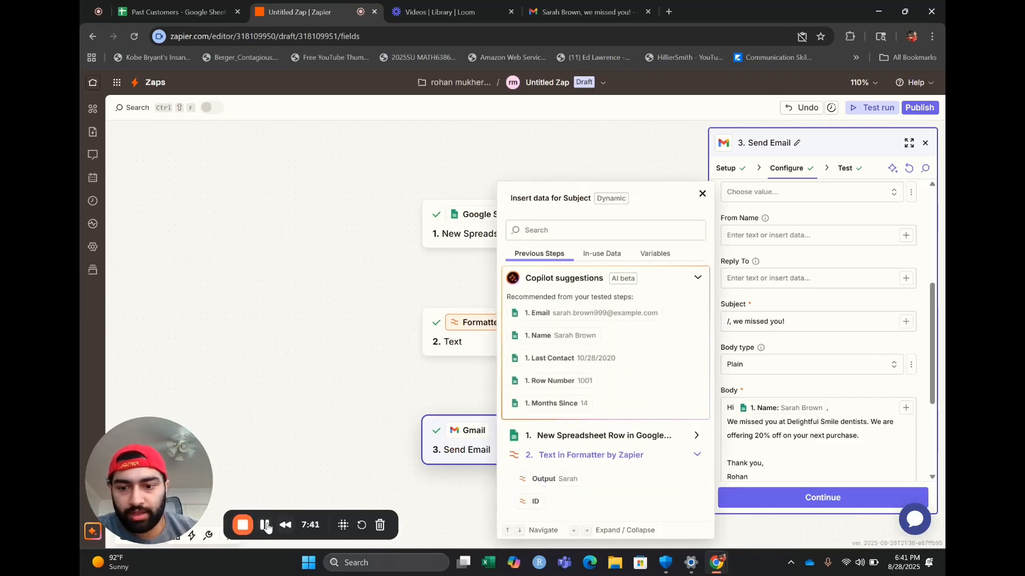
pyautogui.press('BackSpace')
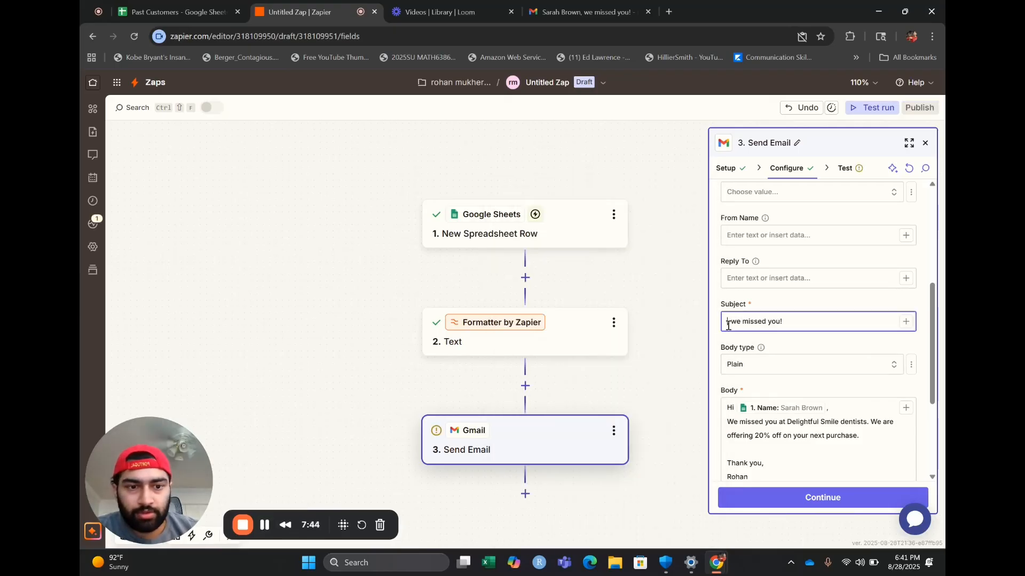
pyautogui.write('/')
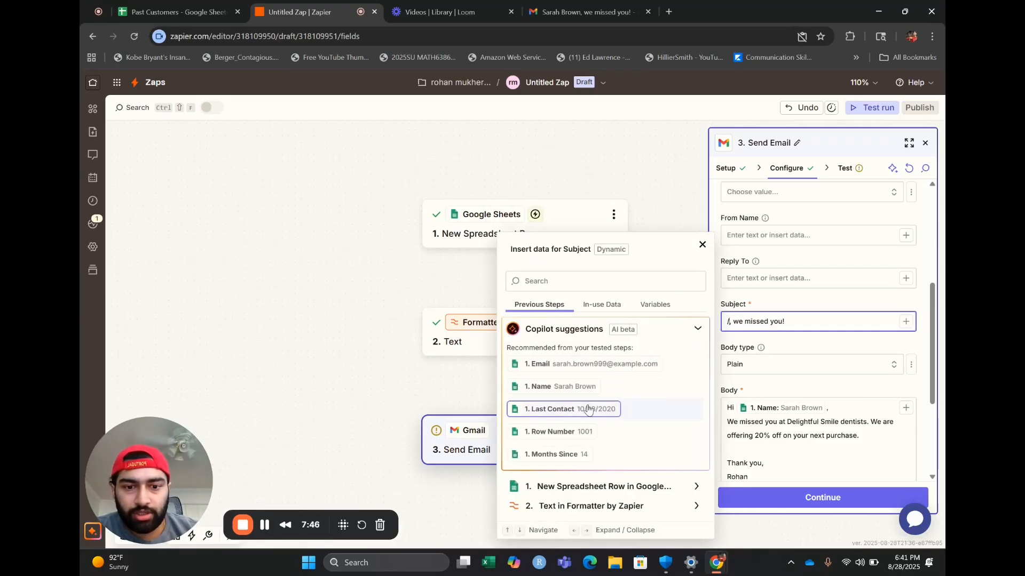
pyautogui.click(555, 507)
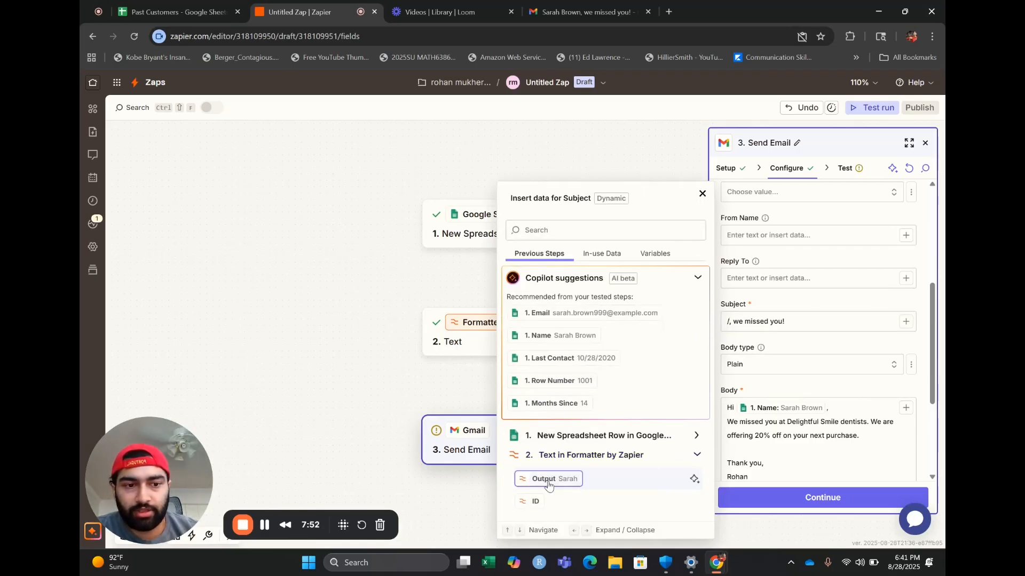
pyautogui.click(548, 481)
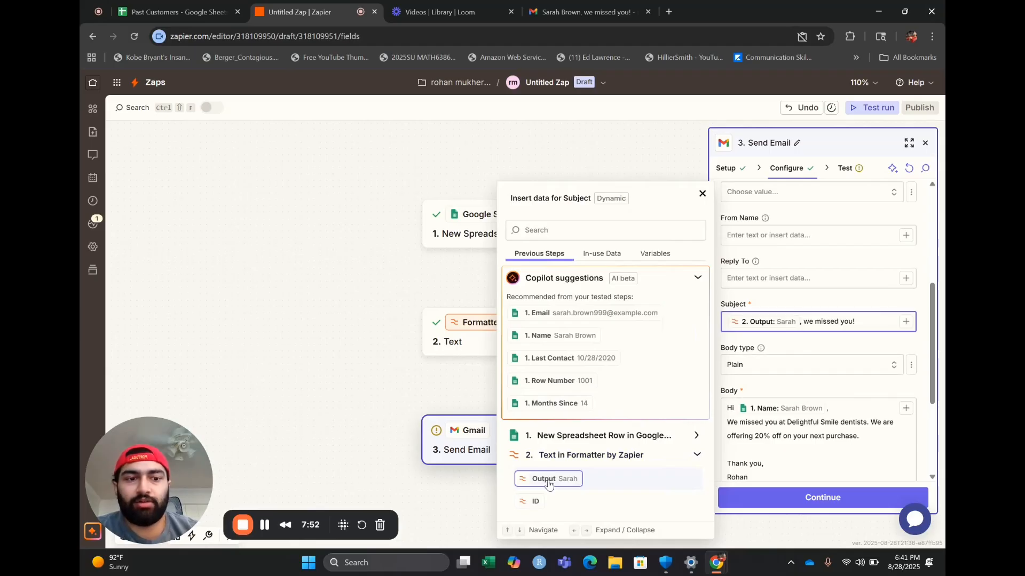
pyautogui.click(702, 194)
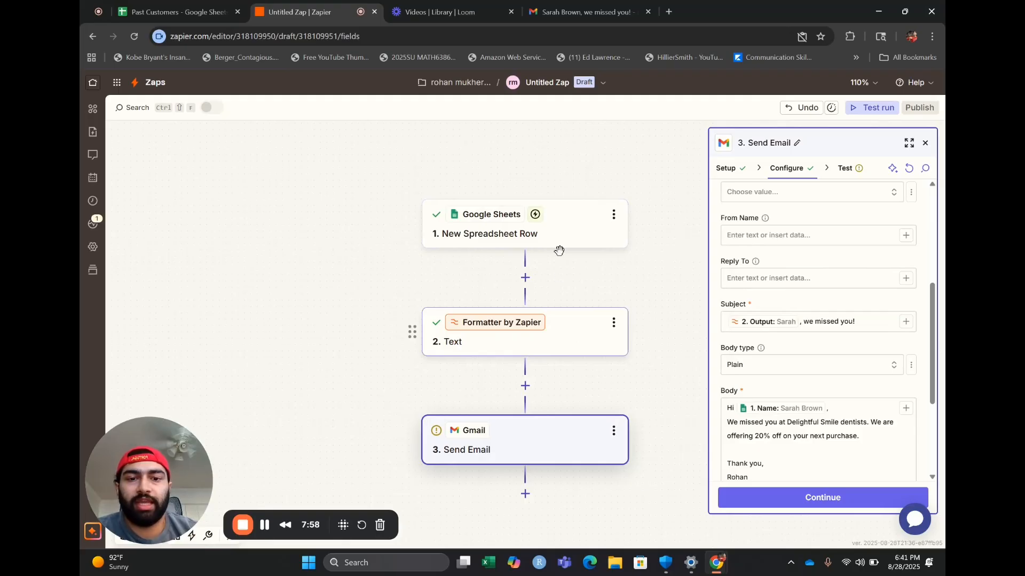
# Step: Replace the Name field in the Send Email step's Body greeting with the Formatter step's Output and close the data picker
pyautogui.click(785, 410)
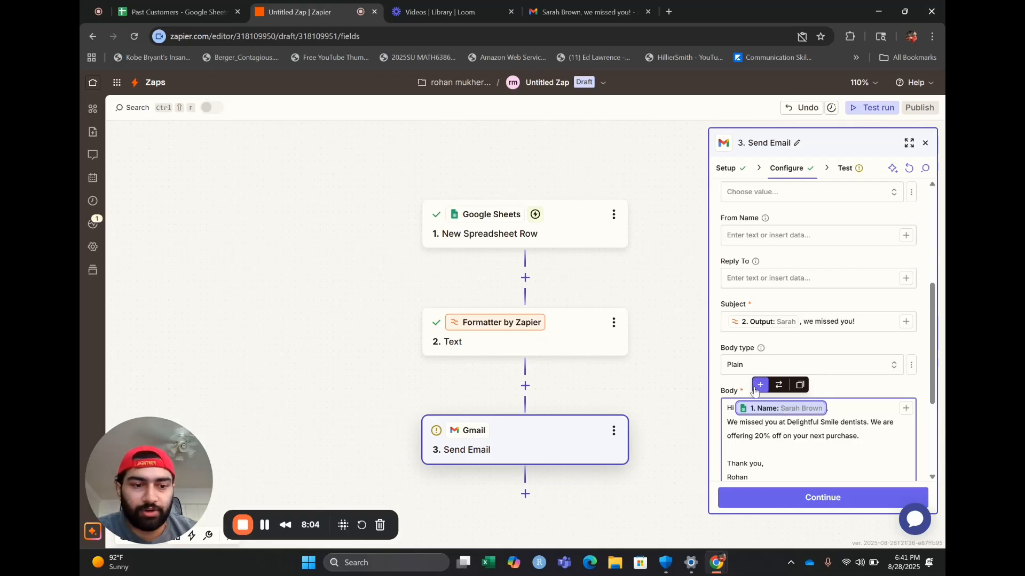
pyautogui.press('BackSpace')
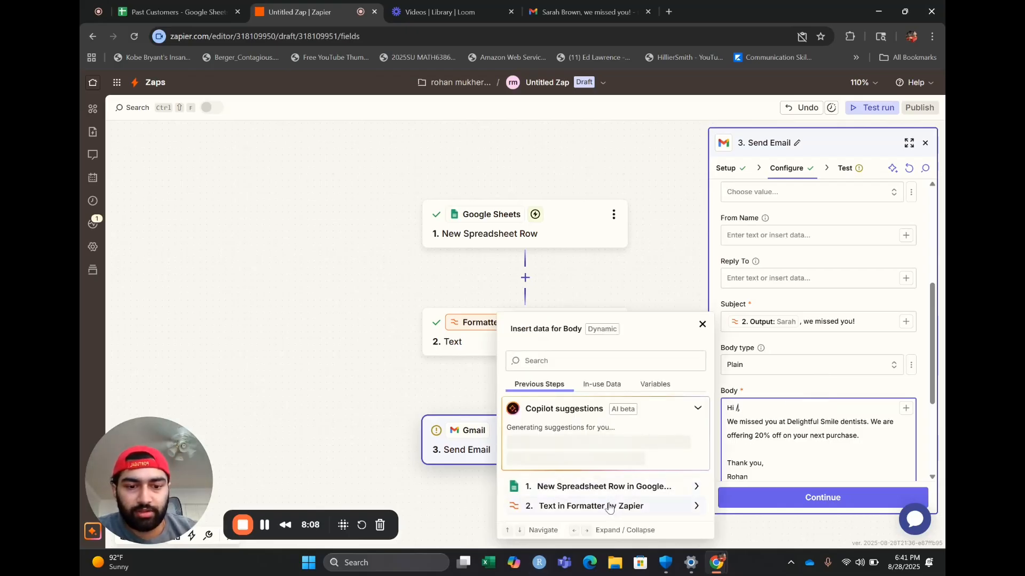
pyautogui.click(629, 456)
pyautogui.click(567, 480)
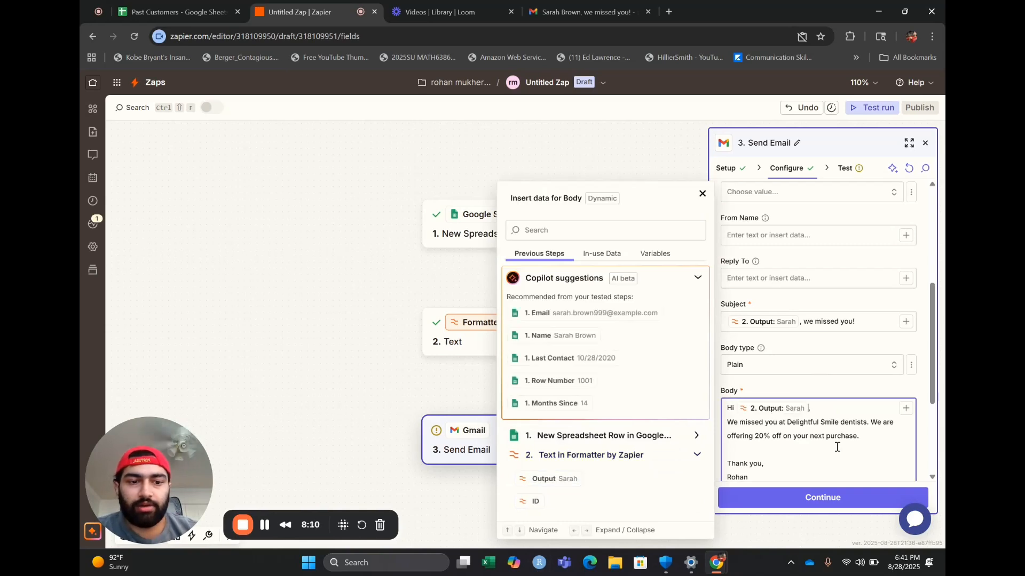
pyautogui.click(702, 193)
# Step: Add the sentence "This only for past customer like yourself." after the 20% off offer in the email Body
pyautogui.scroll(-3, 809, 436)
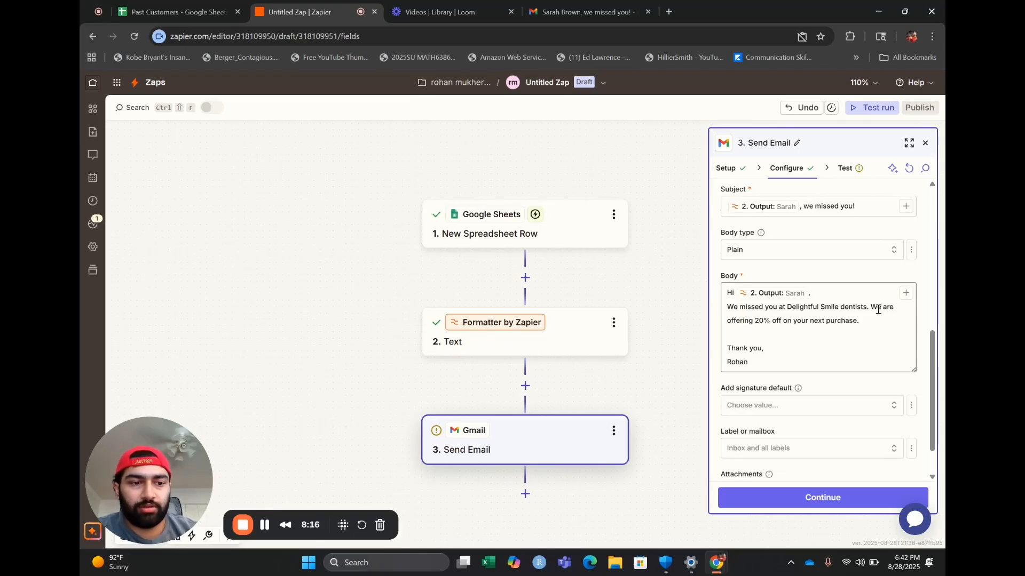
pyautogui.click(871, 321)
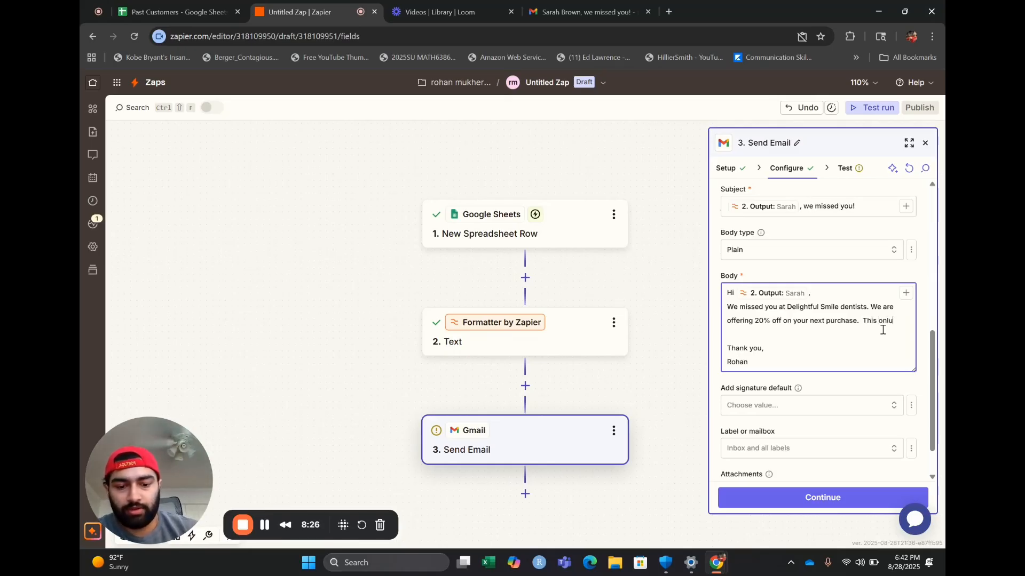
pyautogui.press('BackSpace')
pyautogui.write('y for past custome')
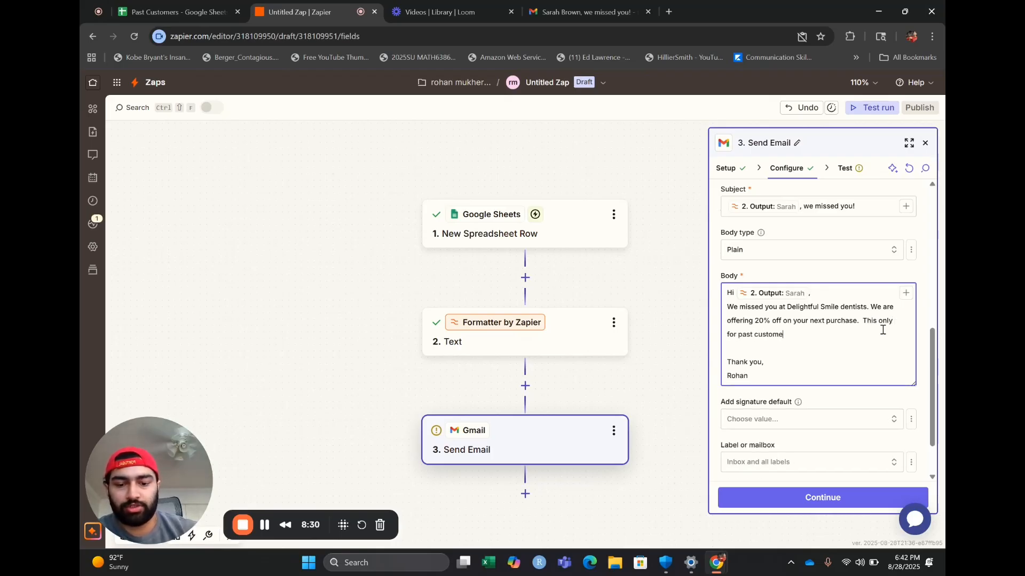
pyautogui.write('r like your')
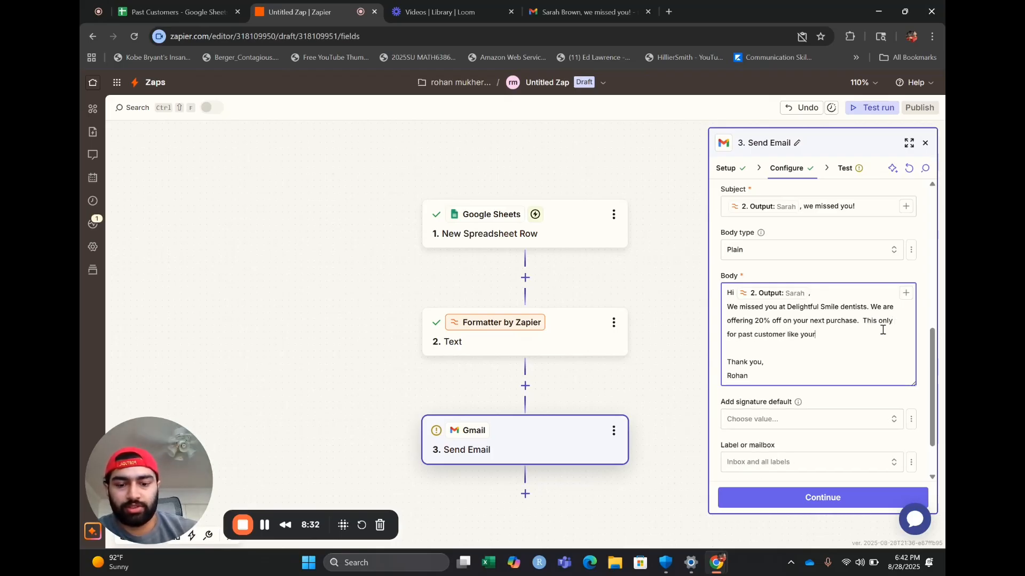
pyautogui.write('self.')
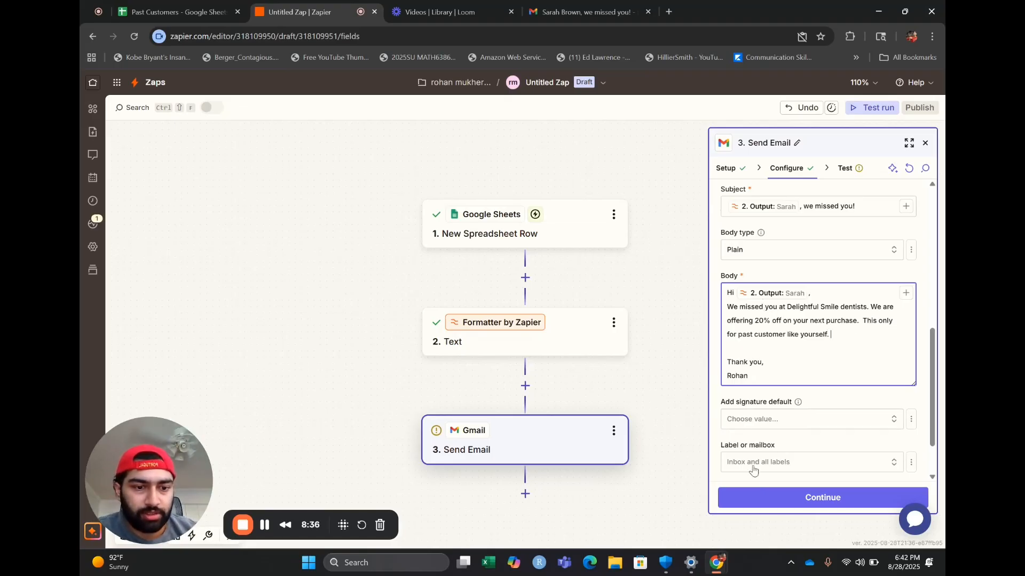
# Step: Test the Send Email step, check the sent message in Gmail, and return to the Zap to close the step's settings
pyautogui.scroll(-2, 819, 464)
pyautogui.click(790, 498)
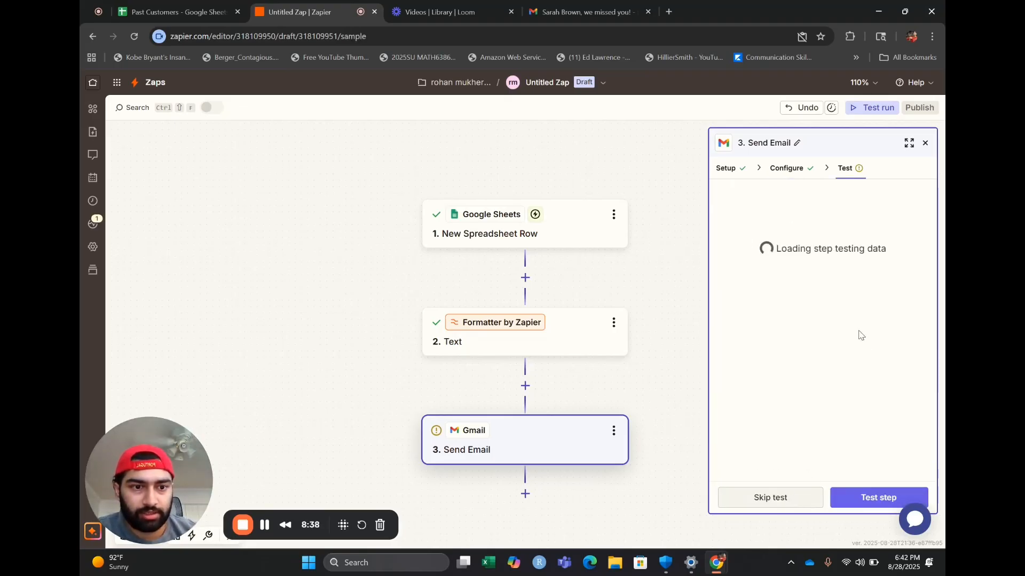
pyautogui.click(874, 511)
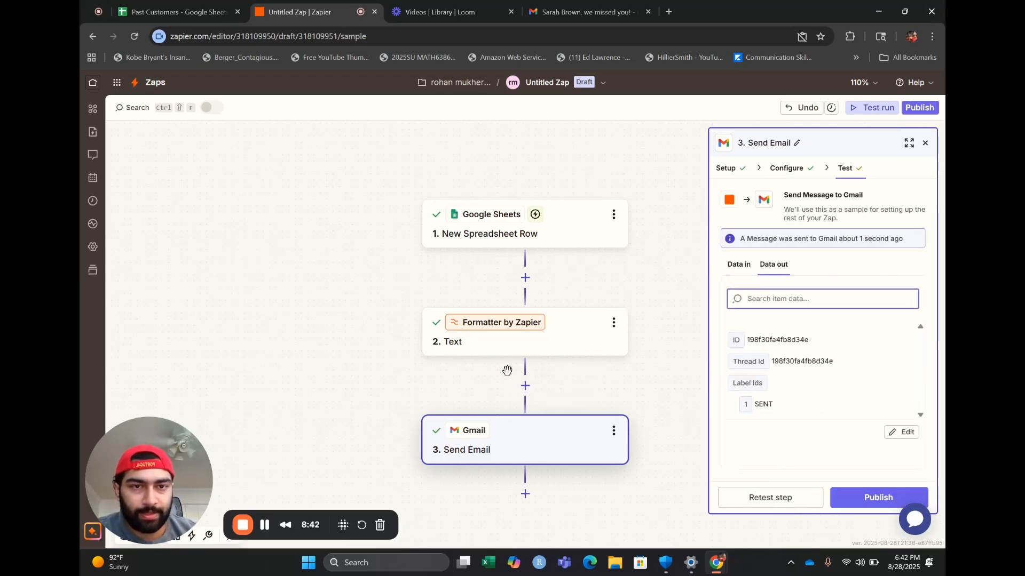
pyautogui.click(582, 6)
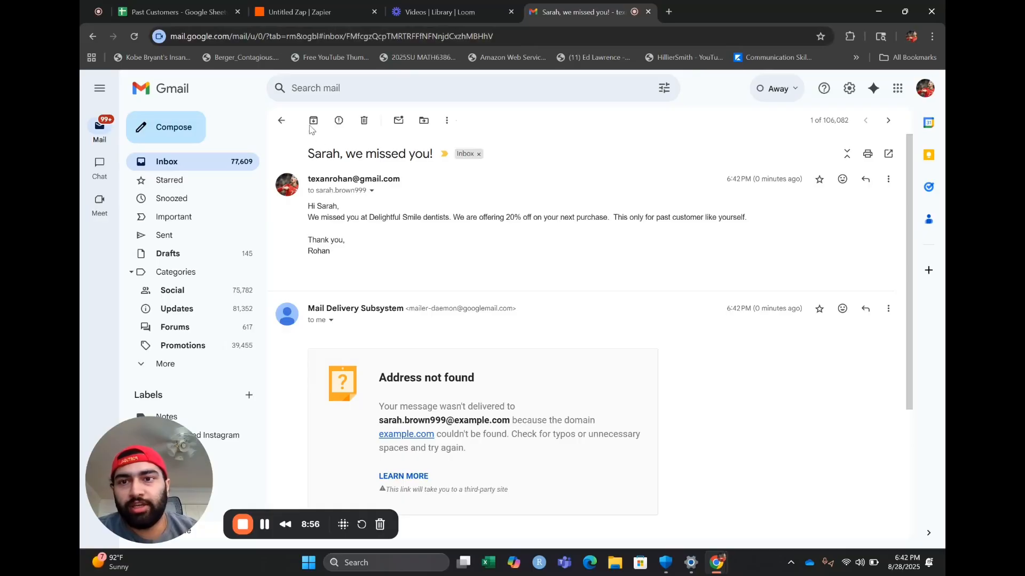
pyautogui.click(336, 6)
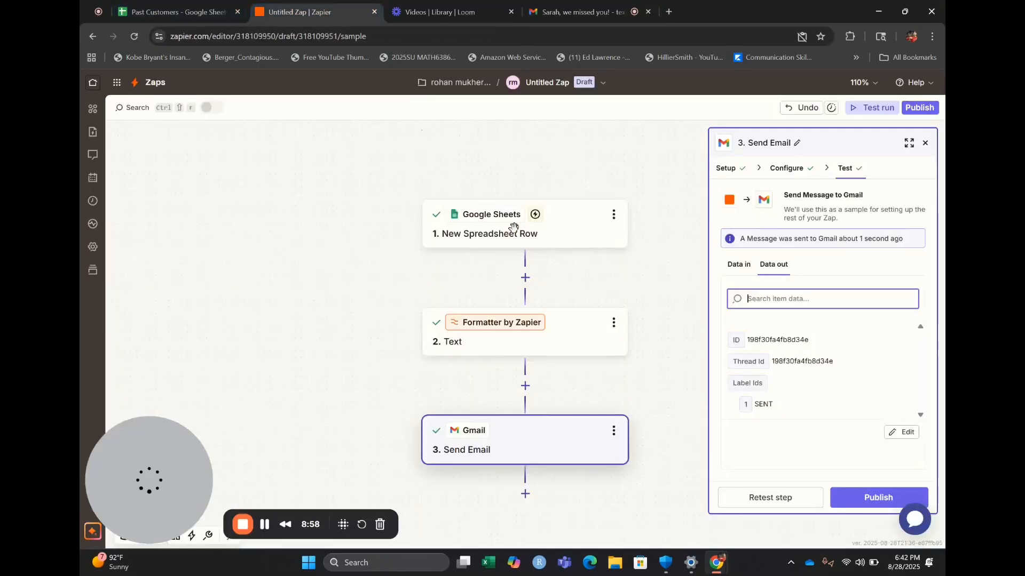
pyautogui.click(925, 143)
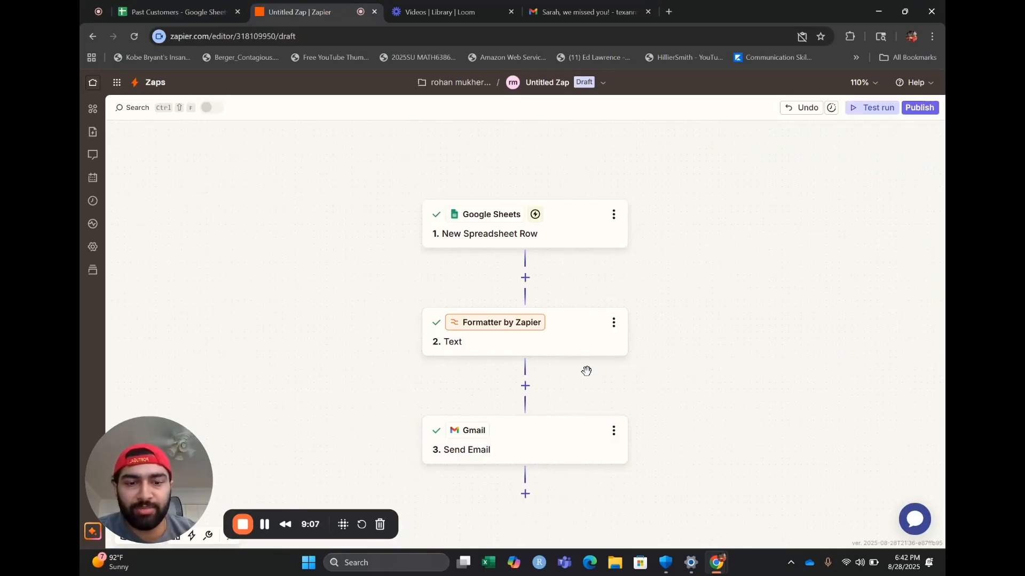
pyautogui.click(525, 388)
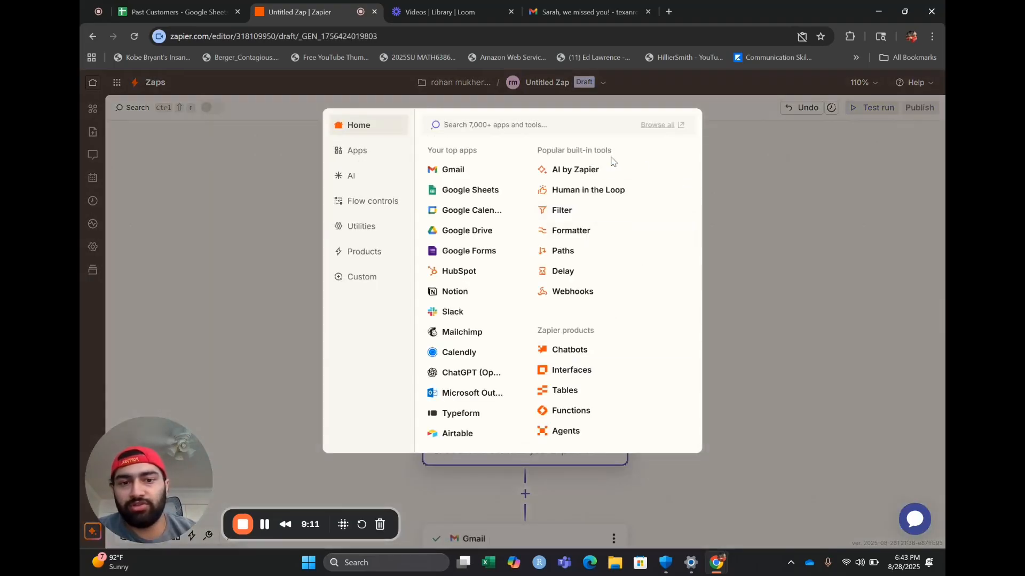
pyautogui.click(580, 174)
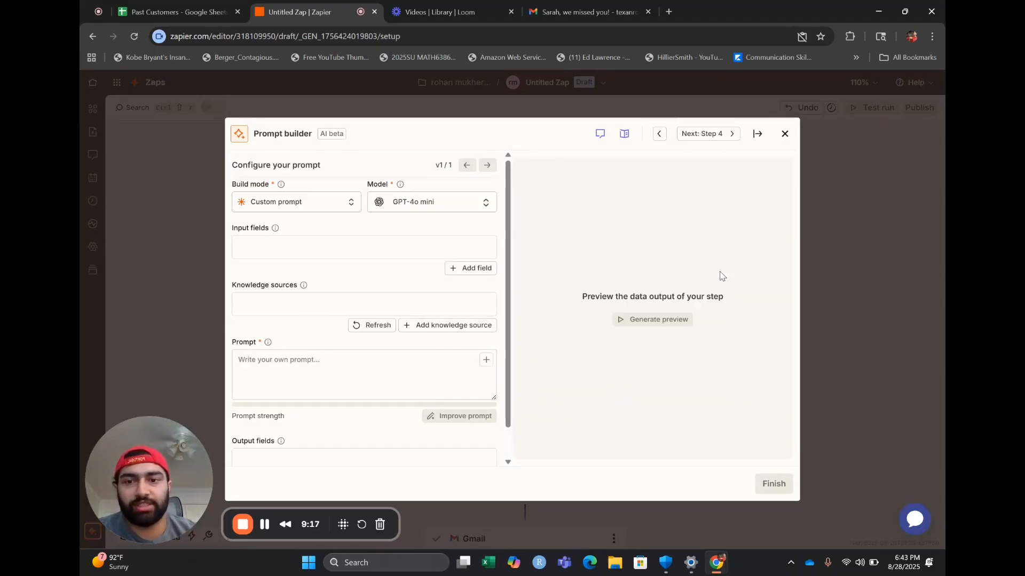
pyautogui.click(785, 134)
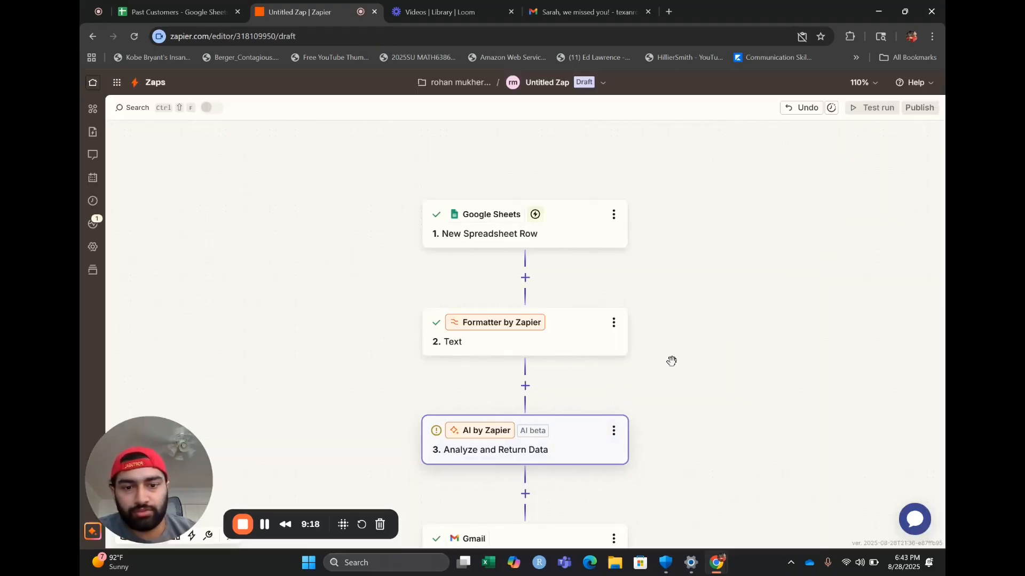
pyautogui.click(614, 430)
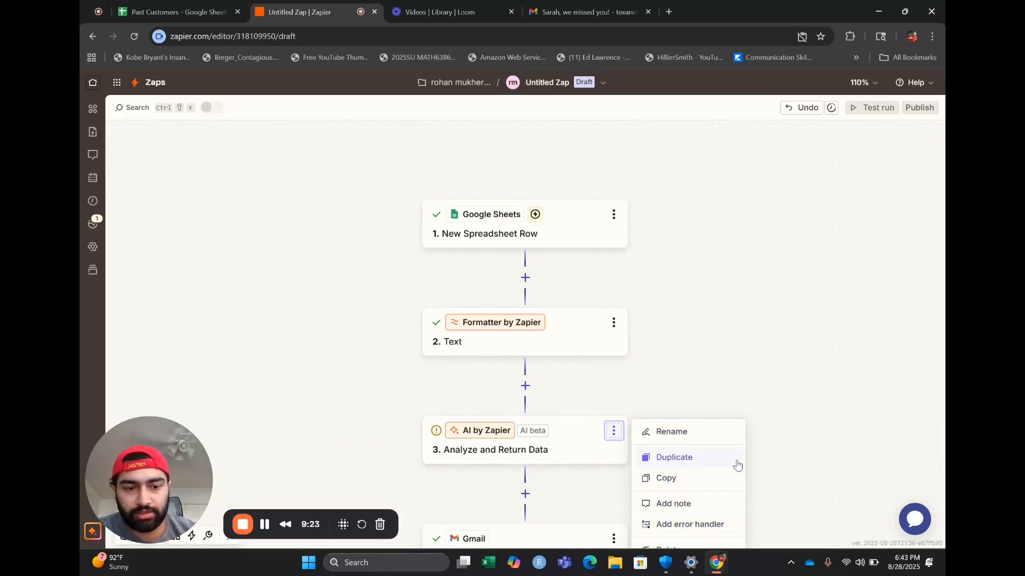
pyautogui.click(696, 549)
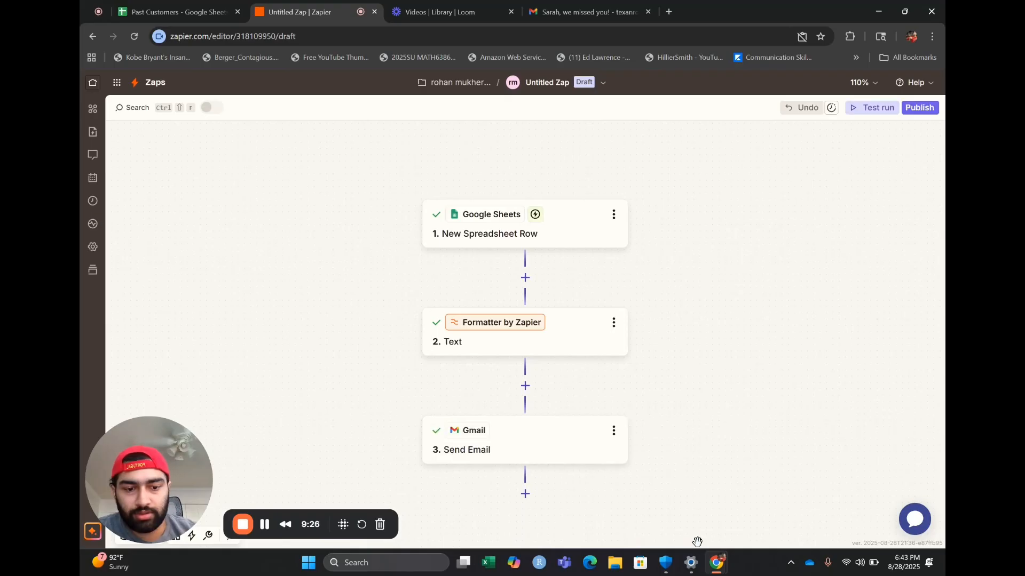
# Step: Add an AI by Zapier step between the Formatter and Send Email steps
pyautogui.click(524, 386)
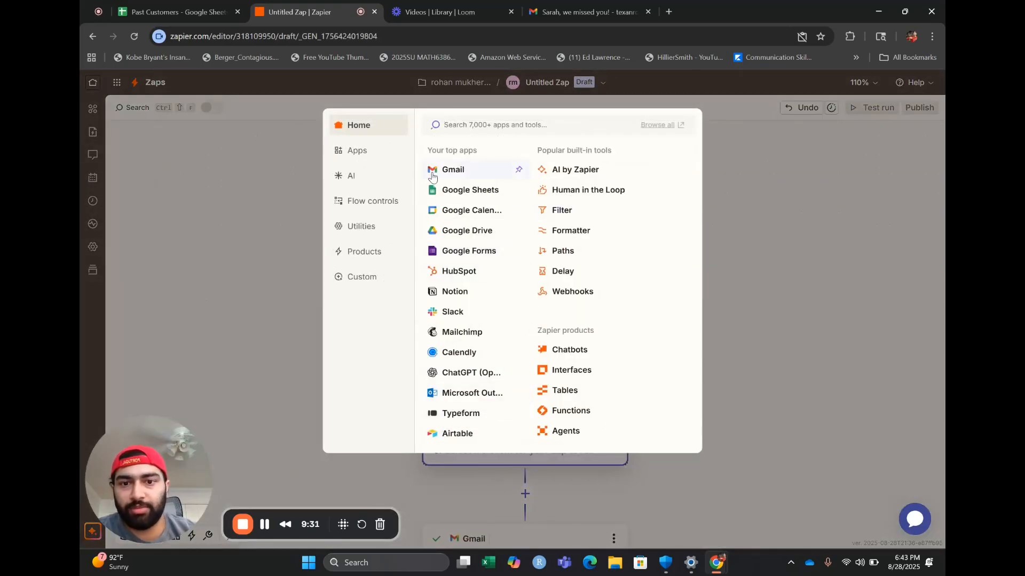
pyautogui.click(579, 171)
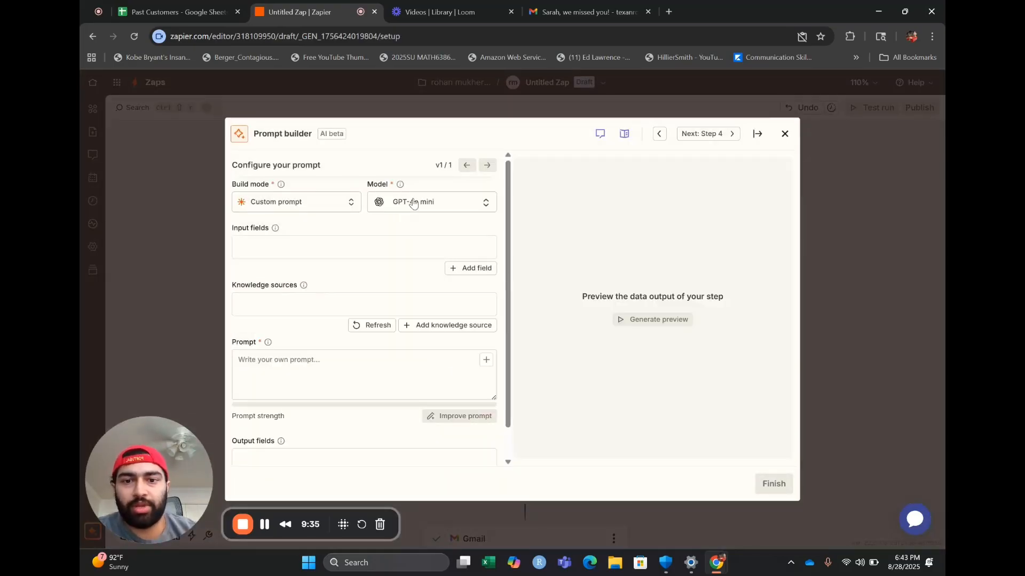
pyautogui.click(353, 253)
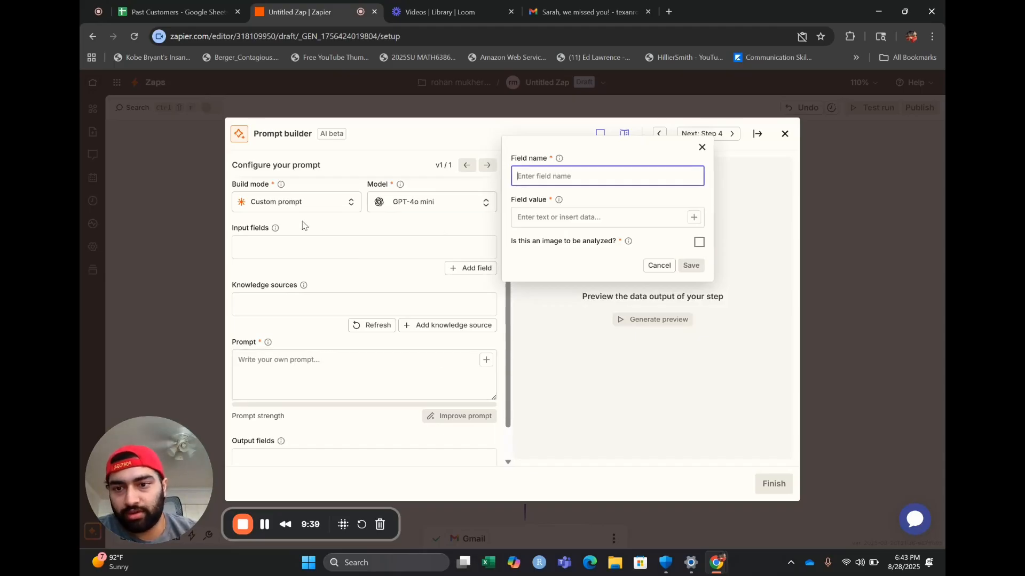
pyautogui.click(275, 228)
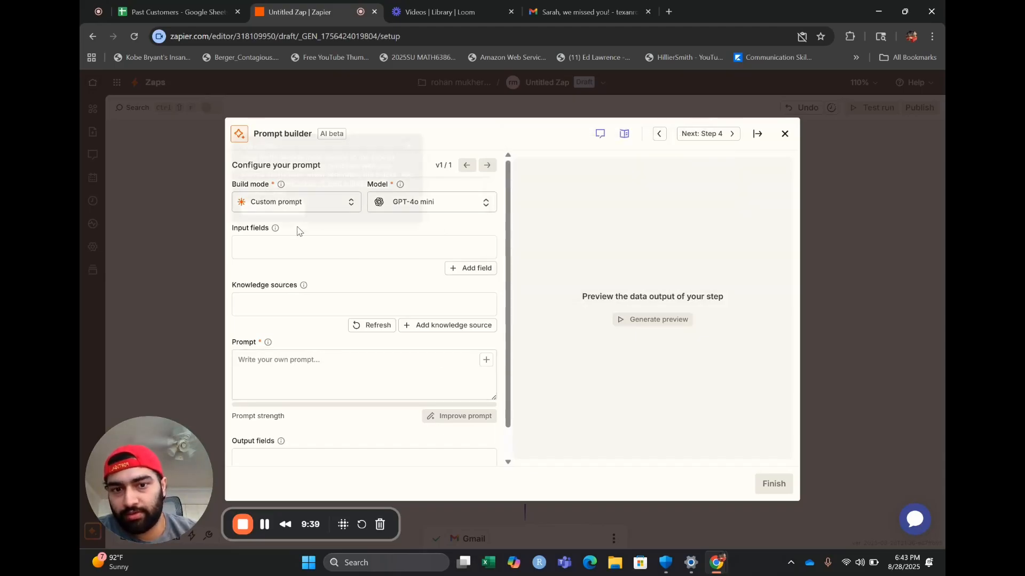
pyautogui.click(409, 146)
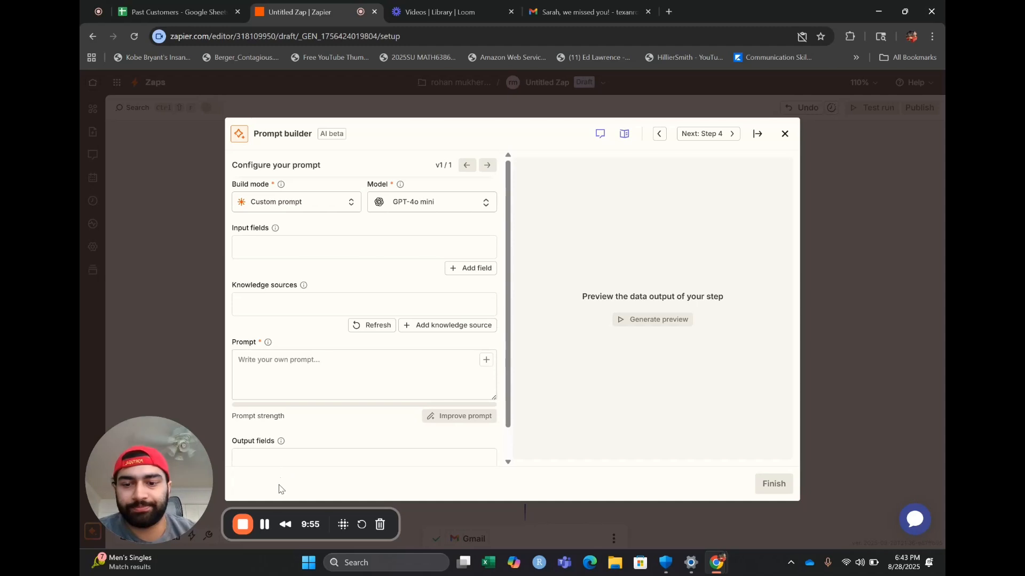
pyautogui.click(263, 527)
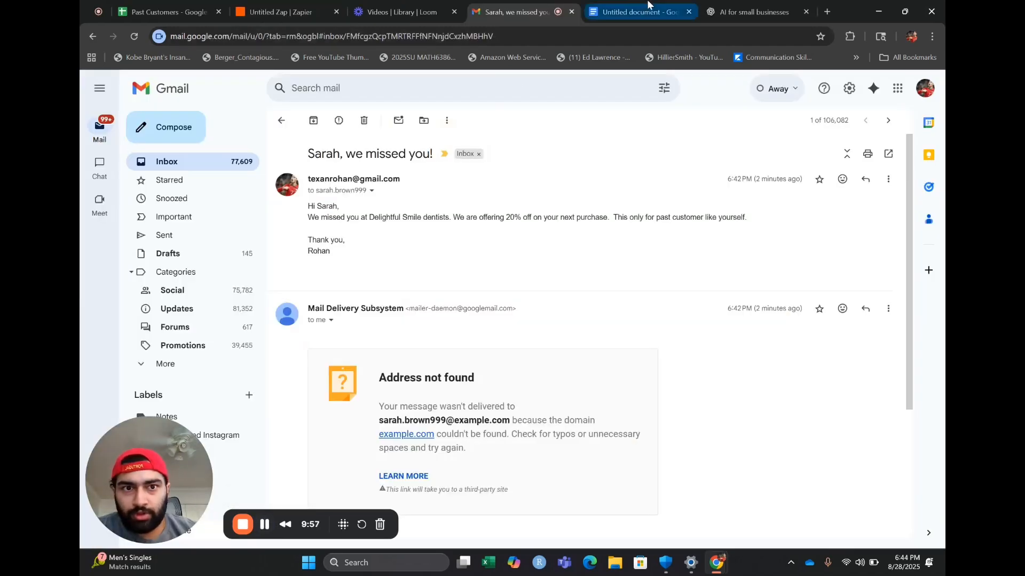
# Step: Switch to the Google Docs document and review the re-engagement email prompt's opening line, Details list and email requirements
pyautogui.click(648, 6)
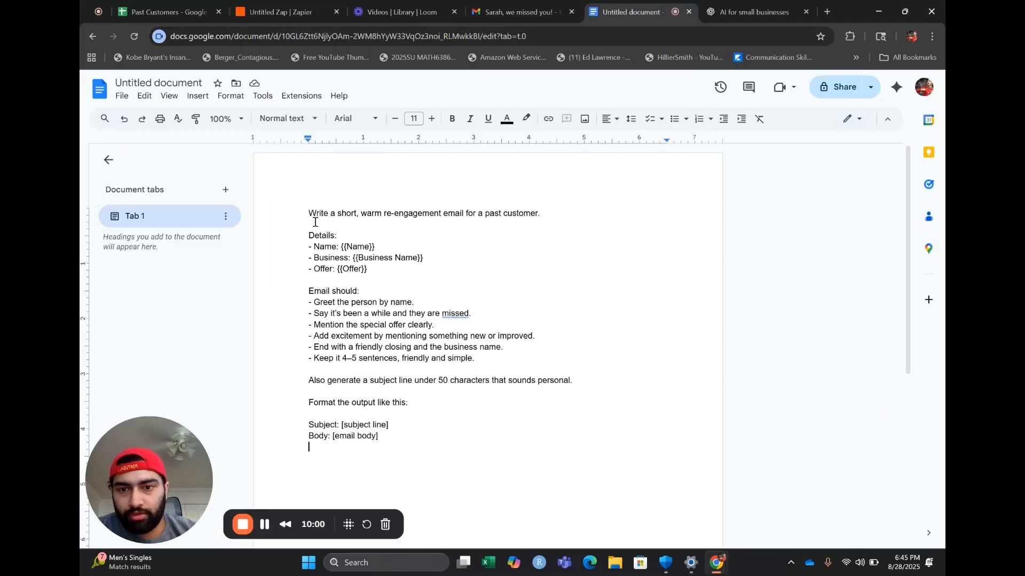
pyautogui.moveTo(311, 213); pyautogui.dragTo(546, 211)
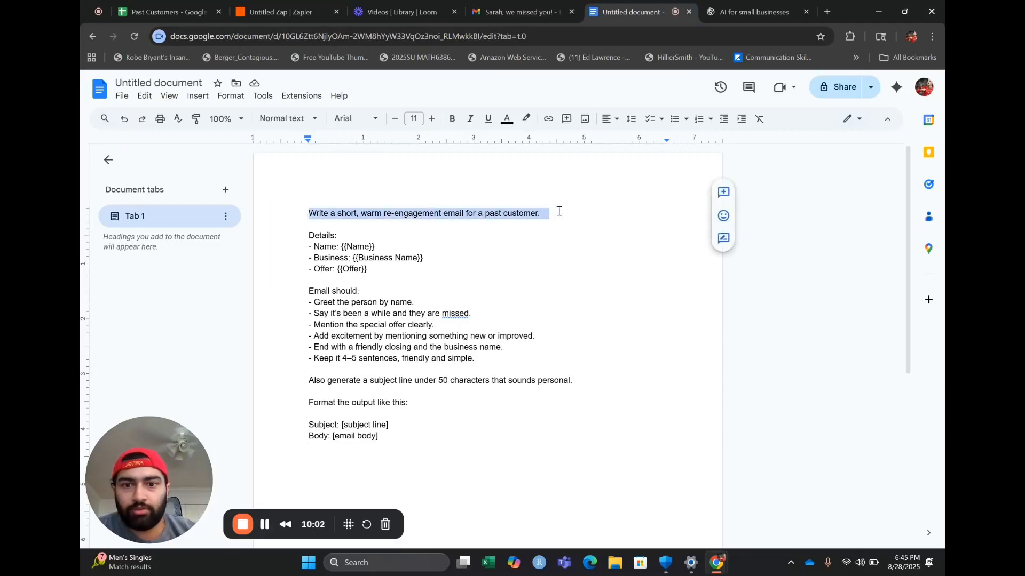
pyautogui.click(458, 244)
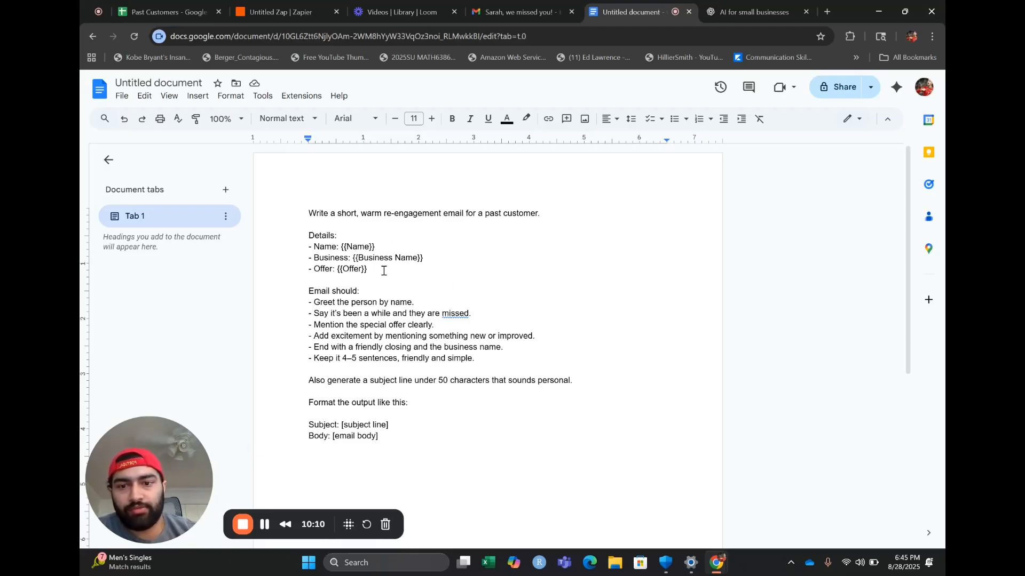
pyautogui.moveTo(383, 269); pyautogui.dragTo(318, 273)
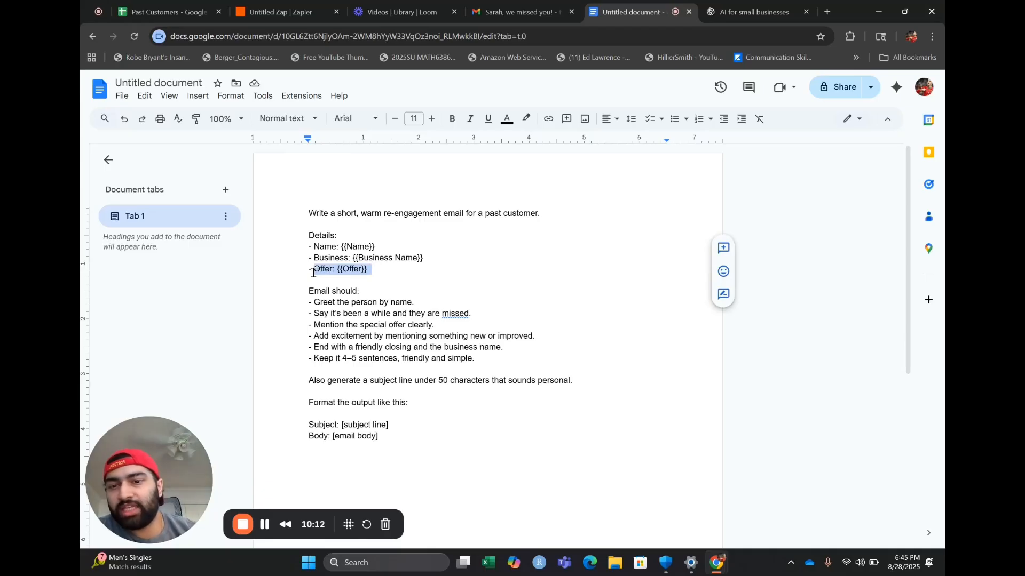
pyautogui.click(376, 270)
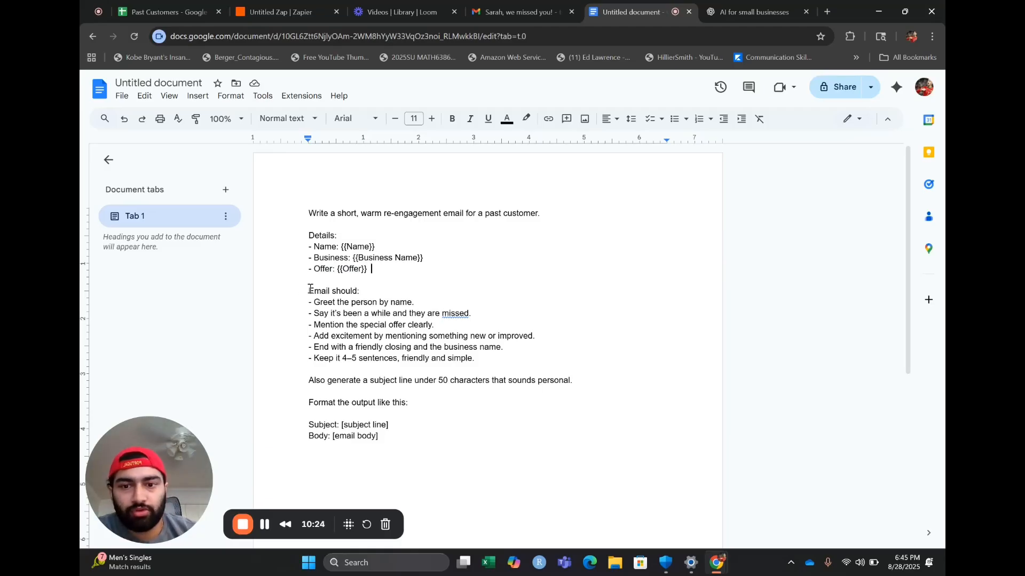
pyautogui.moveTo(310, 289); pyautogui.dragTo(445, 327)
pyautogui.click(353, 293)
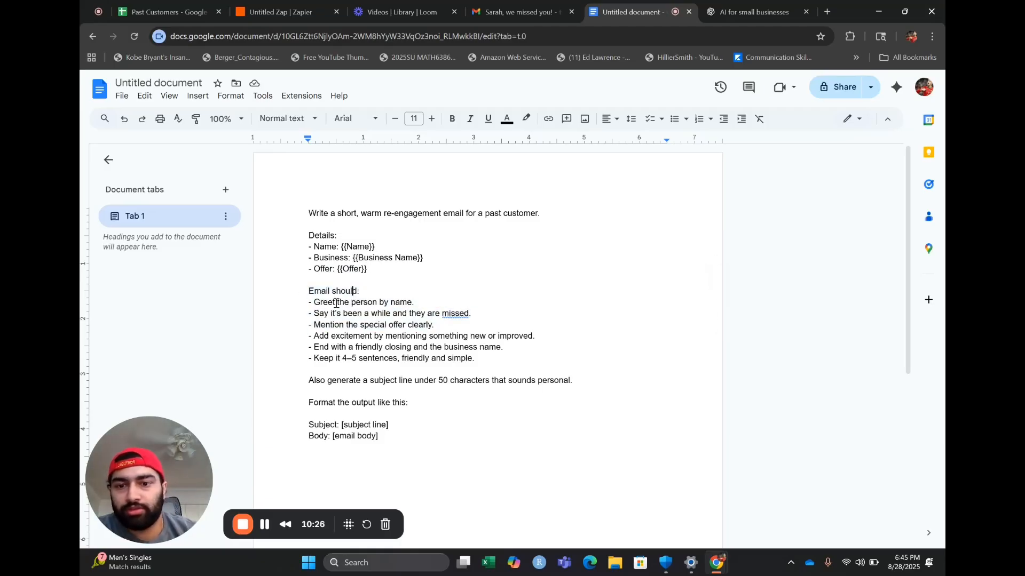
pyautogui.click(390, 303)
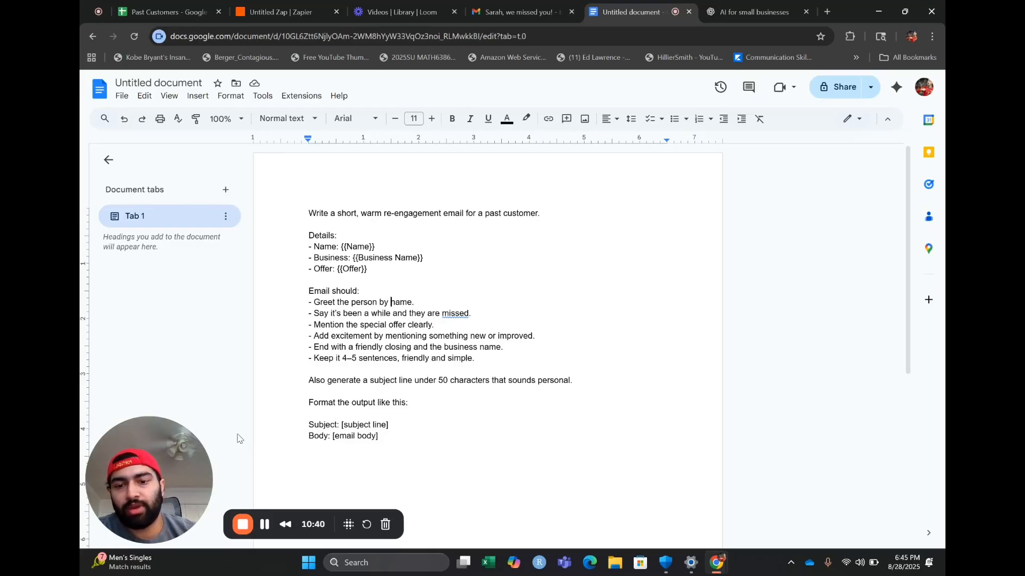
# Step: Copy the entire re-engagement email prompt from the document into the Prompt field of Zapier's AI prompt builder
pyautogui.moveTo(391, 439); pyautogui.dragTo(313, 215)
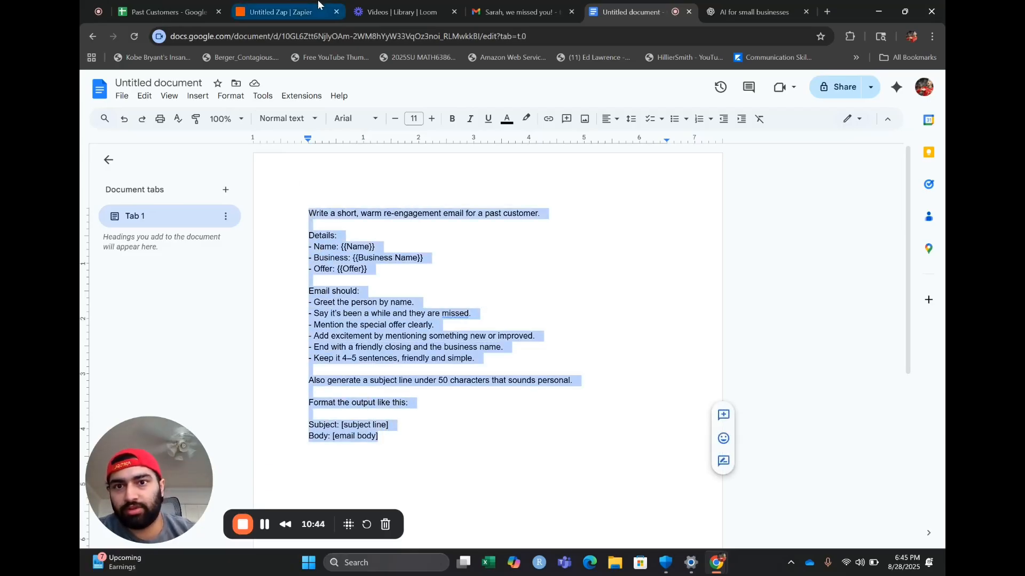
pyautogui.click(273, 12)
pyautogui.click(296, 367)
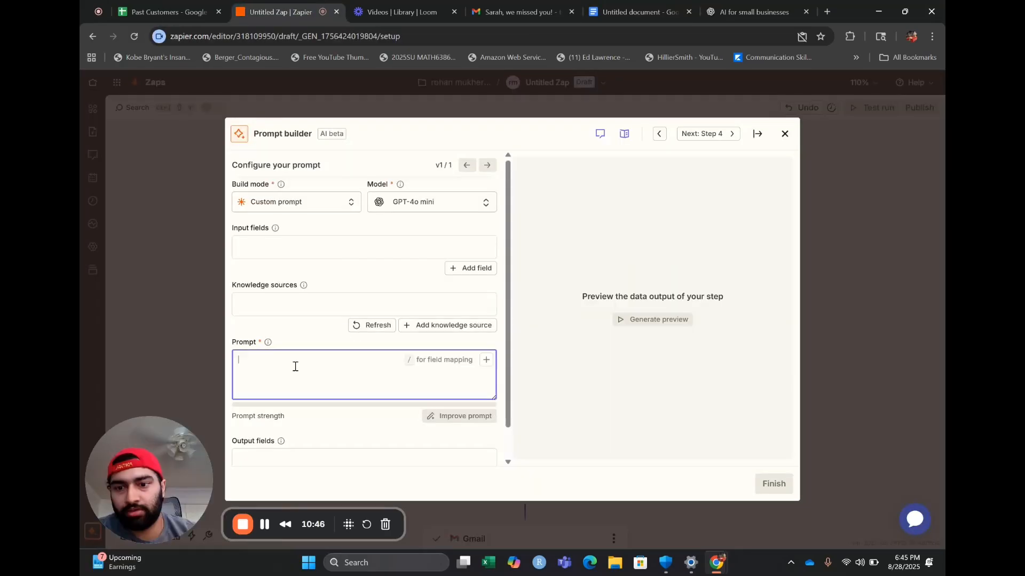
pyautogui.hotkey('ctrl', 'v')
# Step: Replace the Name placeholder in the prompt's Details list with the Output value from the Formatter text step
pyautogui.scroll(5, 292, 335)
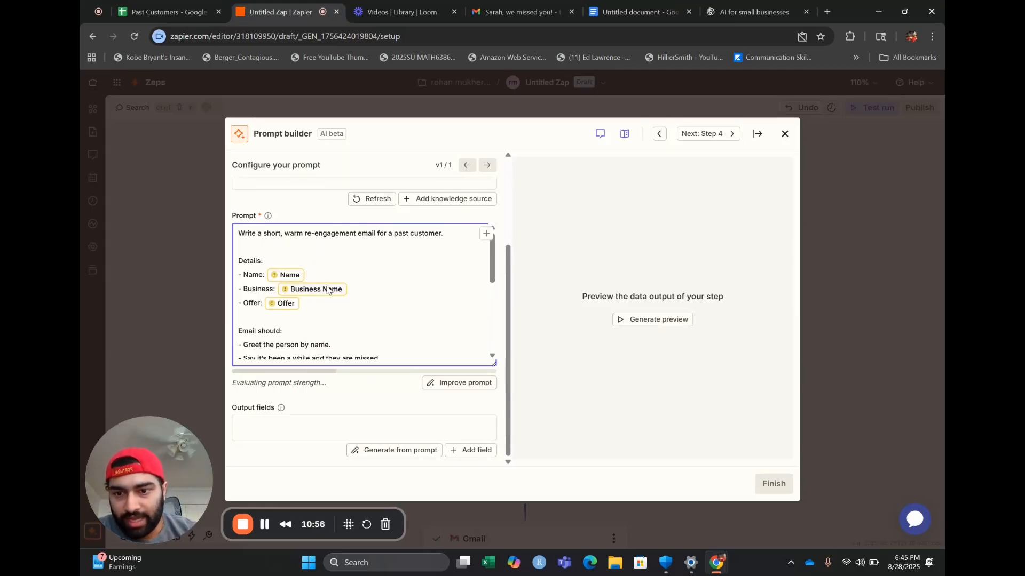
pyautogui.press('BackSpace')
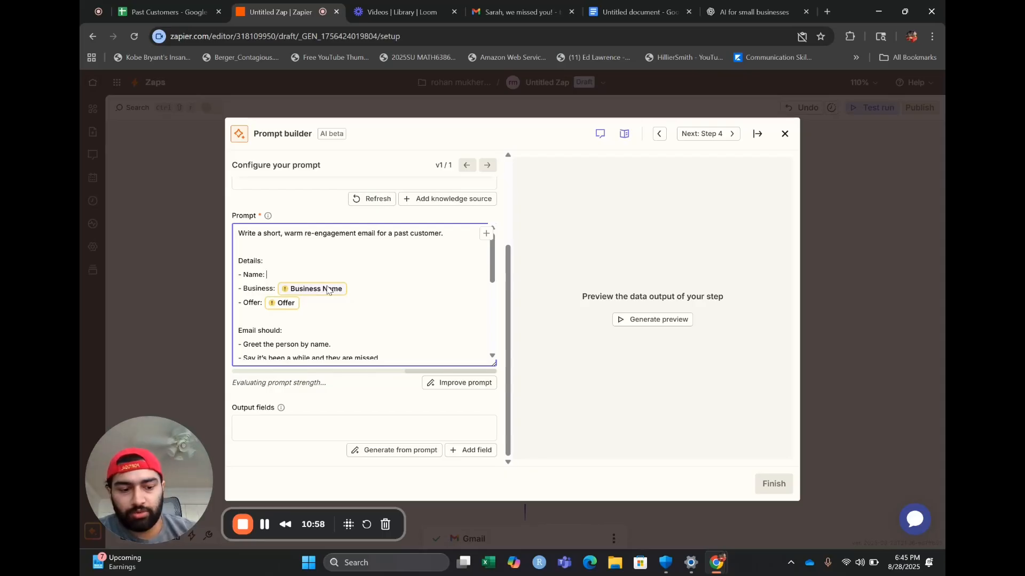
pyautogui.write('/')
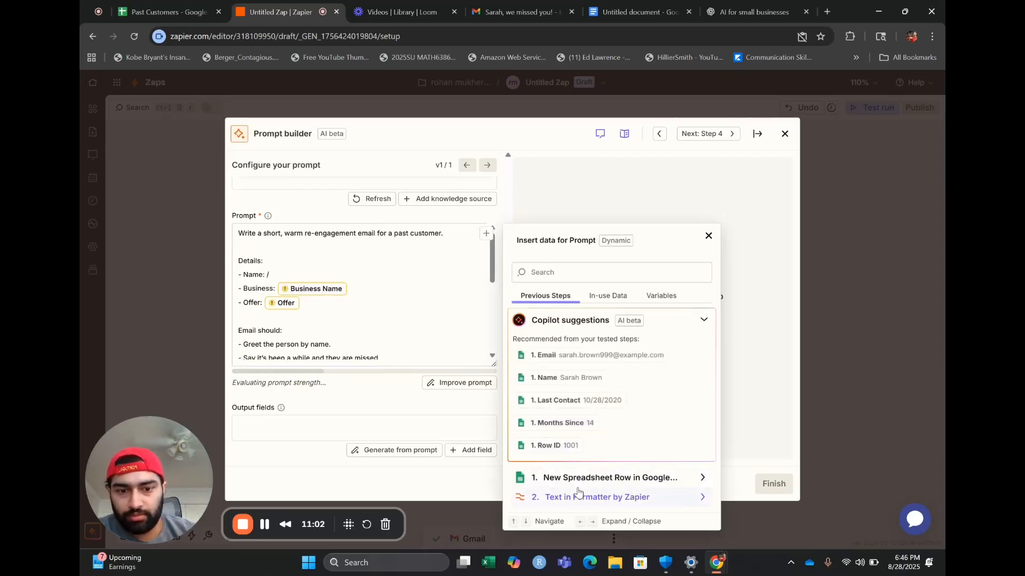
pyautogui.click(587, 498)
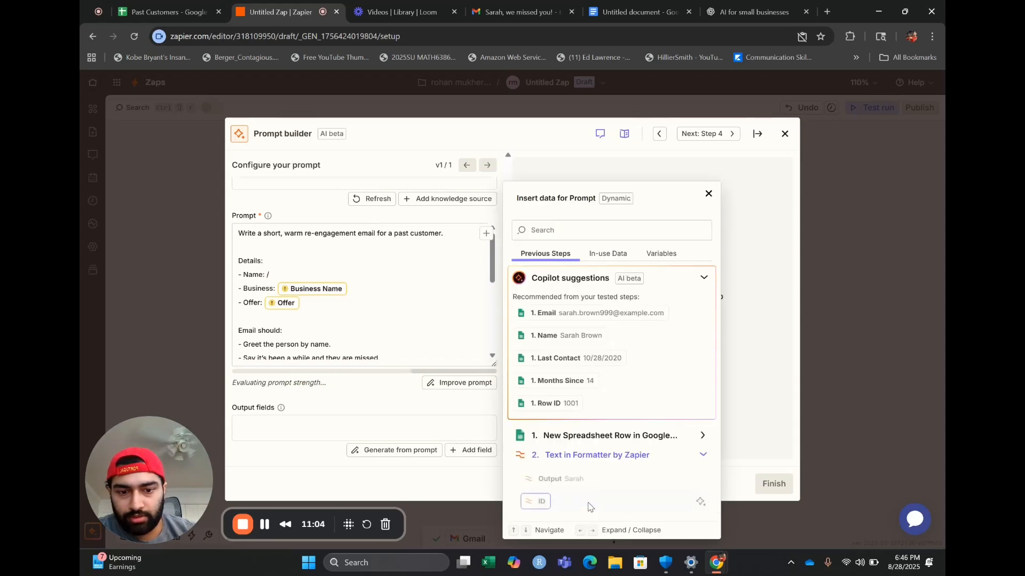
pyautogui.click(560, 479)
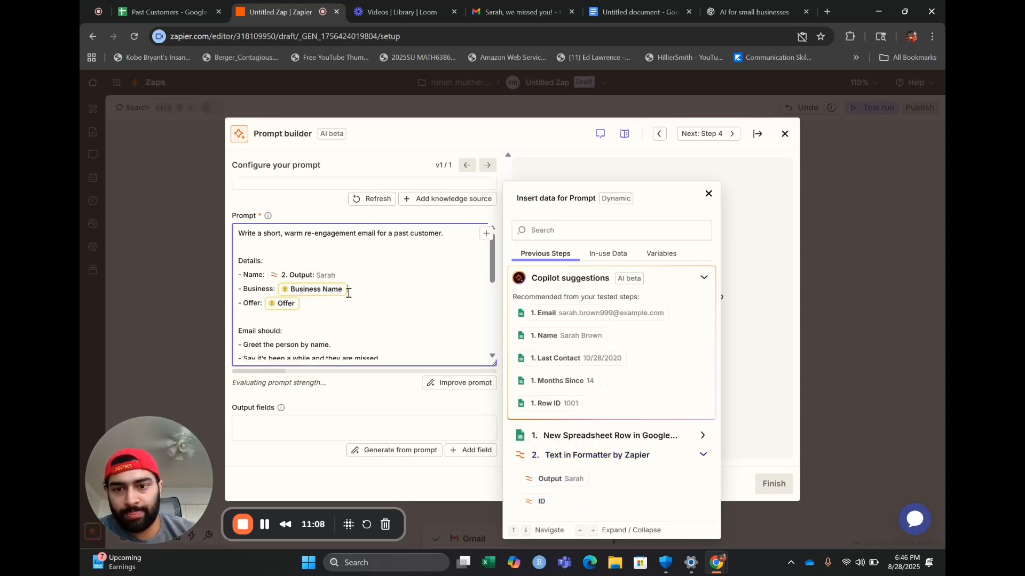
# Step: Replace the Business Name placeholder in the prompt with "Delight smile dentists", using the spelling suggestion for the first word
pyautogui.press('BackSpace')
pyautogui.write('D')
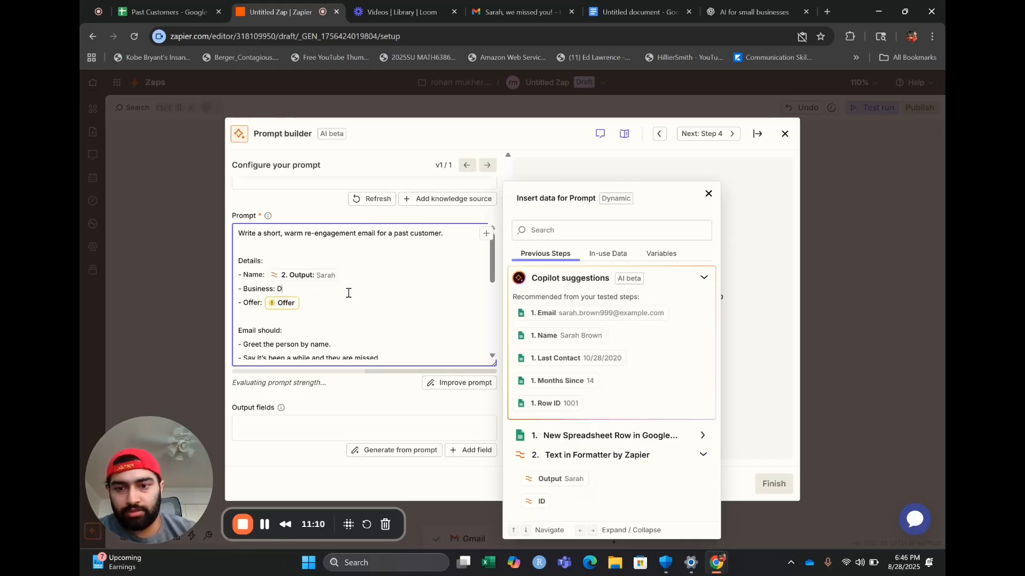
pyautogui.write('eligh')
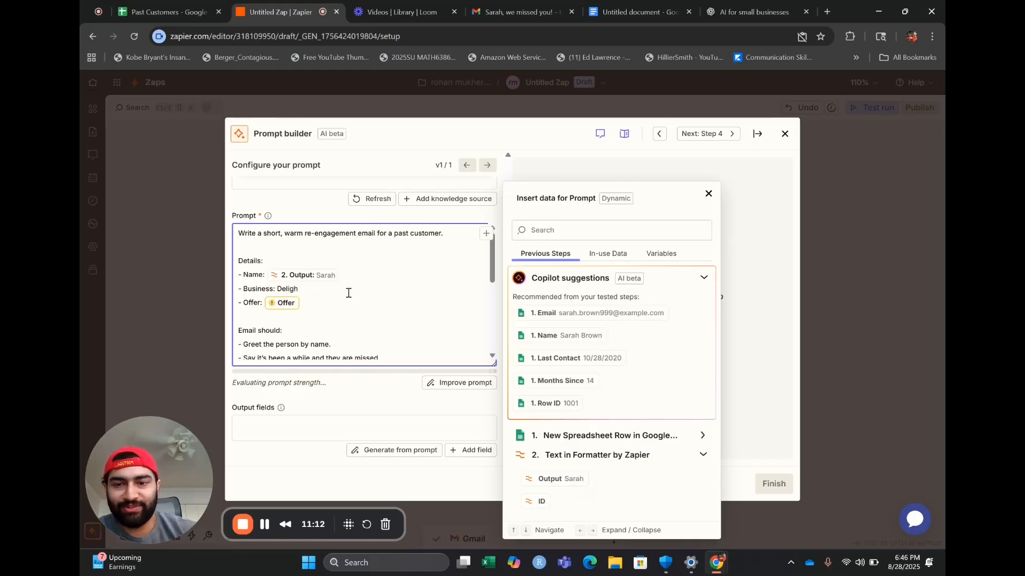
pyautogui.write('tly ')
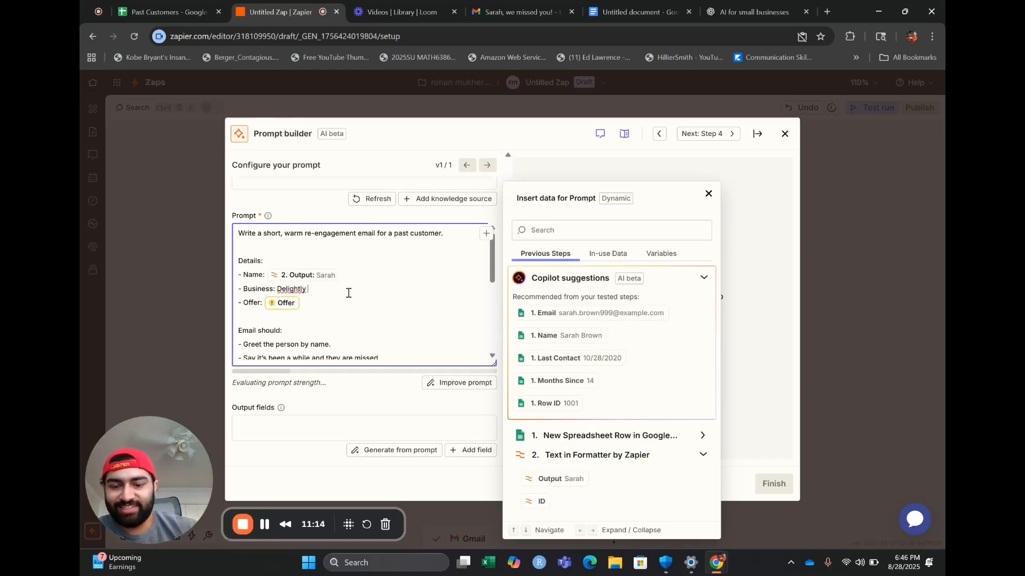
pyautogui.write('smile')
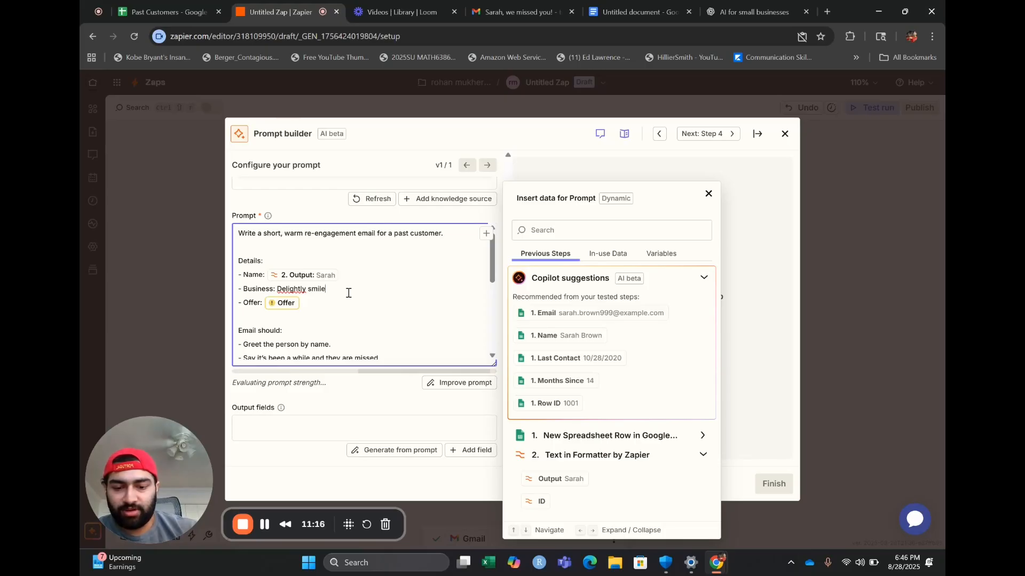
pyautogui.write(' dentists')
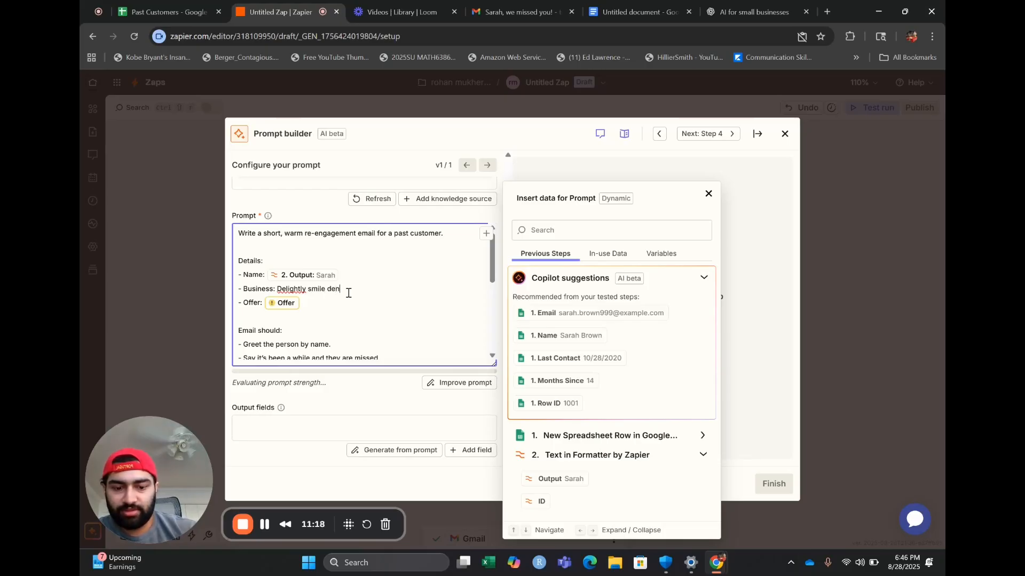
pyautogui.rightClick(300, 289)
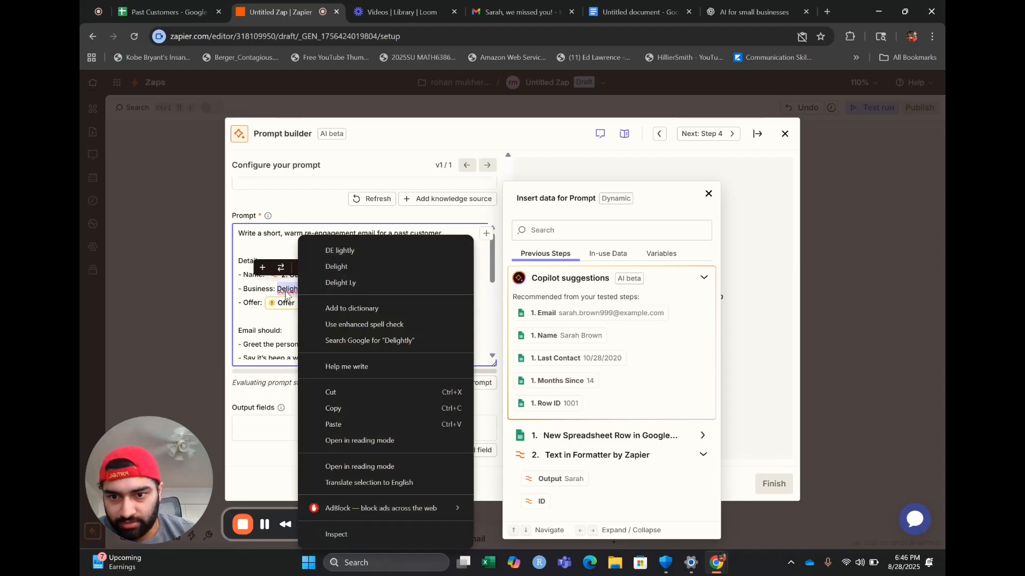
pyautogui.click(320, 266)
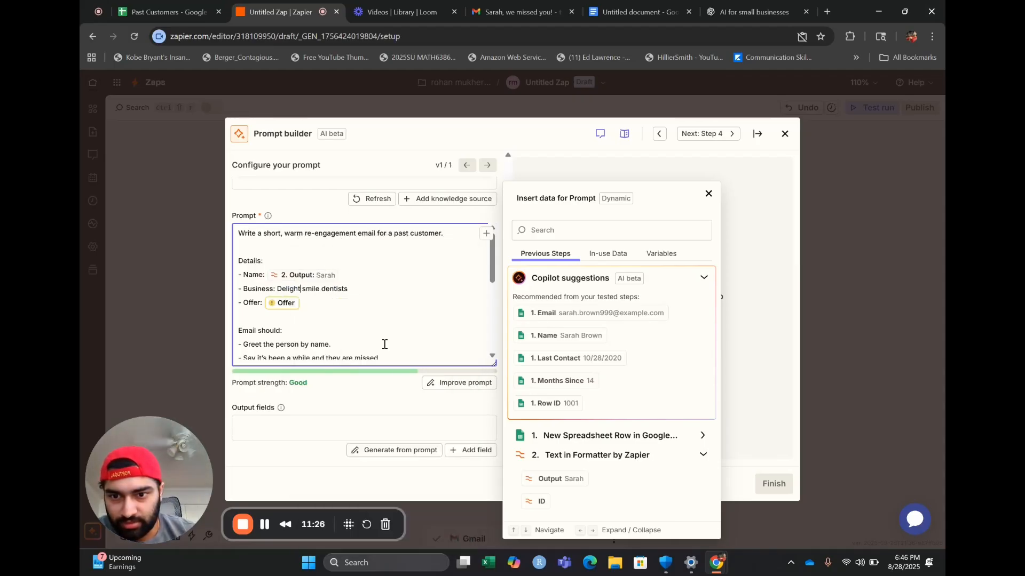
# Step: Replace the Offer placeholder in the prompt with "20% off on your next purchase" and close the data picker
pyautogui.scroll(-2, 384, 343)
pyautogui.click(310, 248)
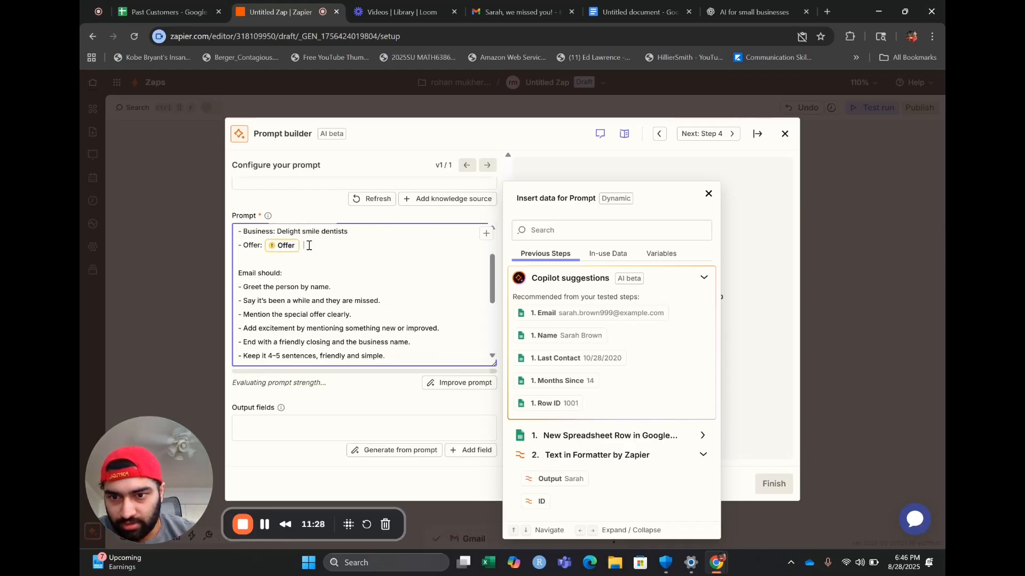
pyautogui.press('BackSpace')
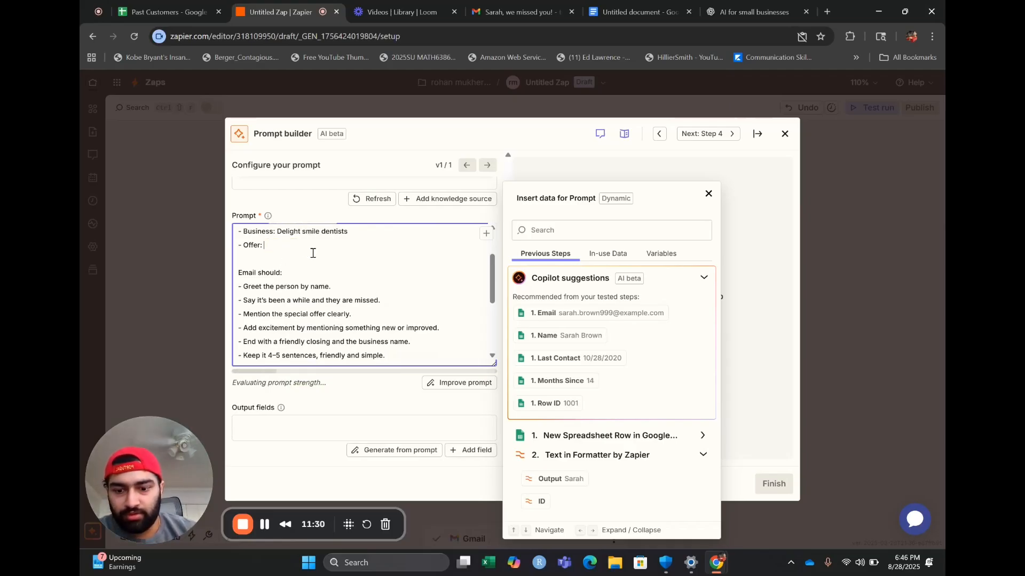
pyautogui.write('20% ')
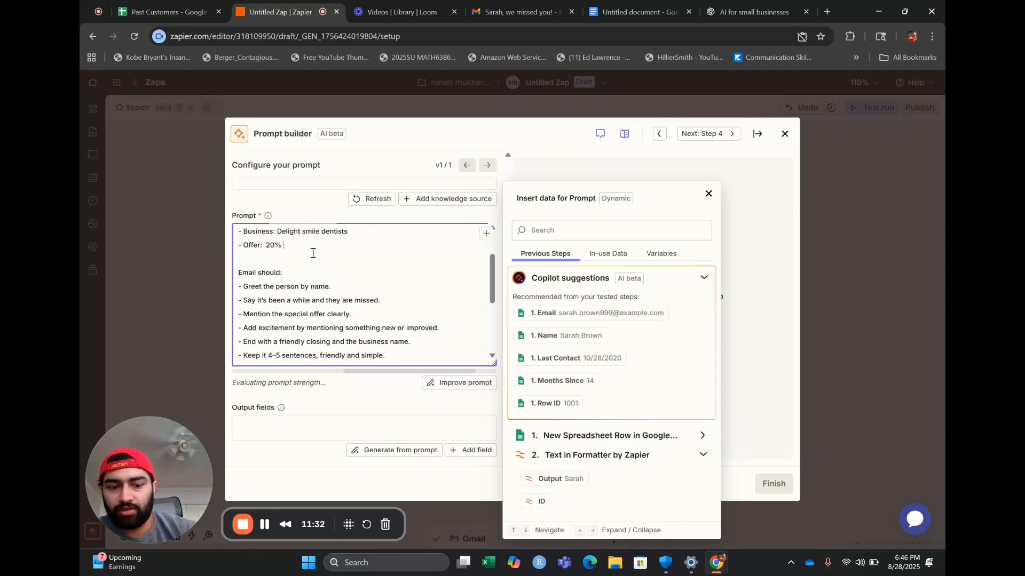
pyautogui.write('off on yo')
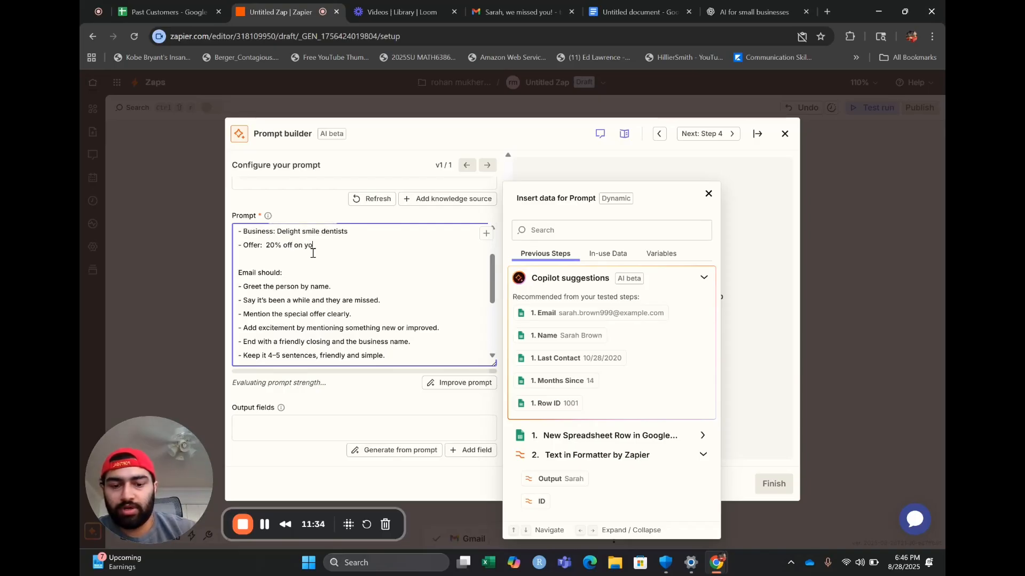
pyautogui.write('ur next purchase')
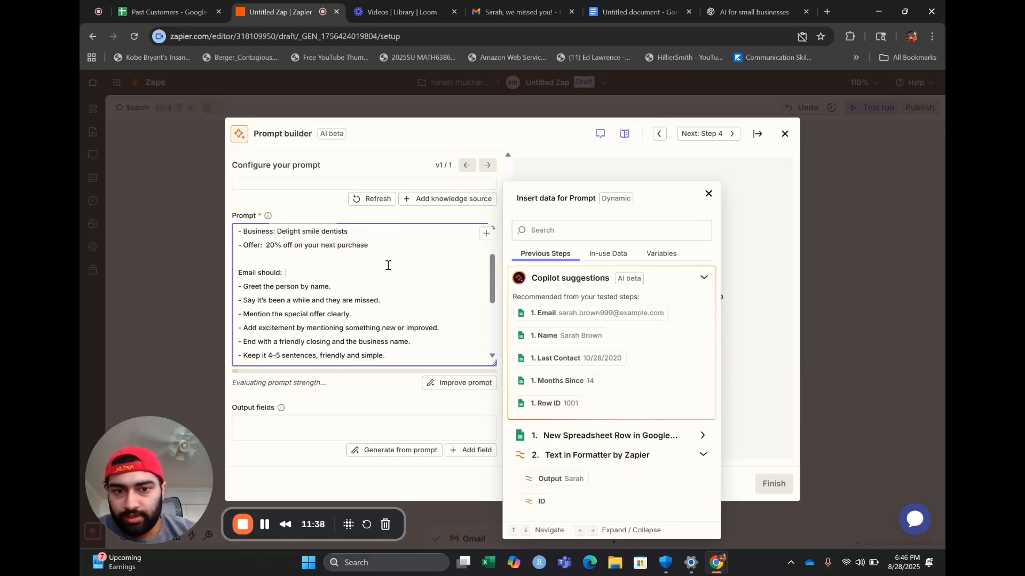
pyautogui.click(709, 193)
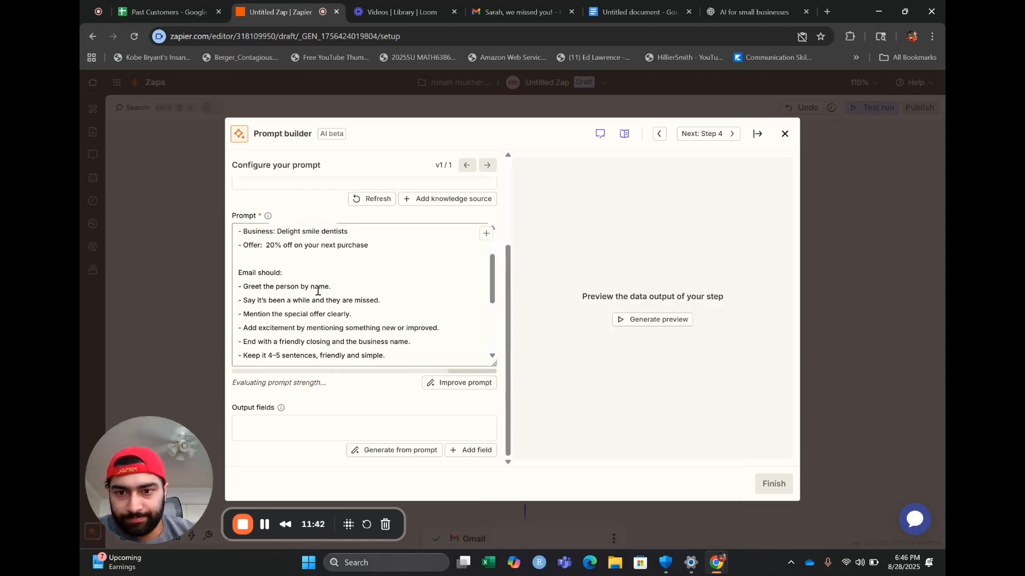
# Step: Have Zapier improve the re-engagement prompt, and review the rewritten version through to its example output
pyautogui.scroll(3, 320, 331)
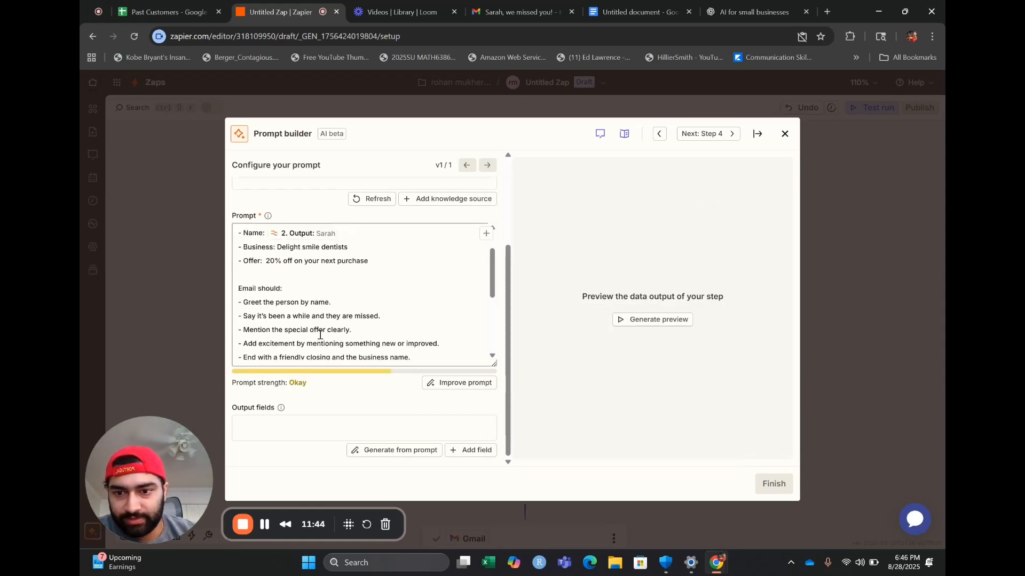
pyautogui.scroll(-6, 320, 337)
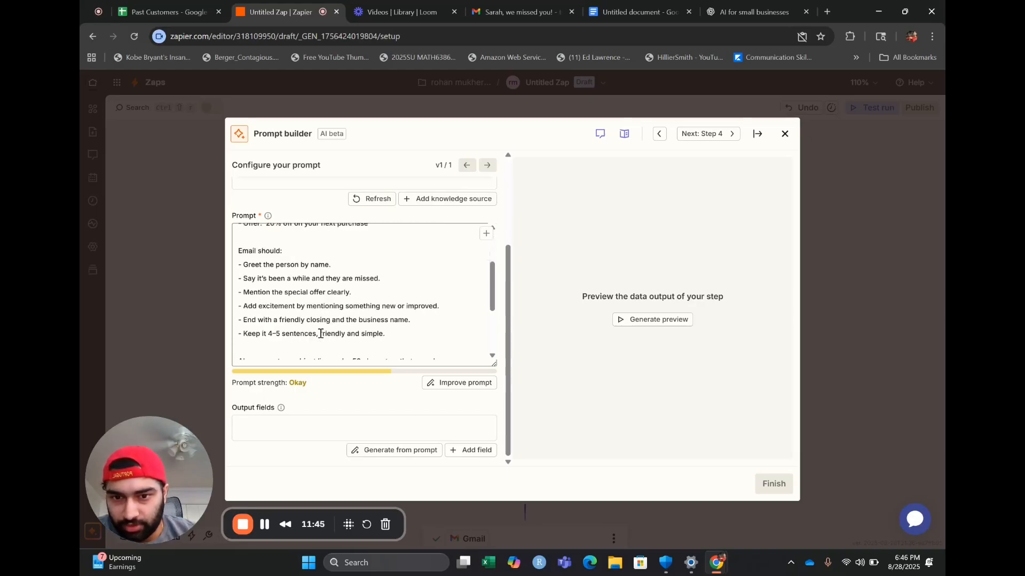
pyautogui.click(449, 384)
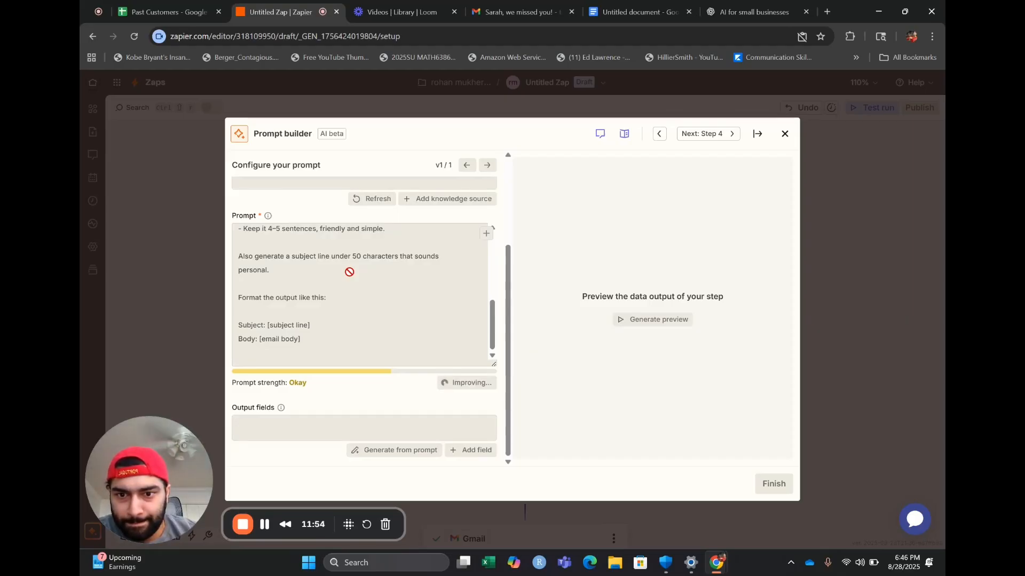
pyautogui.scroll(-5, 364, 379)
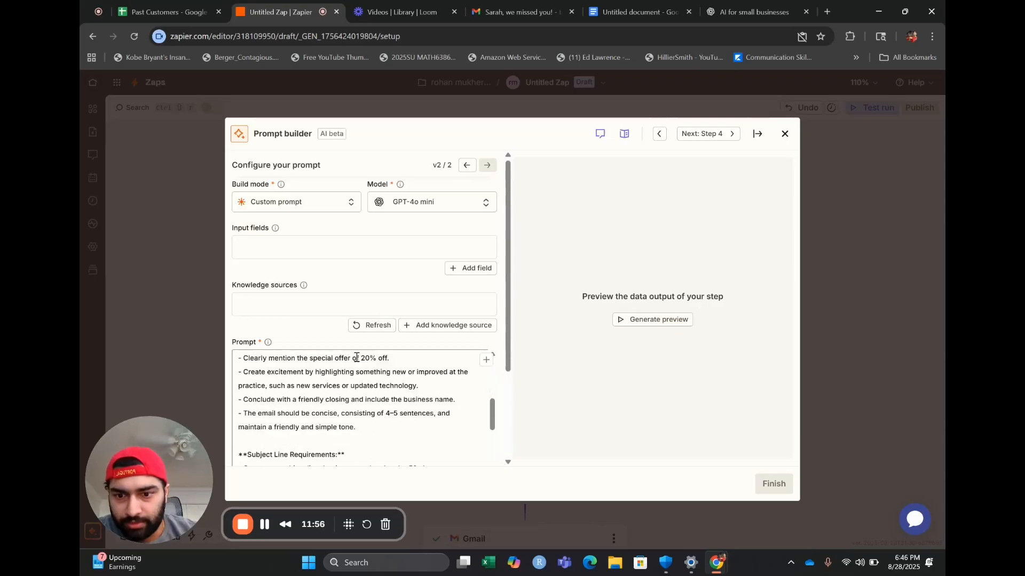
pyautogui.scroll(-8, 364, 380)
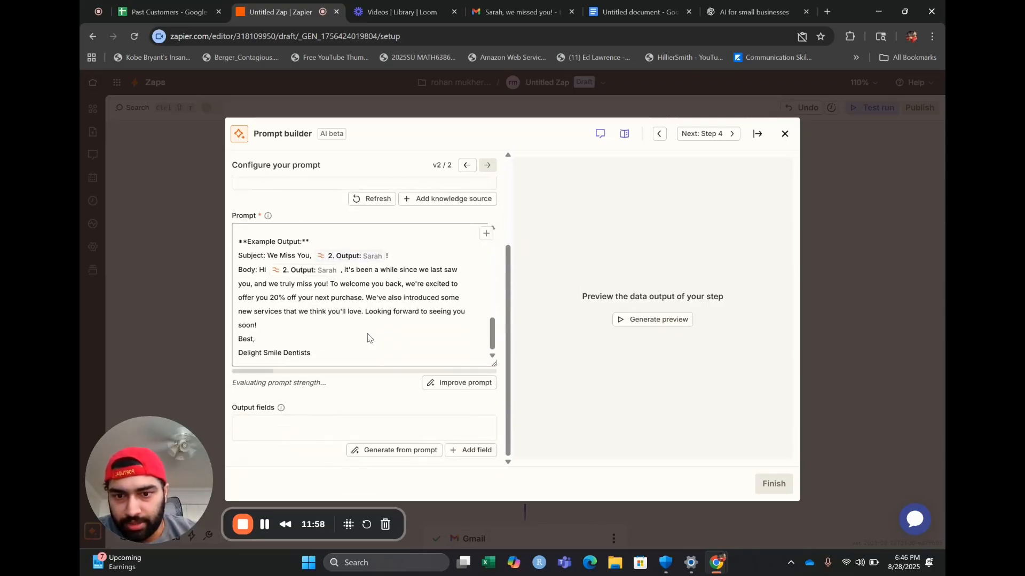
# Step: Generate the output fields from the prompt, and preview the step's output to check the email body text
pyautogui.click(388, 449)
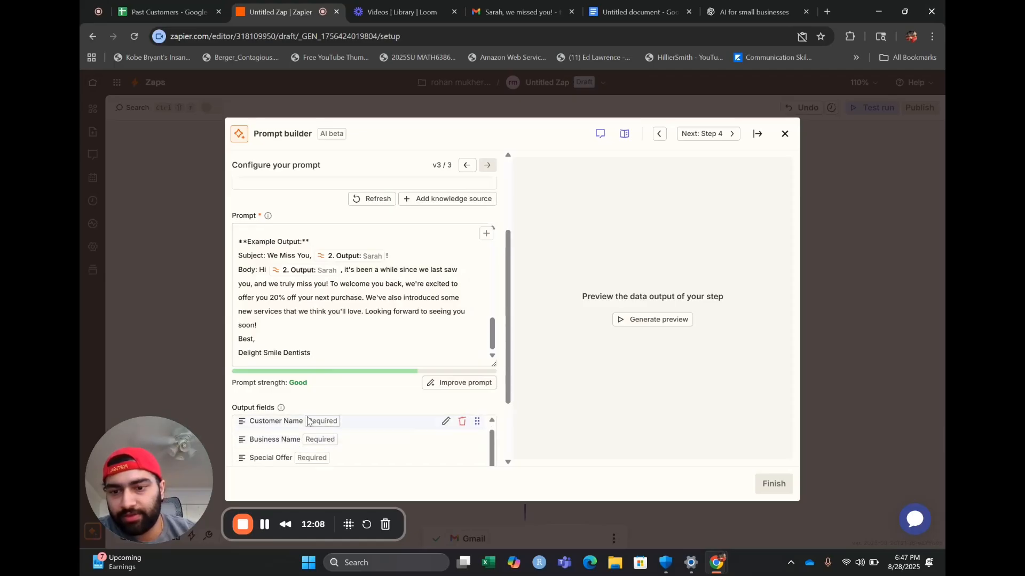
pyautogui.scroll(-2, 389, 355)
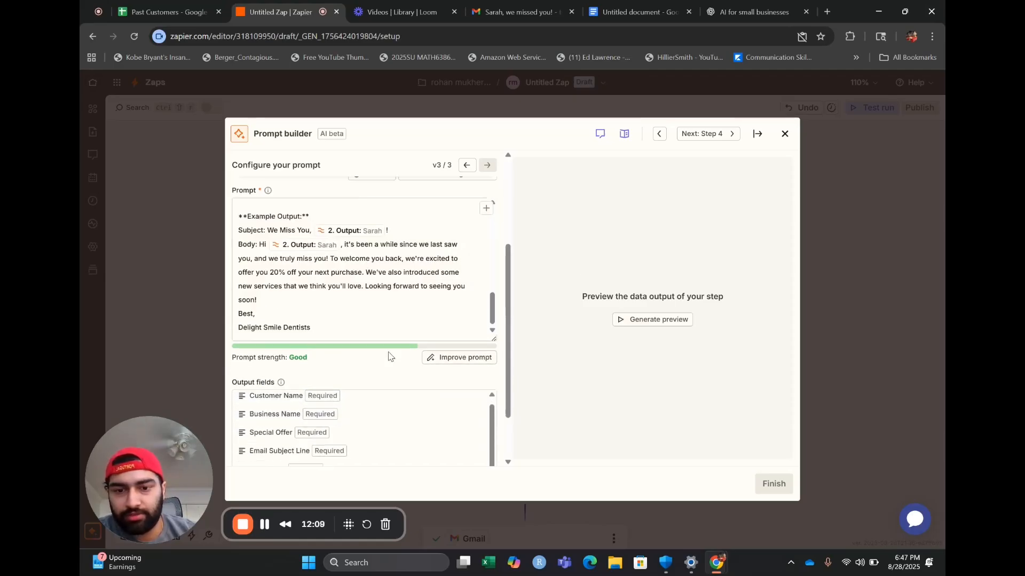
pyautogui.click(624, 321)
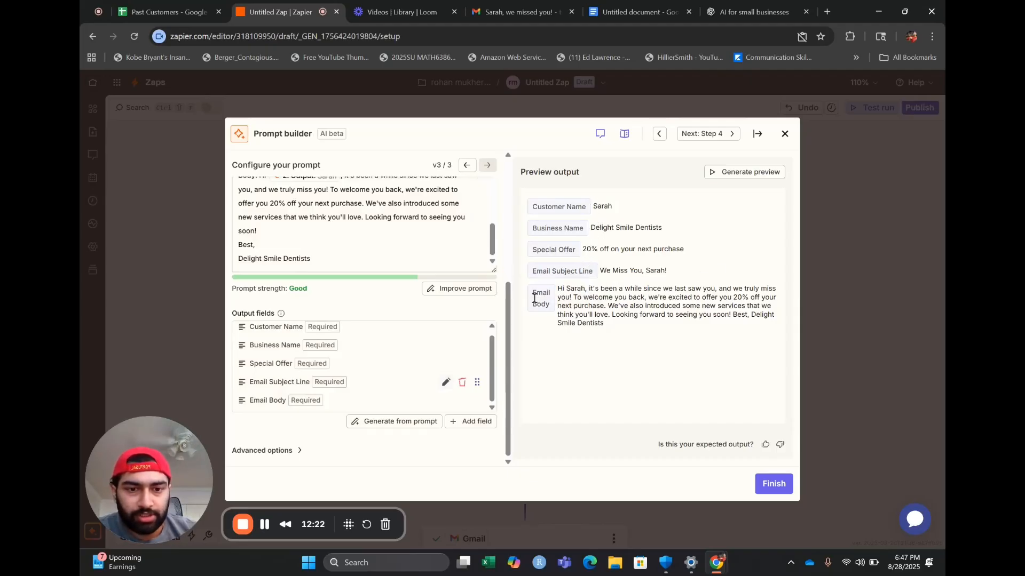
pyautogui.moveTo(559, 289); pyautogui.dragTo(613, 323)
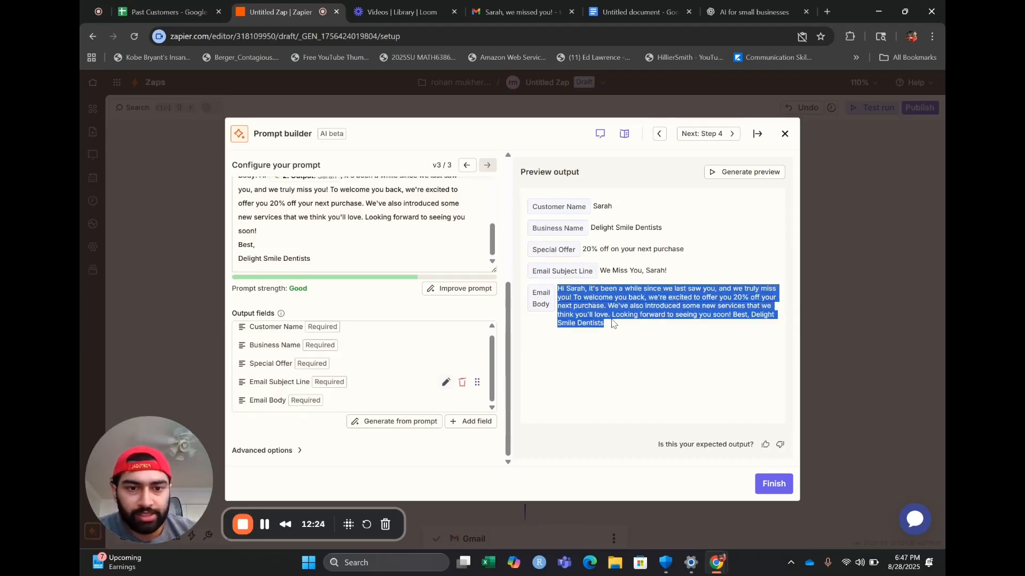
pyautogui.click(633, 324)
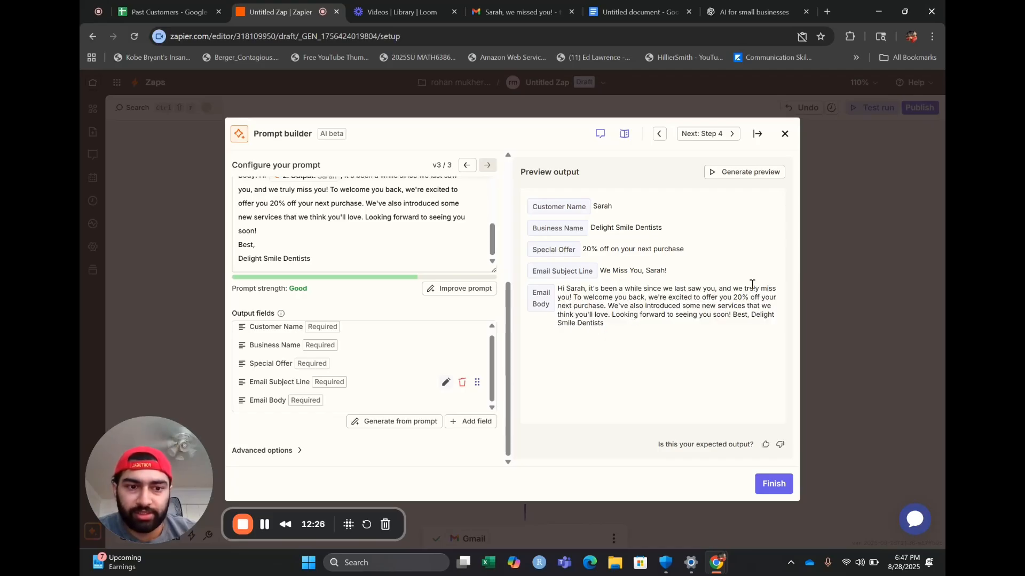
pyautogui.moveTo(576, 298); pyautogui.dragTo(648, 332)
pyautogui.click(665, 315)
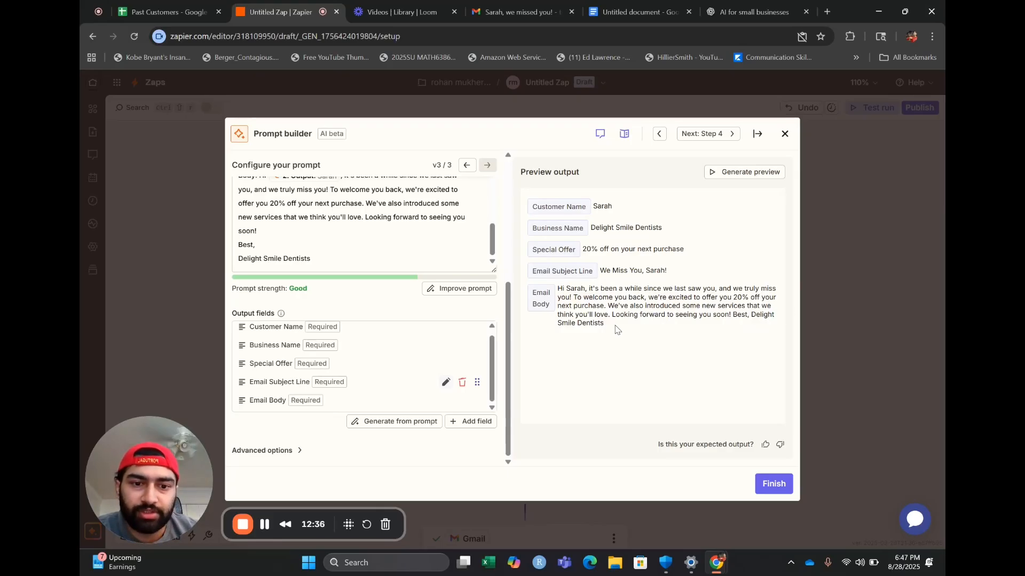
pyautogui.moveTo(613, 325); pyautogui.dragTo(584, 294)
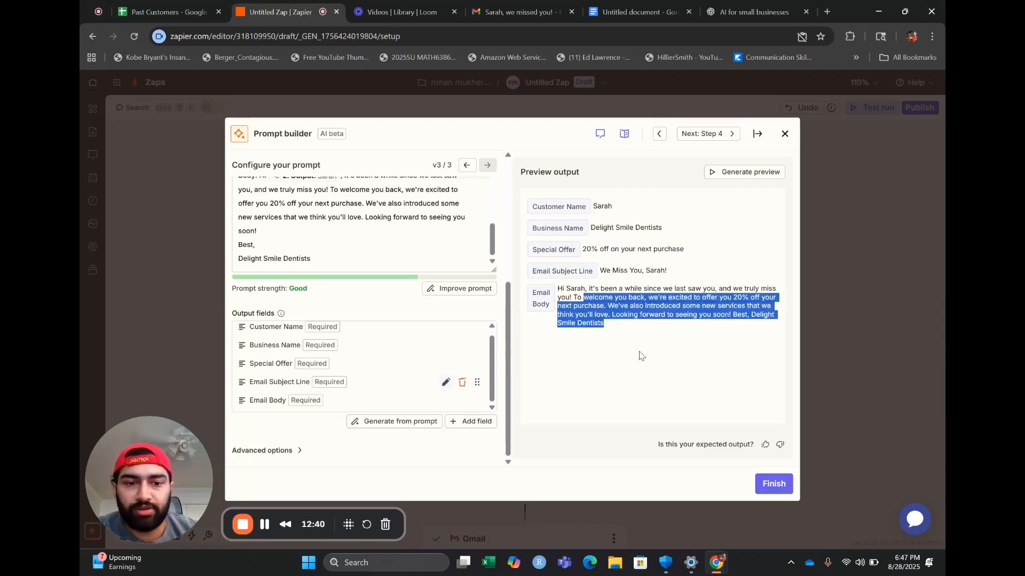
pyautogui.click(631, 336)
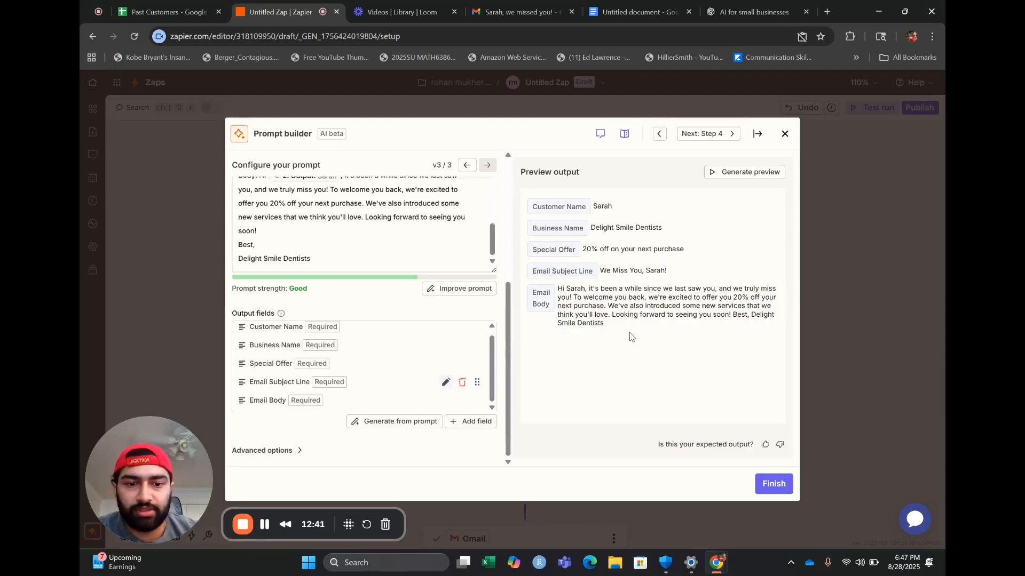
# Step: Finish the AI prompt and open the Configure fields of the Gmail Send Email step
pyautogui.click(772, 489)
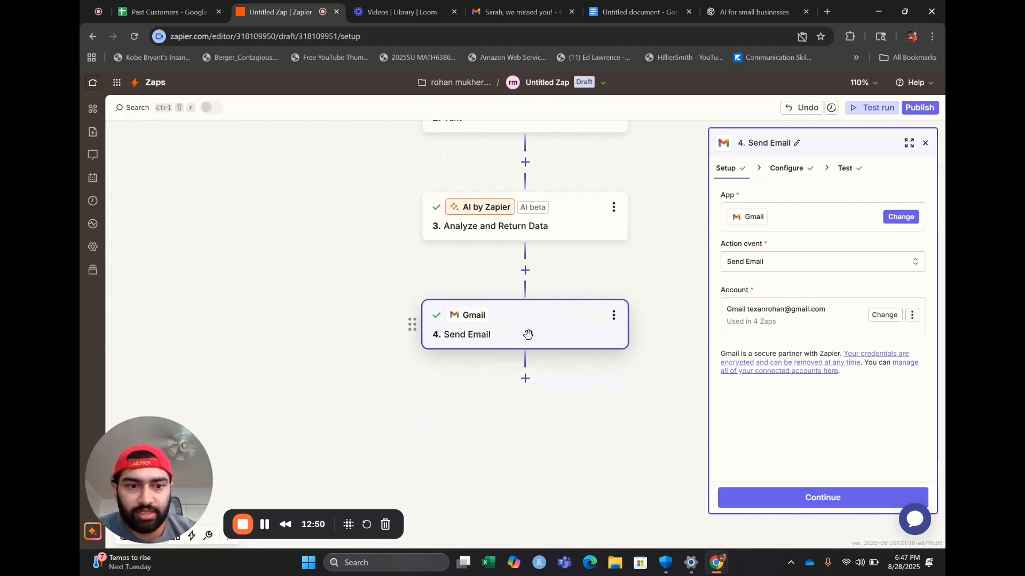
pyautogui.click(614, 317)
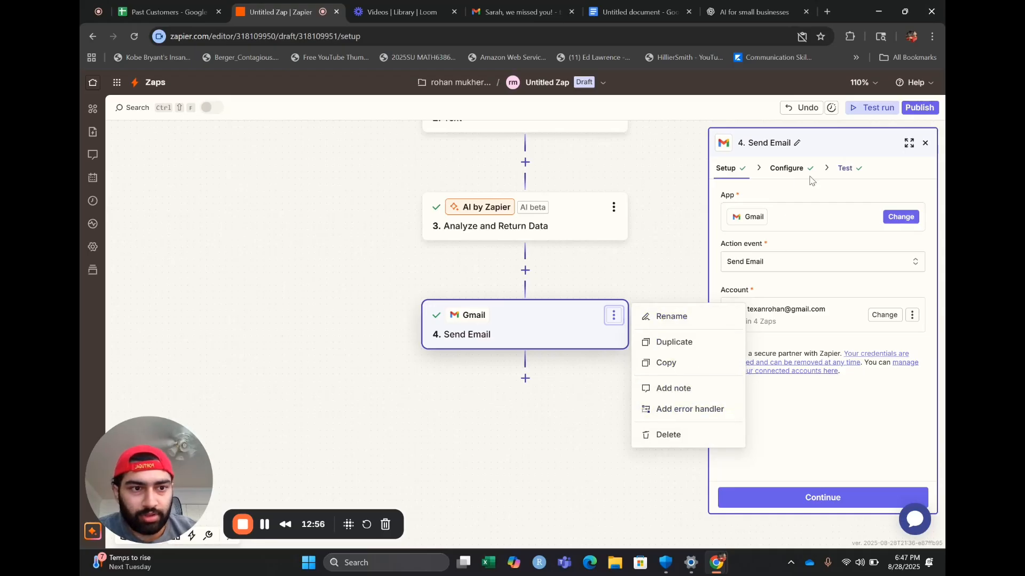
pyautogui.click(836, 495)
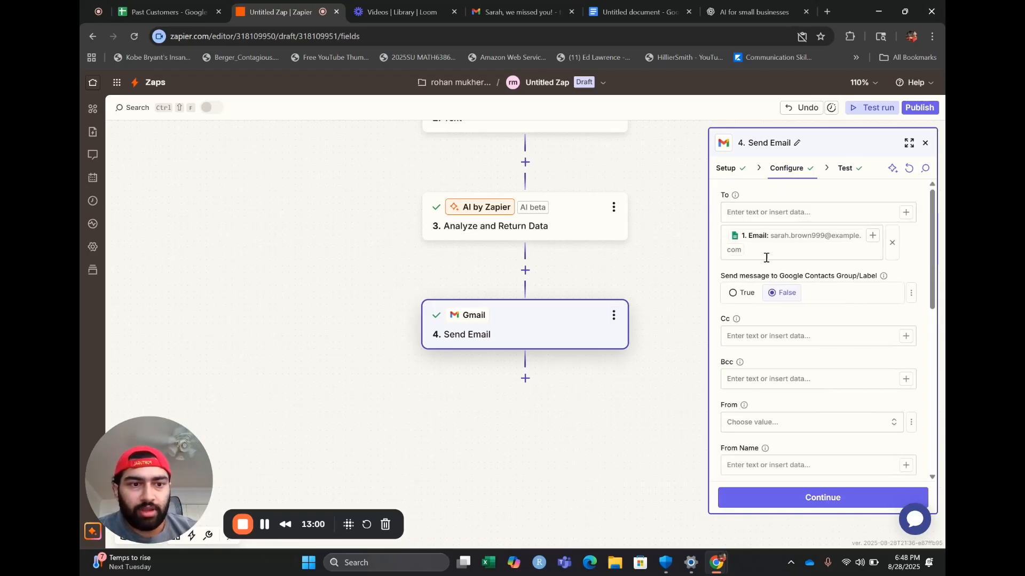
pyautogui.click(264, 524)
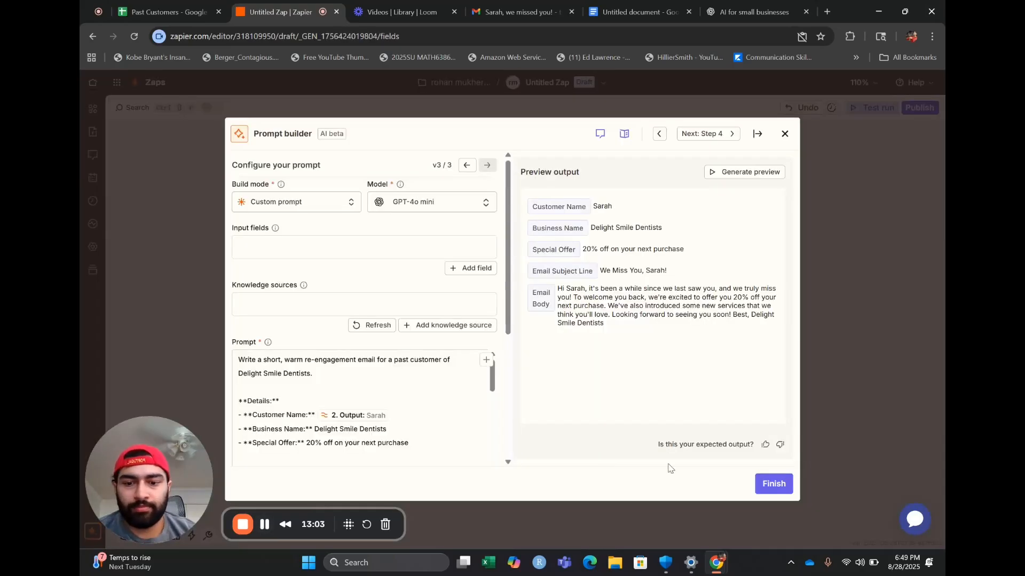
# Step: Finish the AI prompt and replace the Send Email step's Subject with the AI step's Email Subject Line output
pyautogui.click(773, 484)
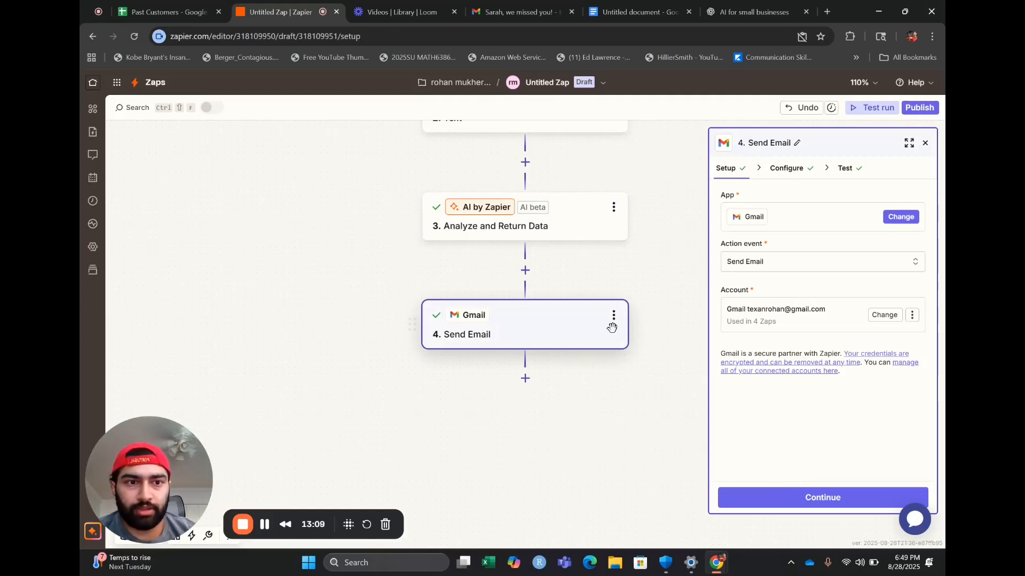
pyautogui.click(785, 168)
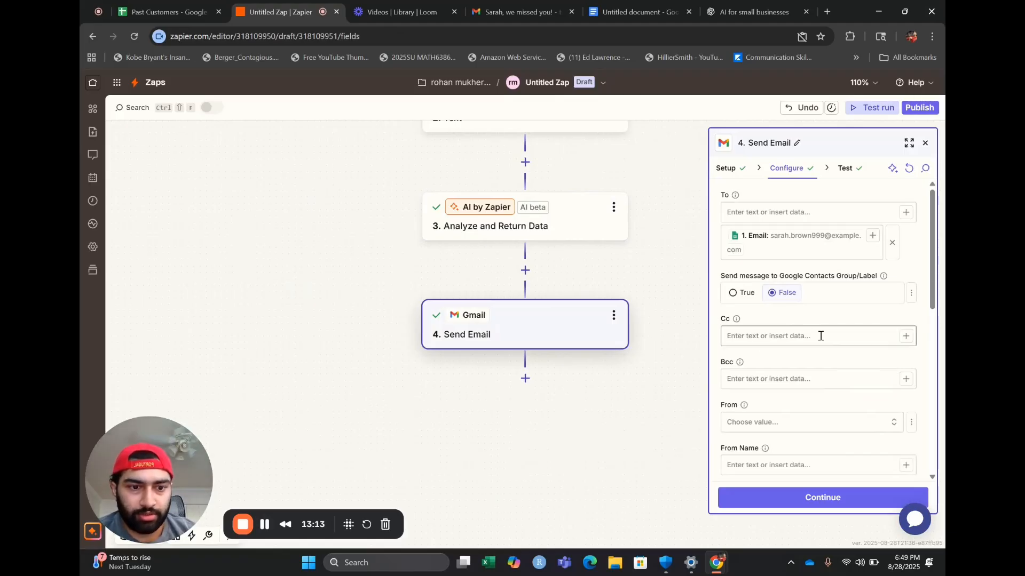
pyautogui.scroll(-5, 819, 336)
pyautogui.scroll(-1, 818, 341)
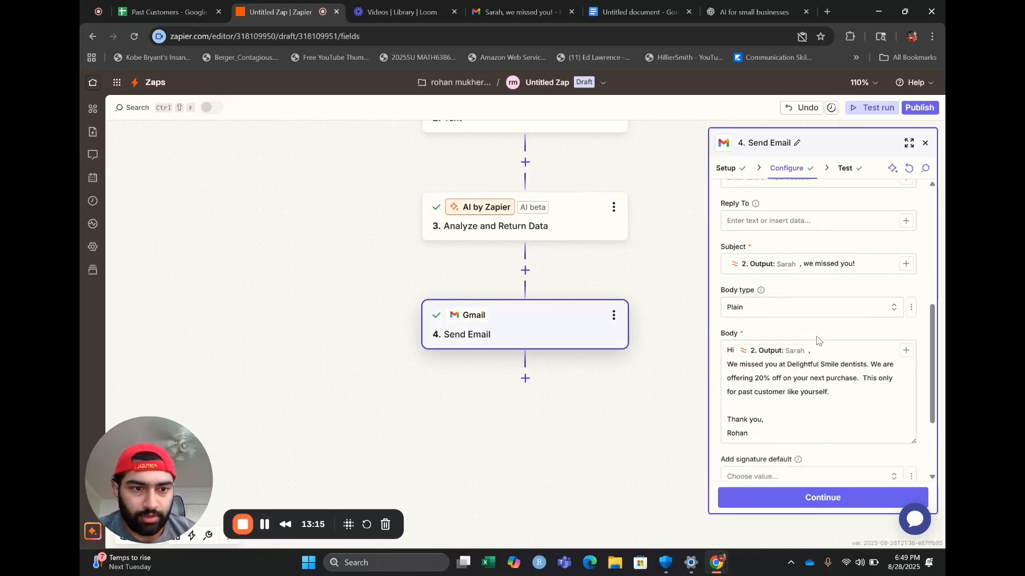
pyautogui.moveTo(862, 263); pyautogui.dragTo(722, 265)
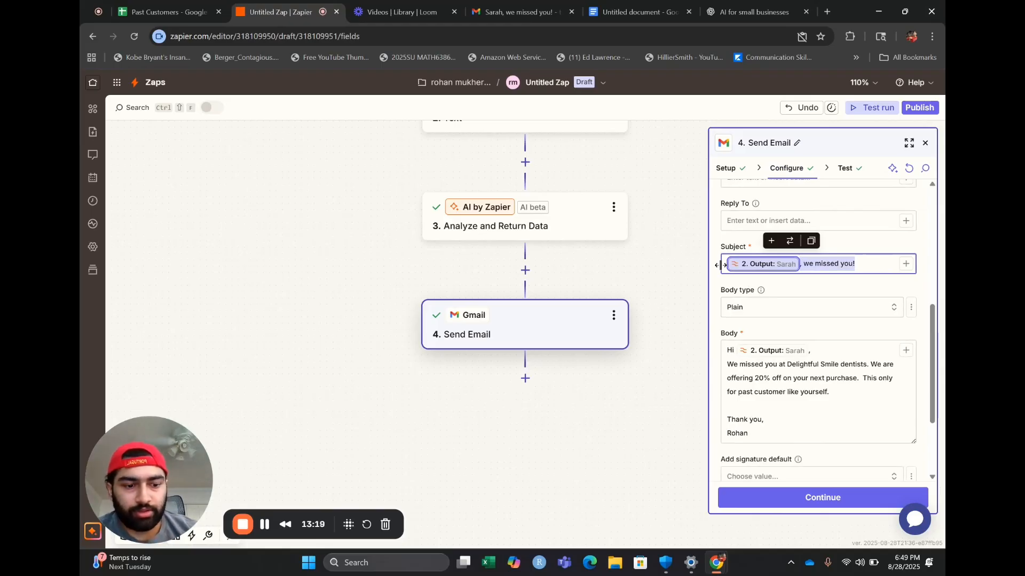
pyautogui.press('BackSpace')
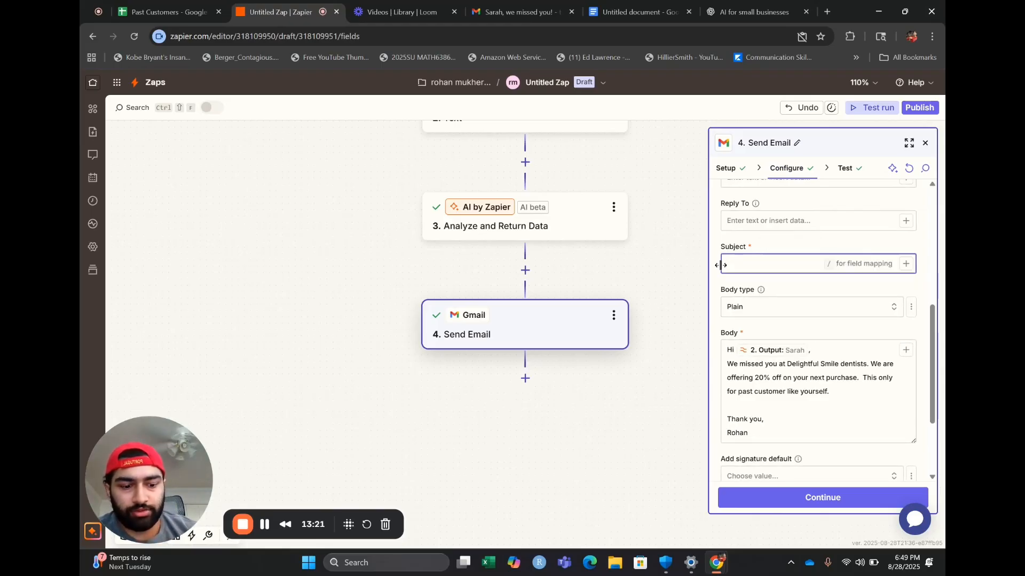
pyautogui.write('/')
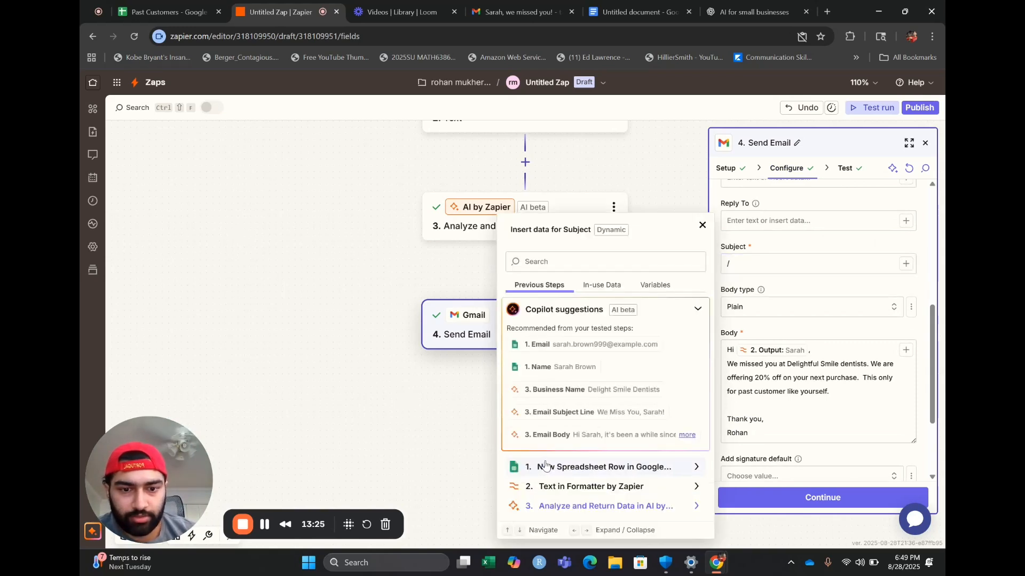
pyautogui.click(540, 413)
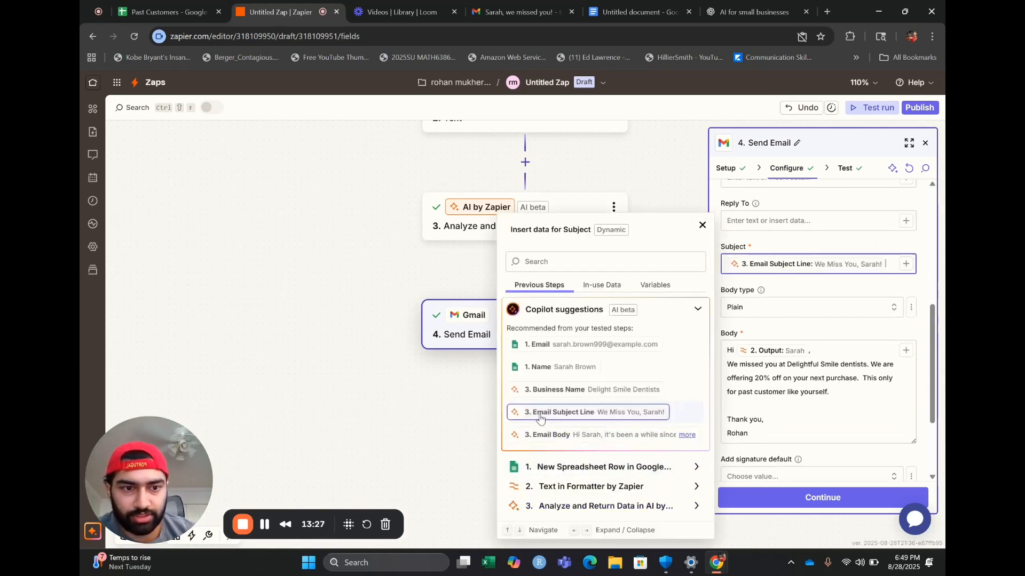
pyautogui.click(702, 226)
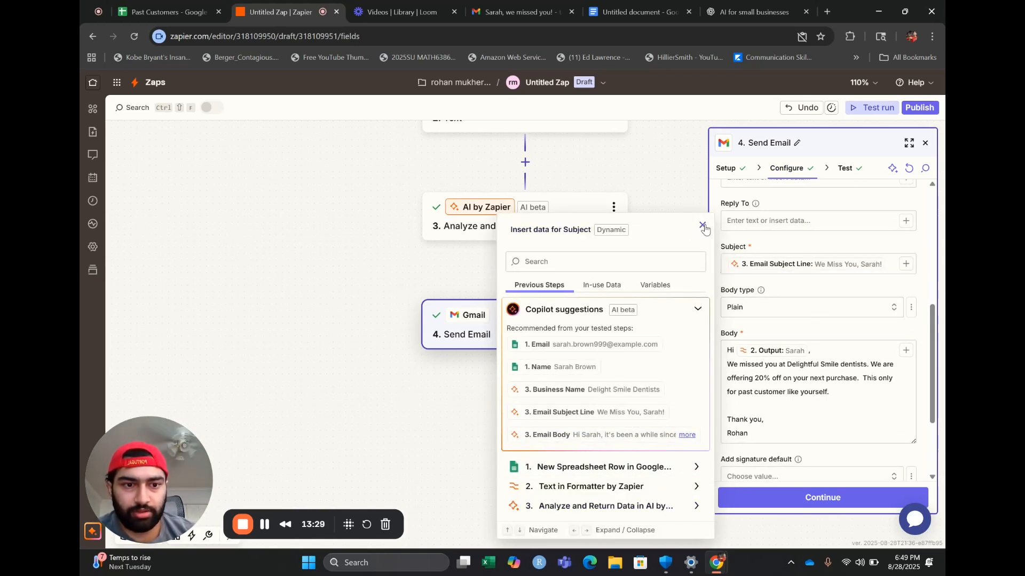
# Step: Replace the Send Email step's Body text with the Email Body output of the Analyze and Return Data step
pyautogui.scroll(-1, 777, 397)
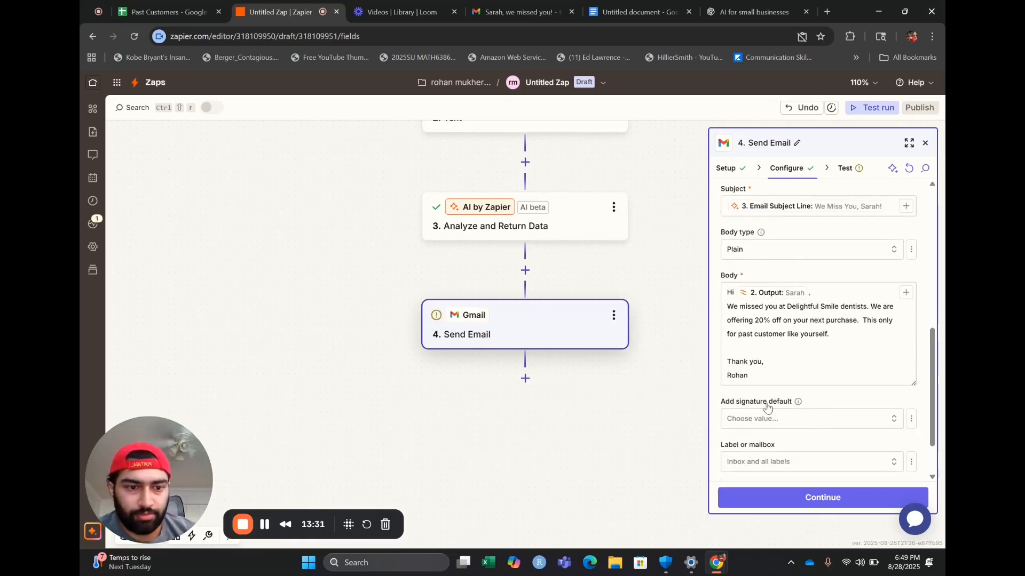
pyautogui.moveTo(750, 376); pyautogui.dragTo(729, 284)
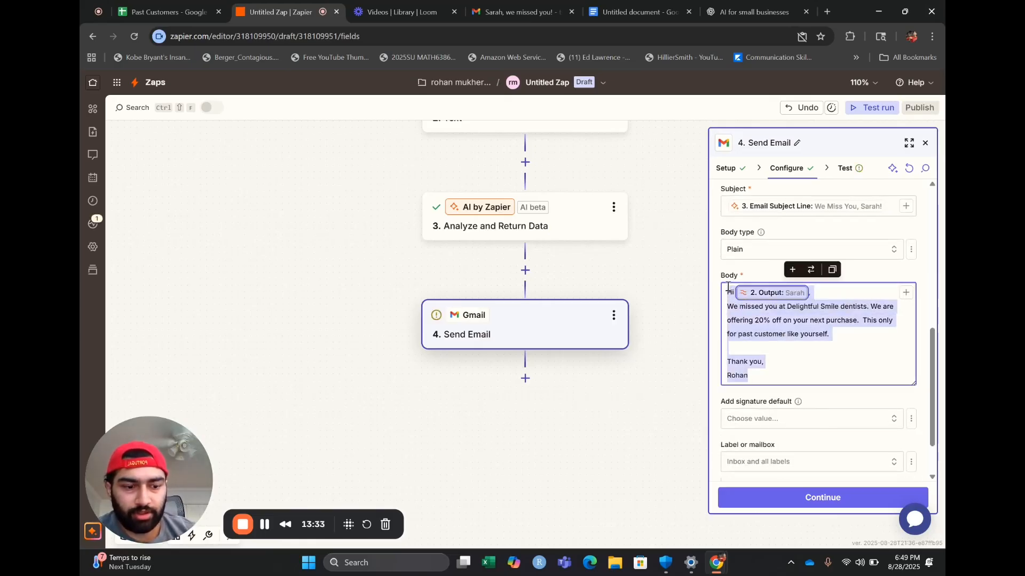
pyautogui.press('BackSpace')
pyautogui.write('/')
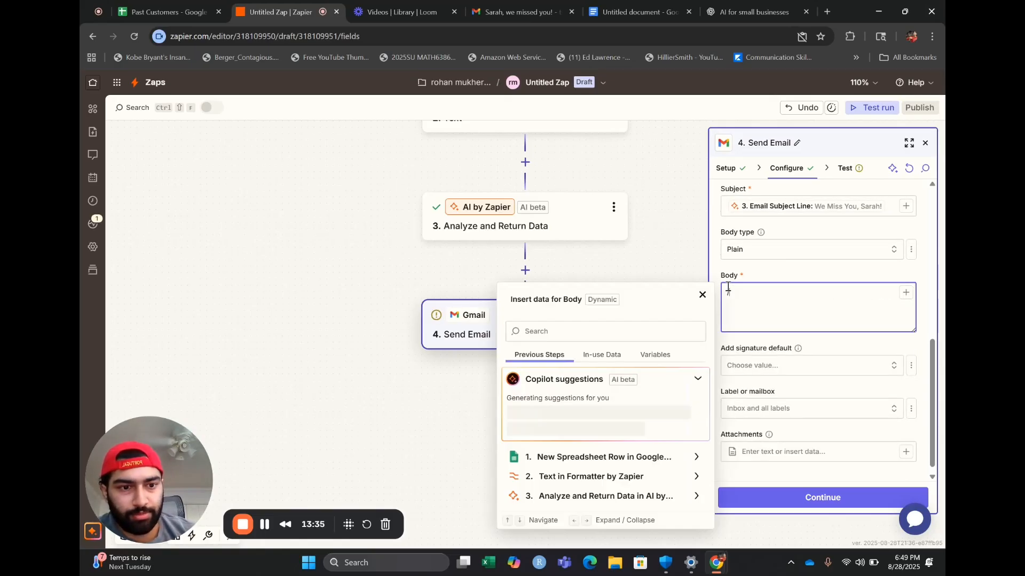
pyautogui.click(602, 498)
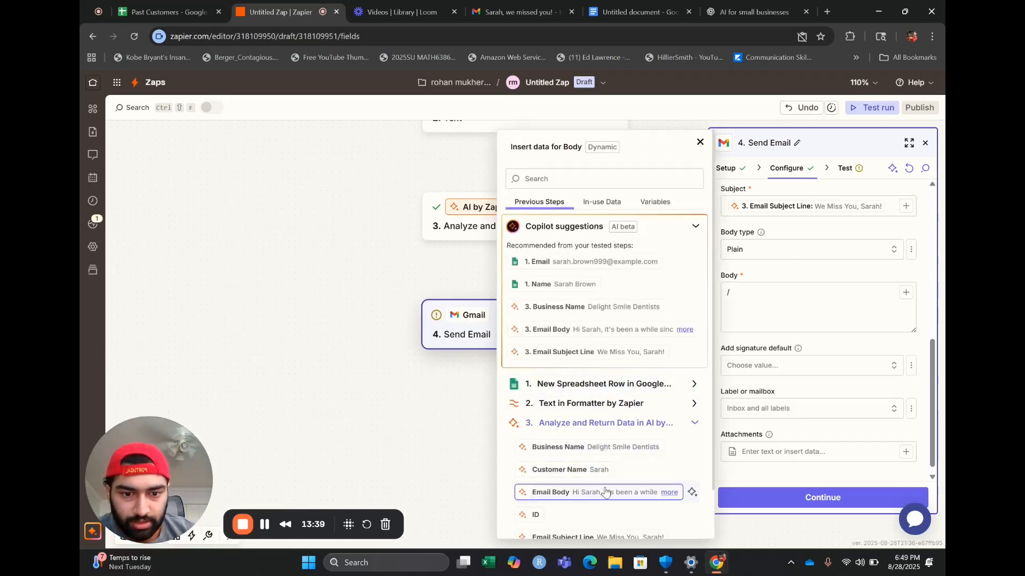
pyautogui.scroll(-1, 592, 475)
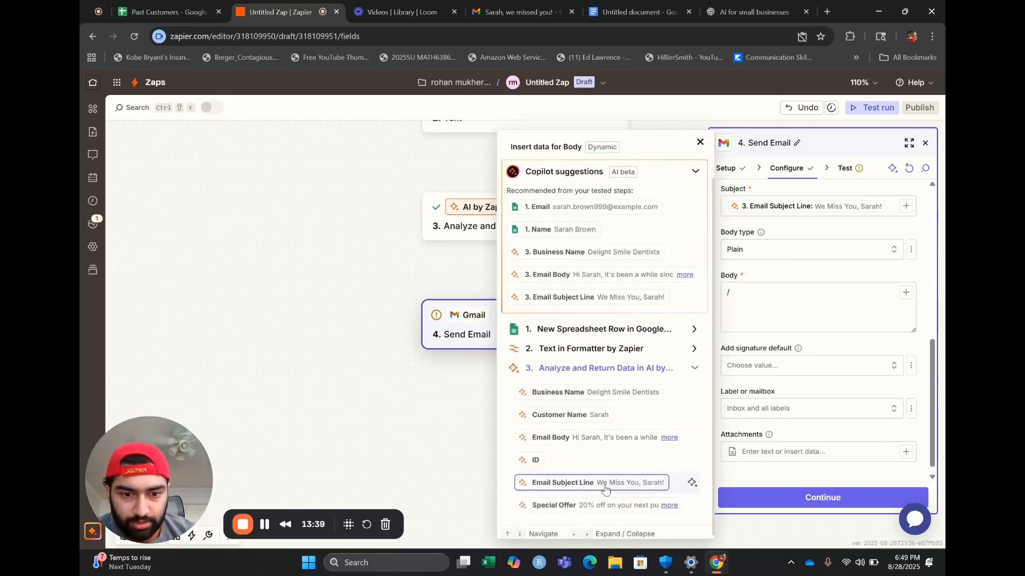
pyautogui.click(584, 439)
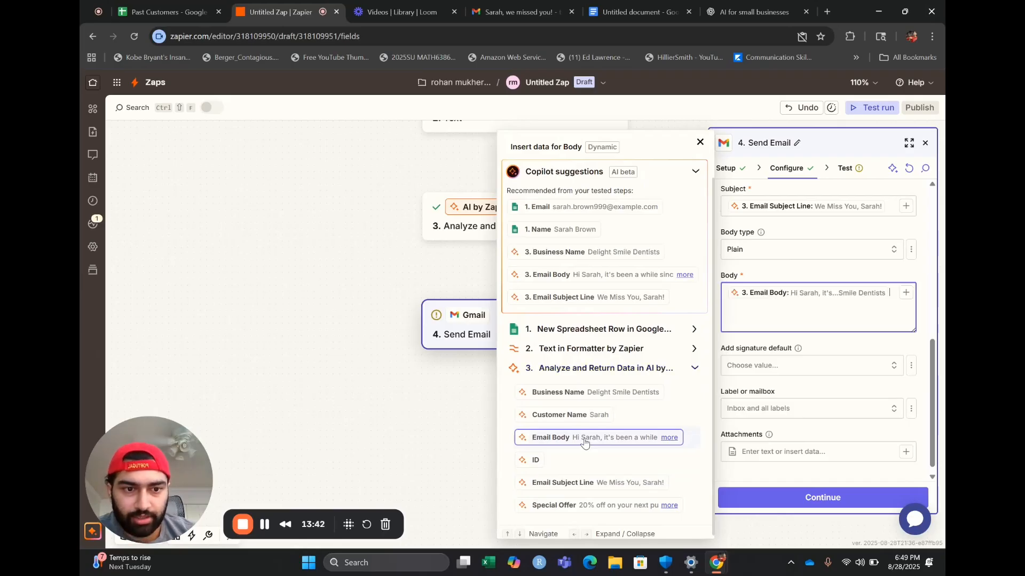
pyautogui.click(701, 145)
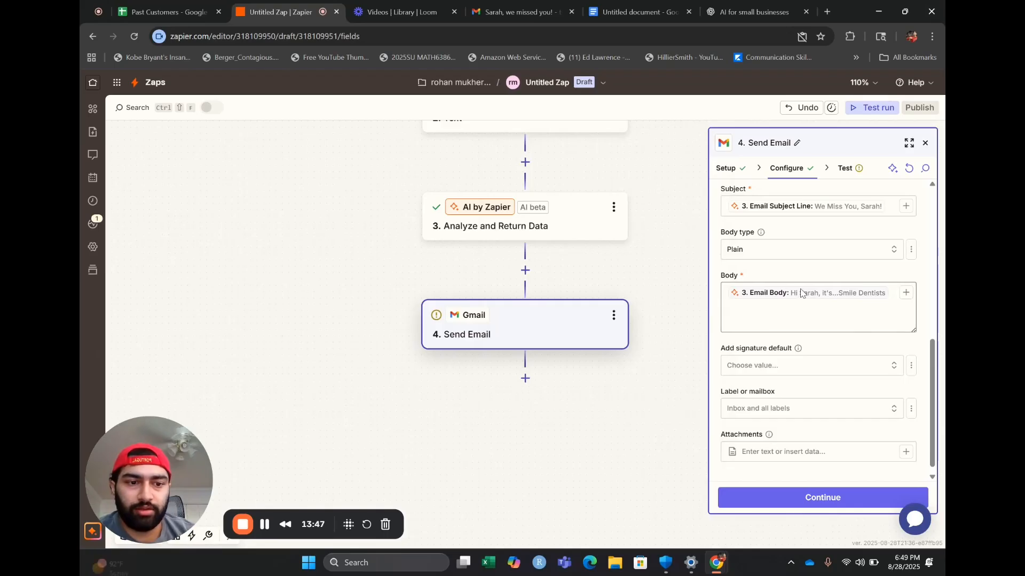
# Step: Test the Send Email step, check the resulting message in Gmail, and return to the Zap
pyautogui.scroll(-1, 796, 441)
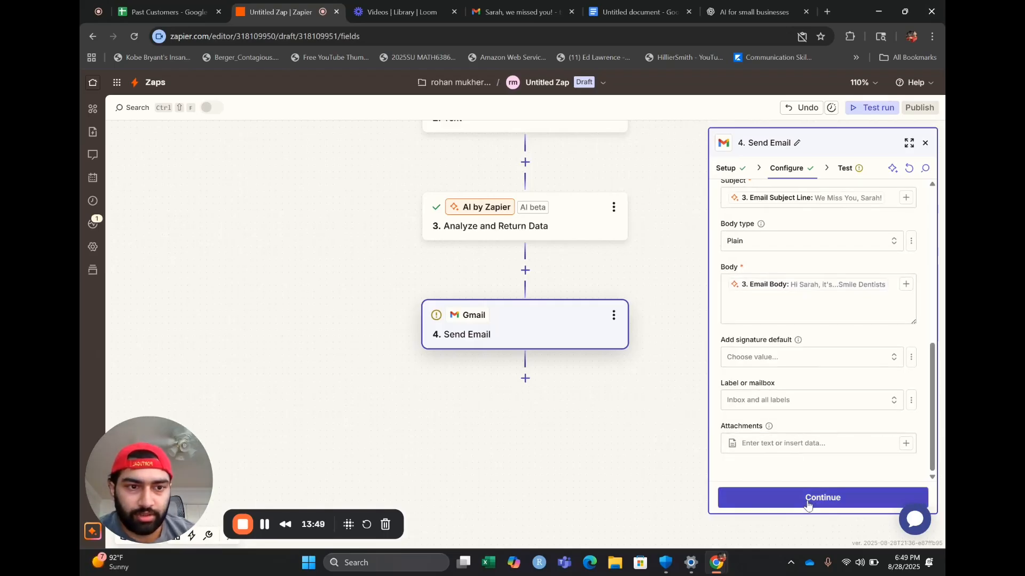
pyautogui.click(771, 498)
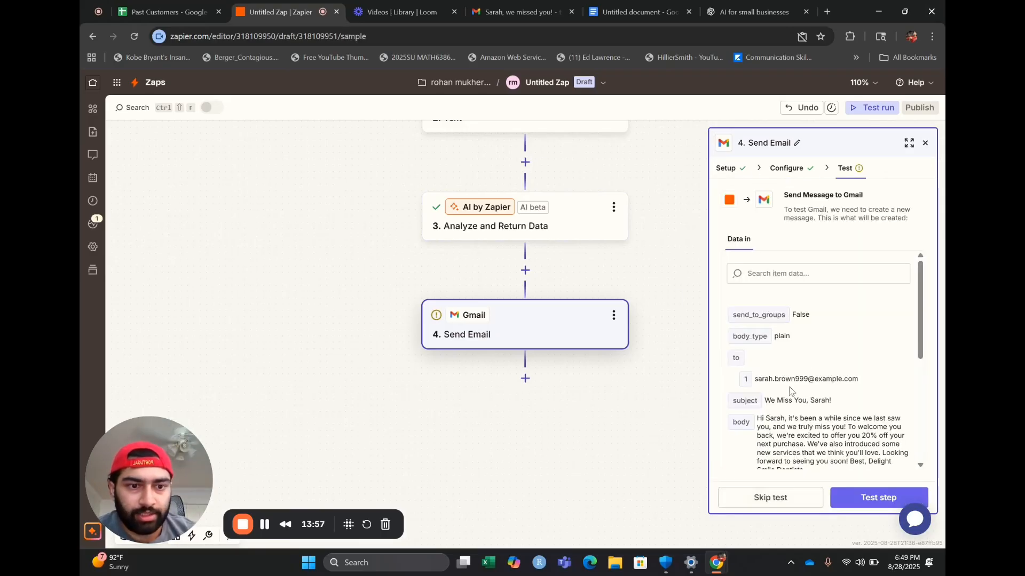
pyautogui.click(866, 500)
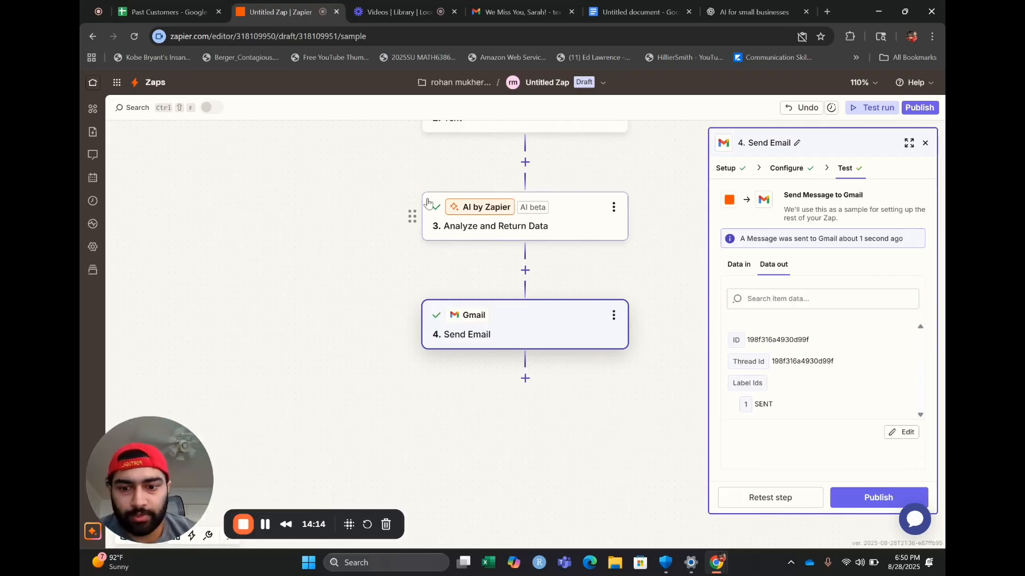
pyautogui.click(521, 11)
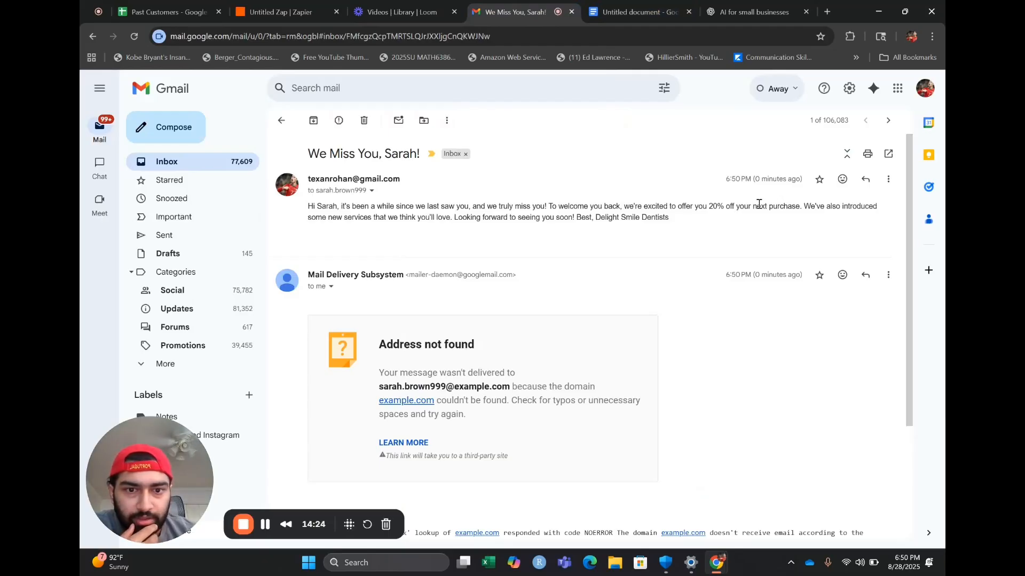
pyautogui.click(294, 7)
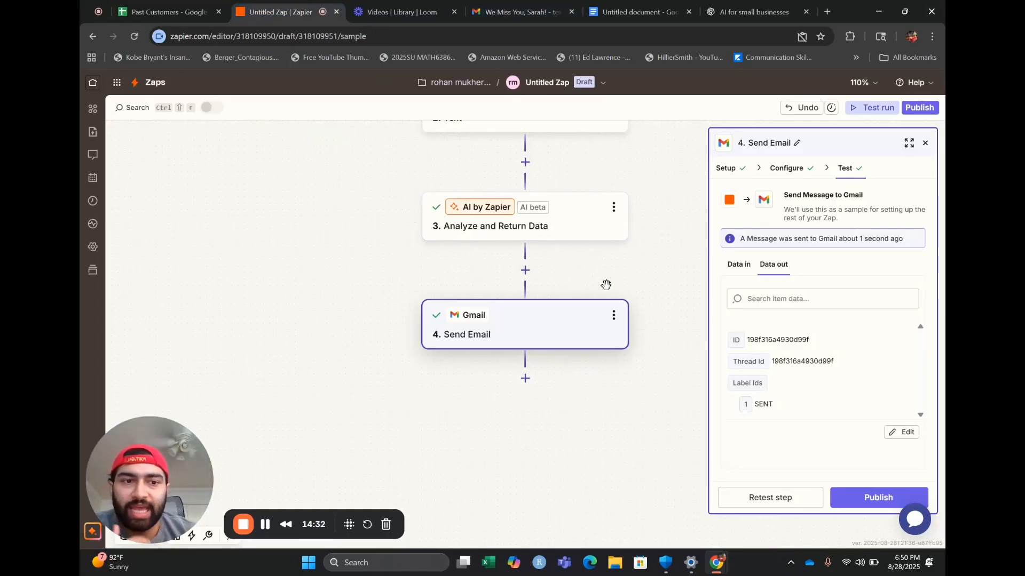
# Step: Close the Send Email step, reopen the AI by Zapier step's prompt builder, and review the prompt through to its example output
pyautogui.click(926, 143)
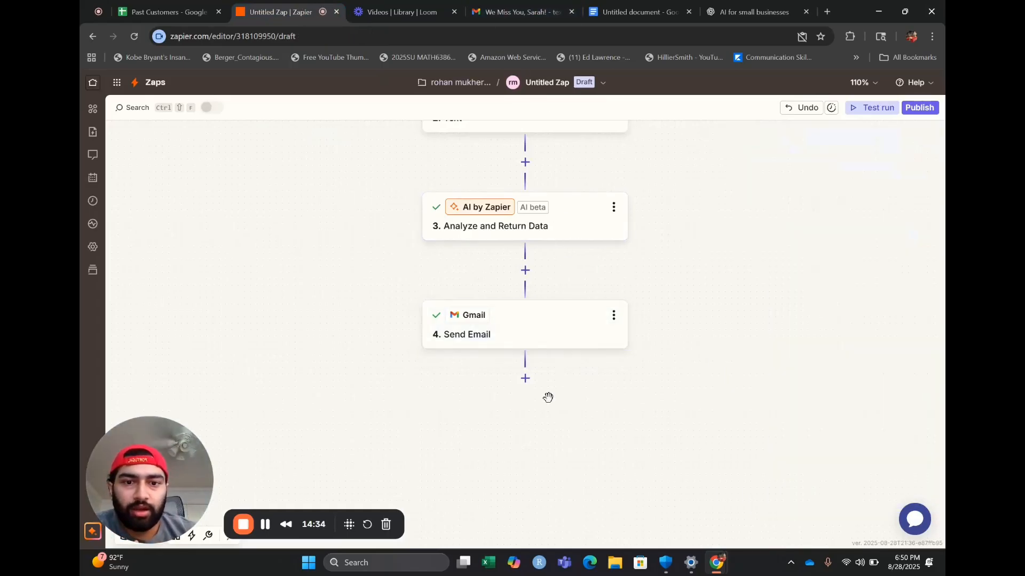
pyautogui.scroll(3, 548, 398)
pyautogui.scroll(1, 546, 394)
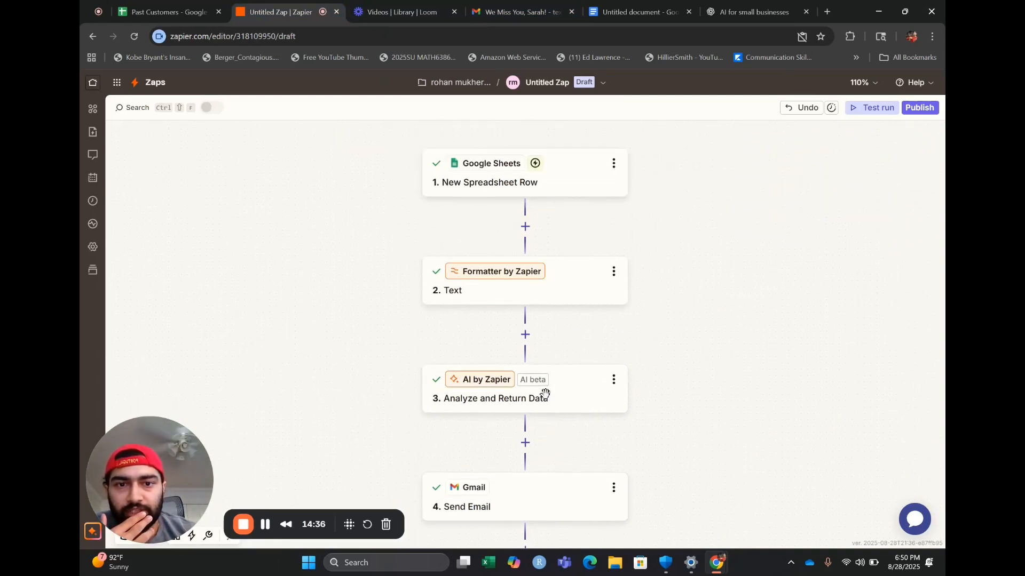
pyautogui.scroll(-1, 540, 384)
pyautogui.click(547, 338)
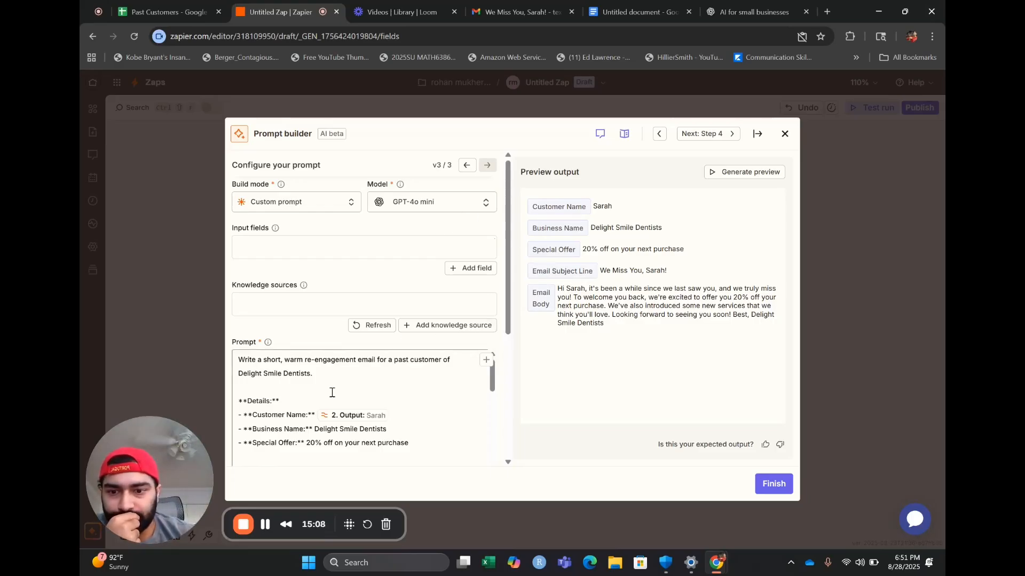
pyautogui.scroll(-5, 330, 403)
pyautogui.scroll(-5, 327, 417)
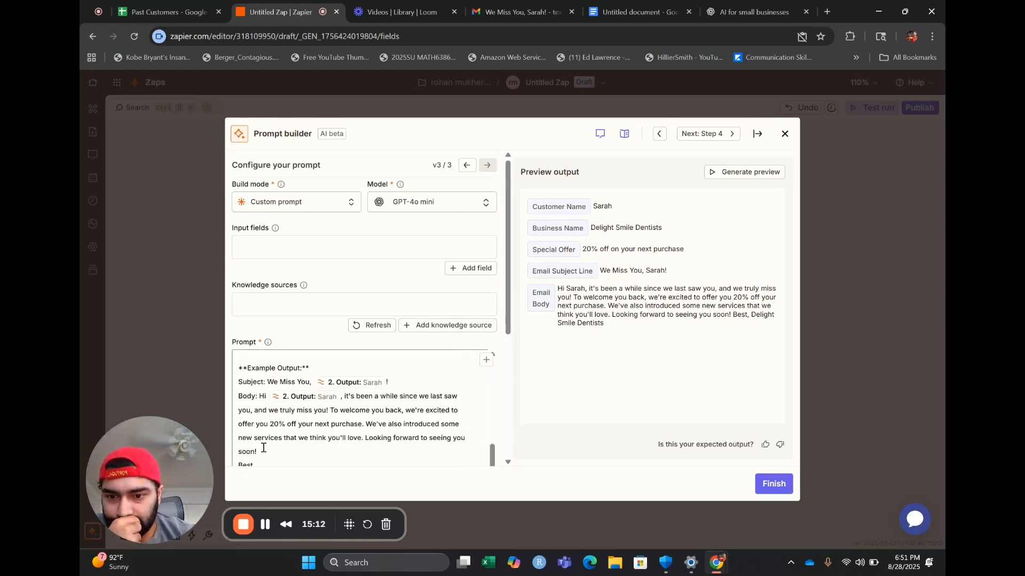
pyautogui.scroll(-3, 277, 409)
pyautogui.scroll(15, 272, 400)
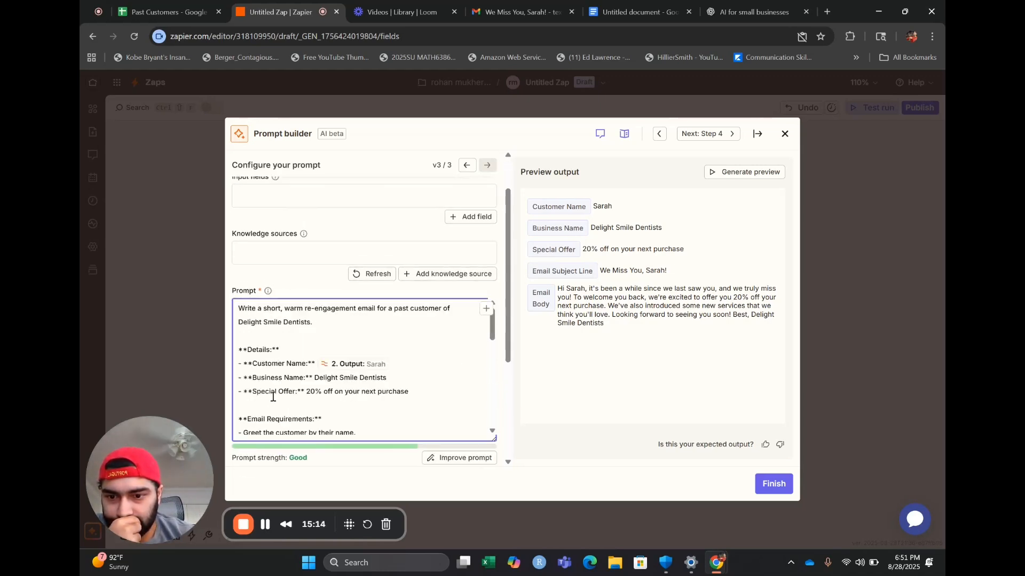
pyautogui.scroll(-1, 350, 396)
pyautogui.scroll(-5, 342, 392)
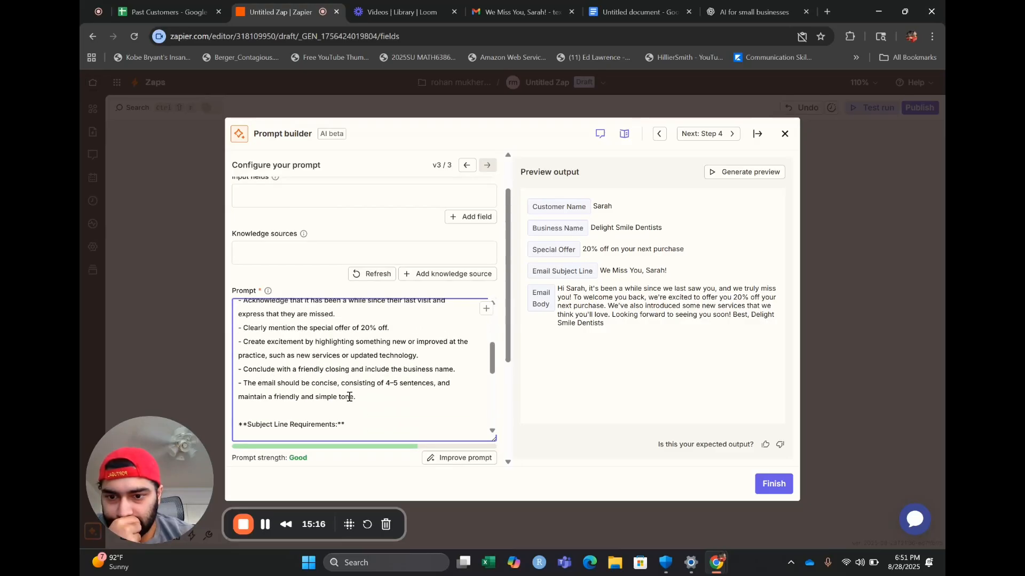
# Step: Insert a blank line before the "Best," sign-off in the prompt's example output
pyautogui.click(270, 380)
pyautogui.scroll(-3, 270, 379)
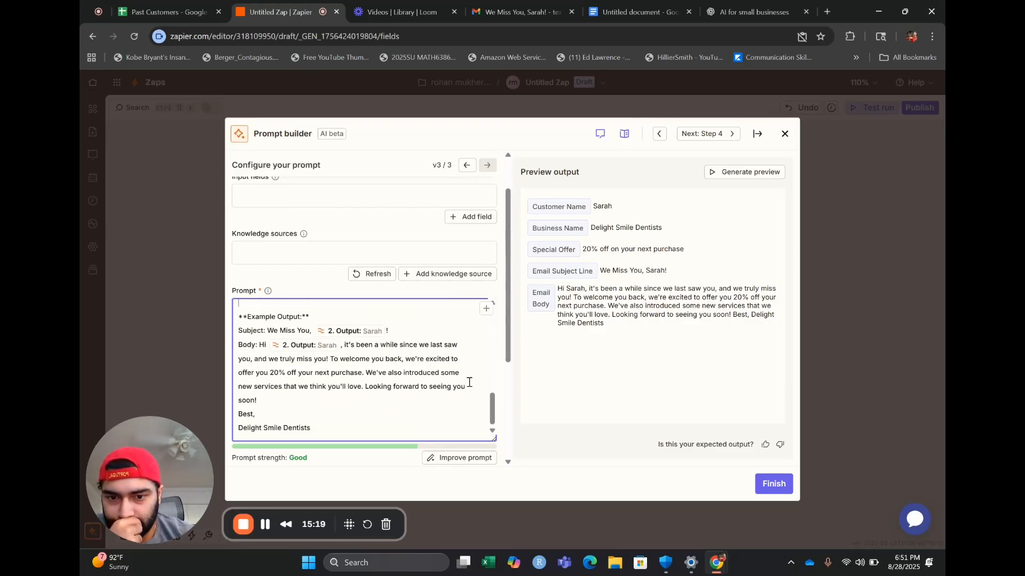
pyautogui.click(269, 399)
pyautogui.press('Return')
pyautogui.scroll(-1, 307, 415)
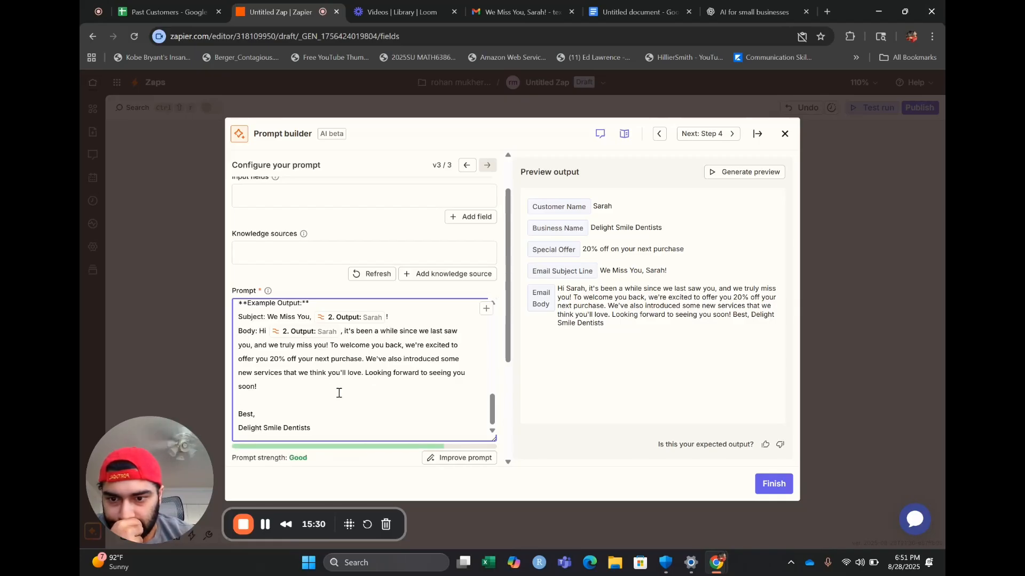
# Step: Generate a new preview of the AI output, and finish the prompt so that the whole Zap is shown
pyautogui.click(746, 176)
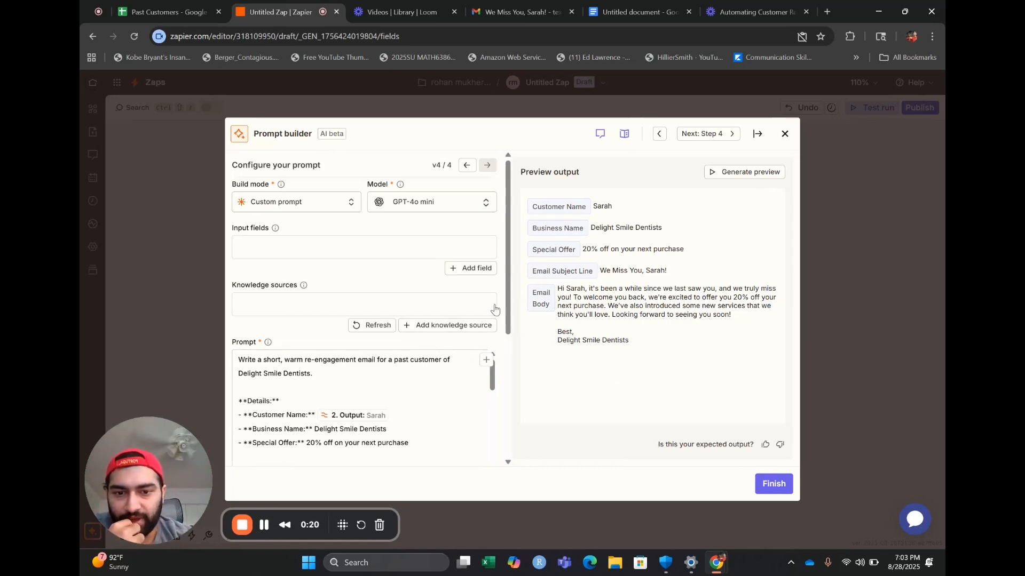
pyautogui.click(780, 484)
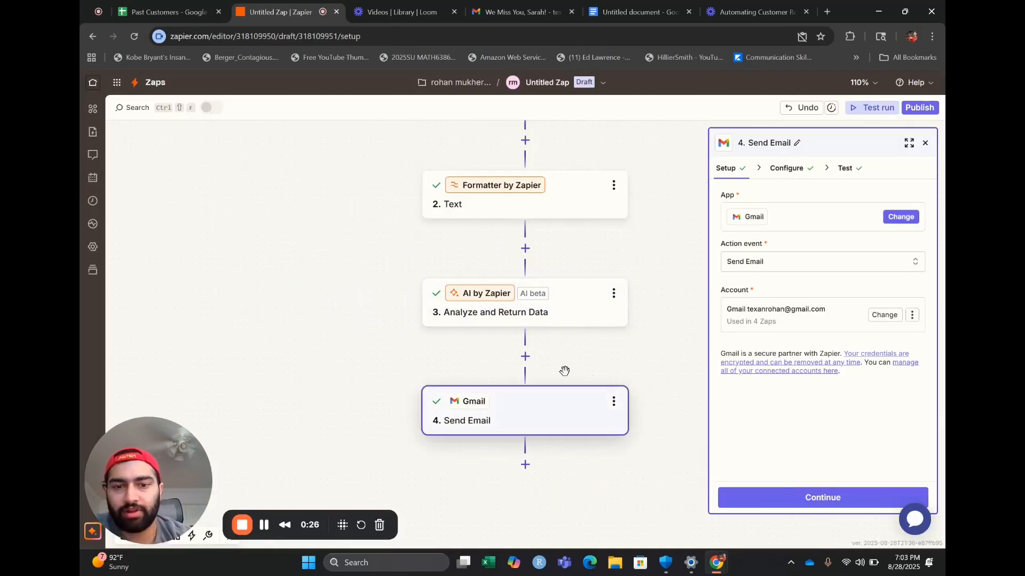
pyautogui.click(925, 143)
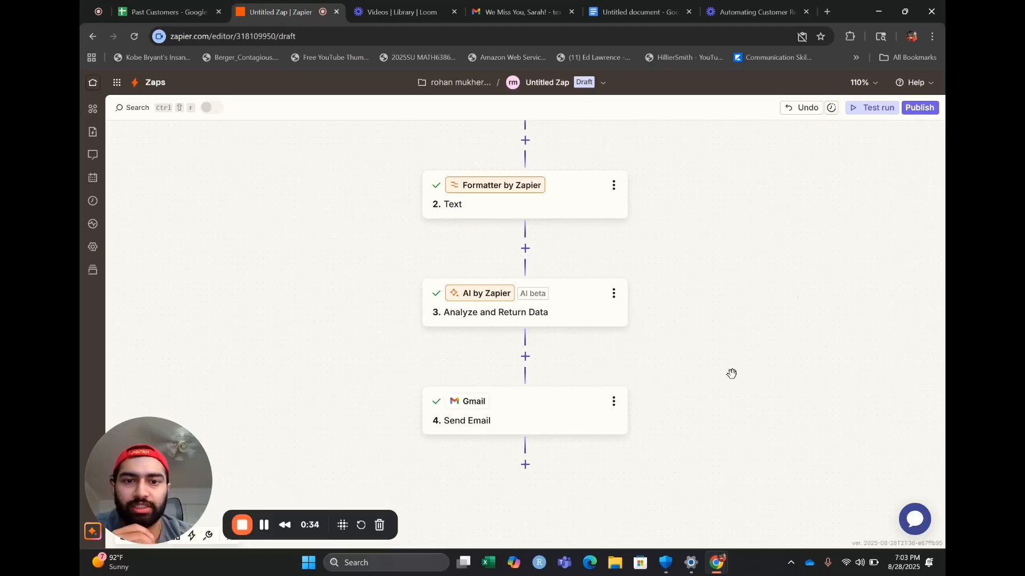
pyautogui.scroll(1, 732, 373)
pyautogui.scroll(1, 731, 373)
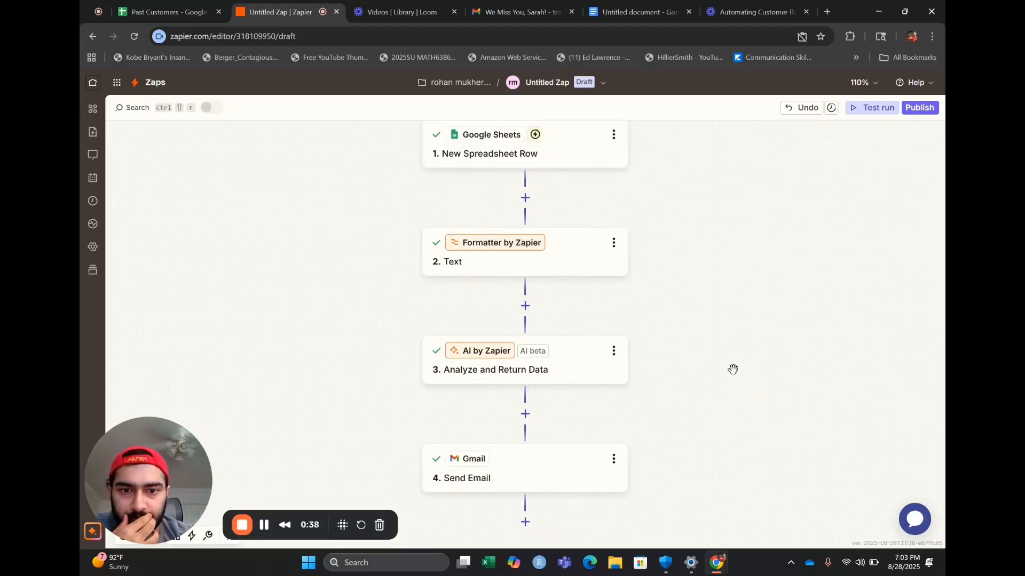
pyautogui.scroll(-1, 732, 369)
pyautogui.scroll(1, 733, 369)
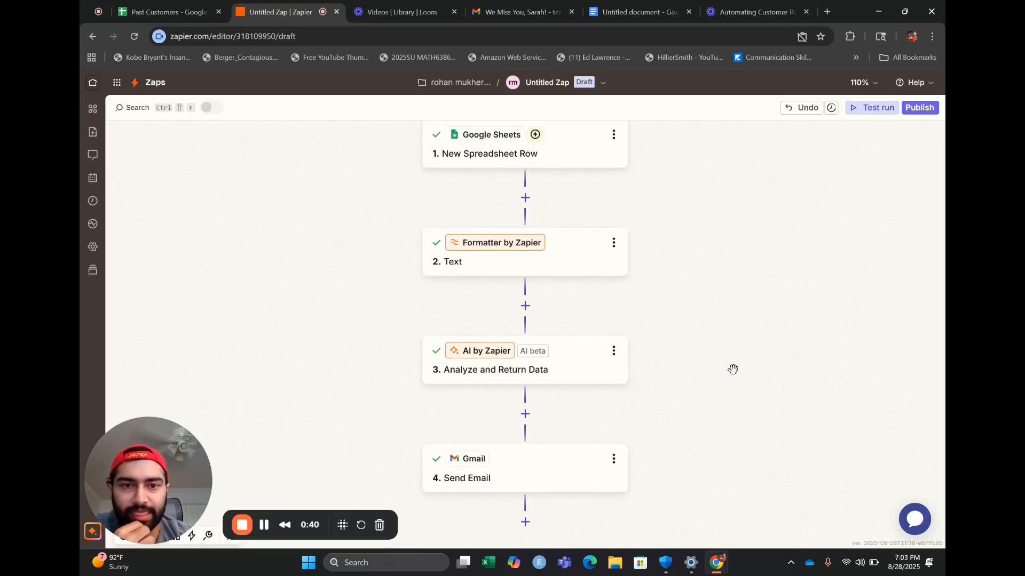